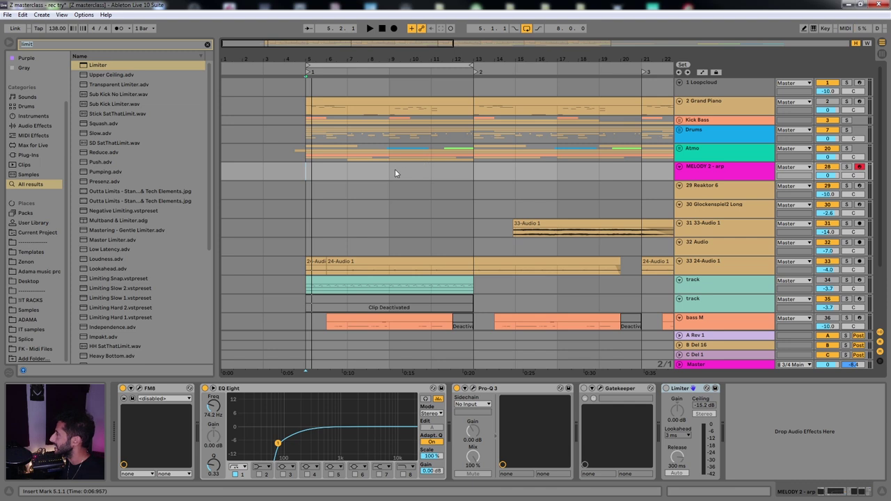
# Listen to the existing arrangement from the start of bar 5.
pyautogui.click(305, 175)
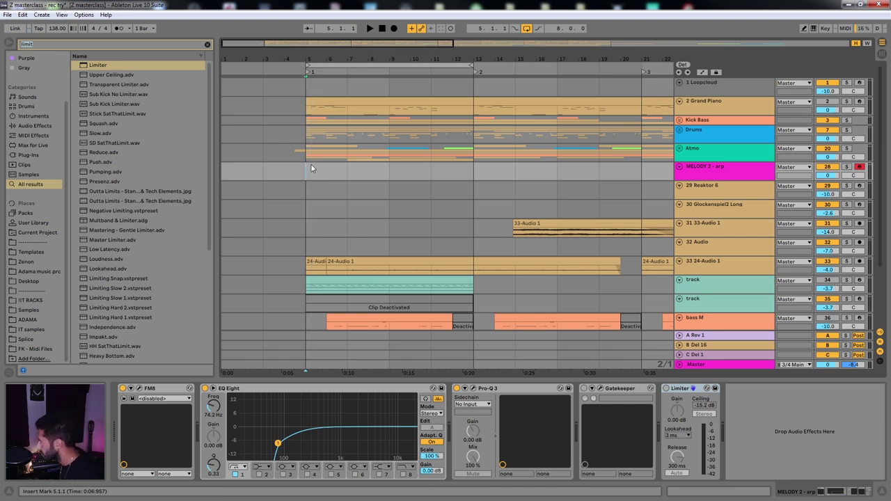
pyautogui.press('space')
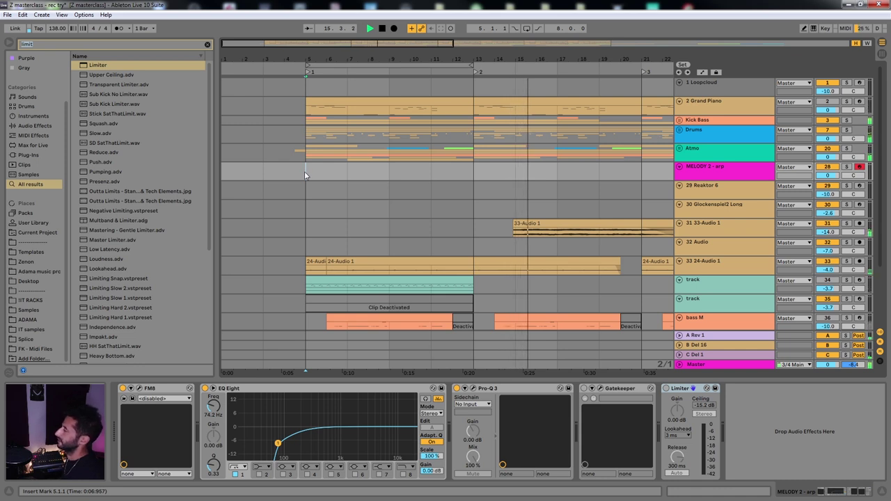
pyautogui.press('space')
# Review the FM8 patch loaded on the MELODY 2 - arp track, and close its plug-in window.
pyautogui.click(725, 175)
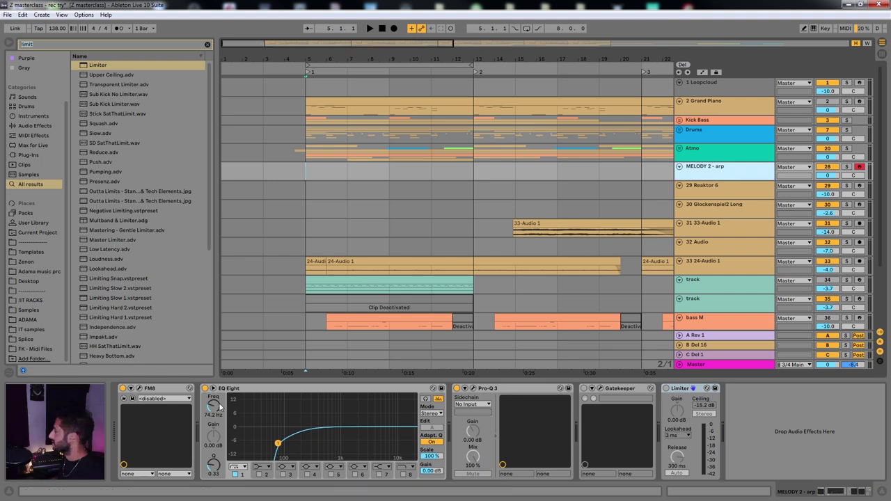
pyautogui.click(140, 389)
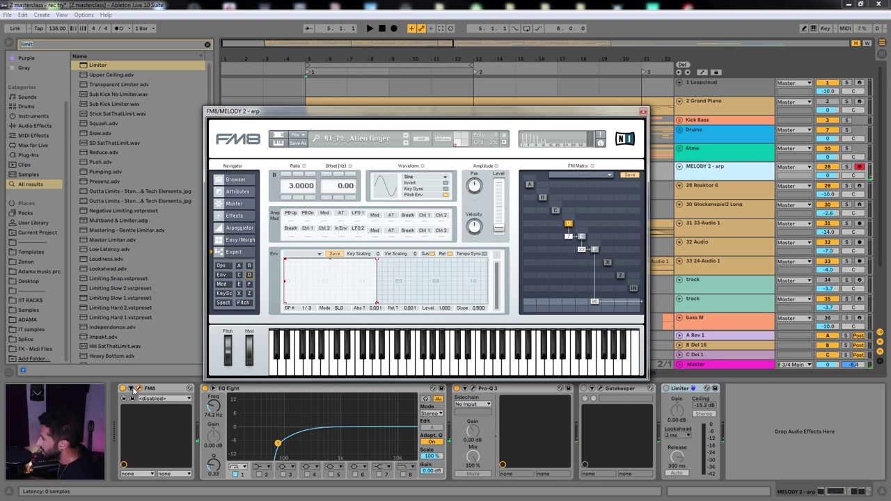
pyautogui.click(642, 112)
# Create a looped four-bar MIDI clip on the MELODY 2 - arp track from bar 5 to bar 9.
pyautogui.moveTo(306, 174); pyautogui.dragTo(473, 181)
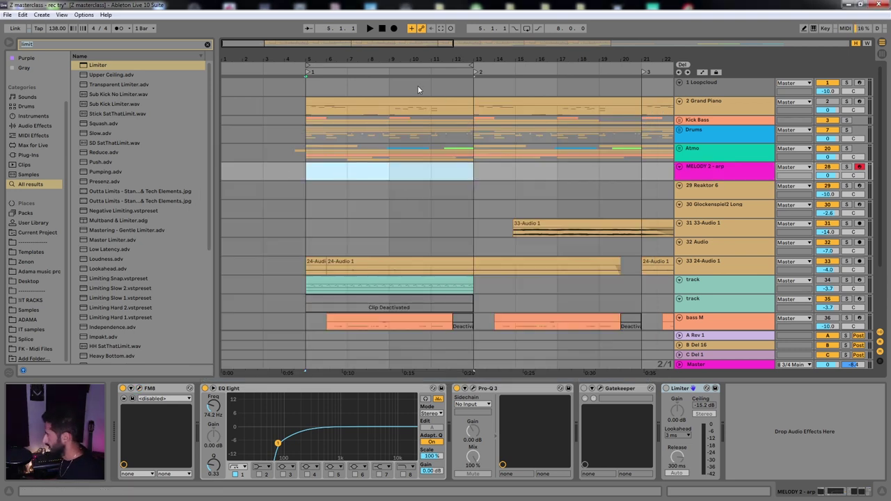
pyautogui.moveTo(304, 178); pyautogui.dragTo(390, 180)
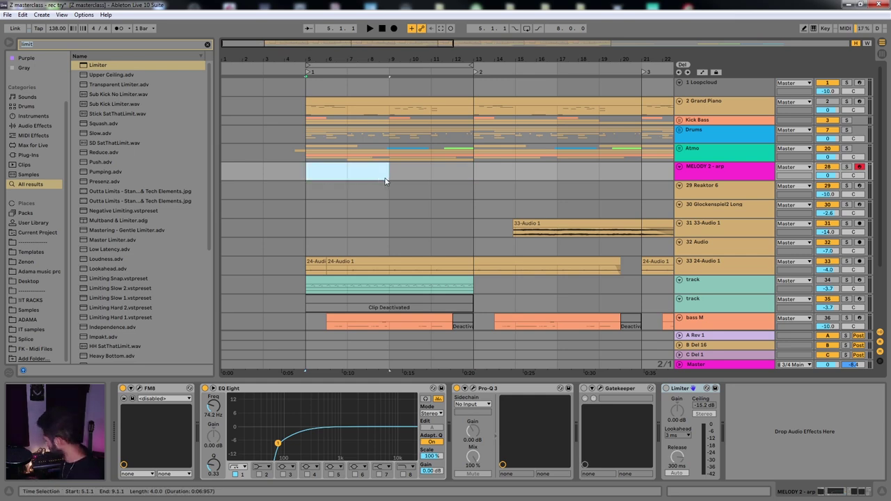
pyautogui.hotkey('ctrl', 'shift', 'm')
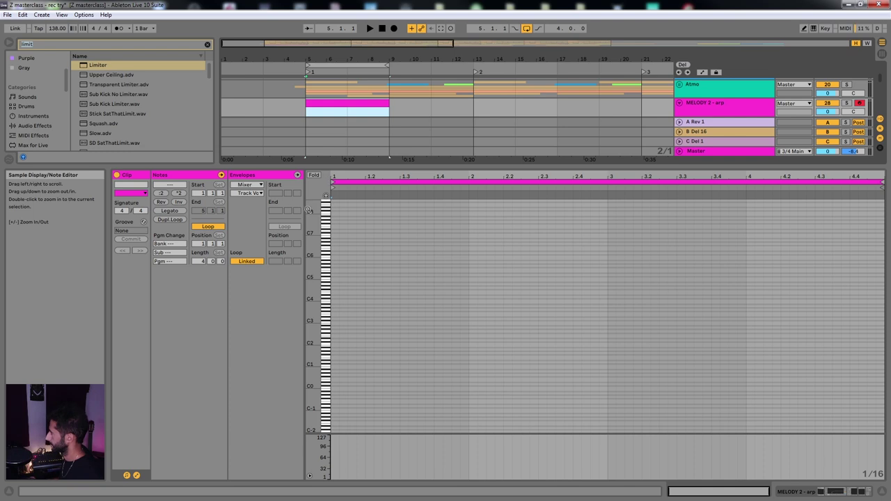
# Enter three consecutive 1/16 notes on G0, G1 and G2 at the start of the clip.
pyautogui.rightClick(370, 279)
pyautogui.click(436, 413)
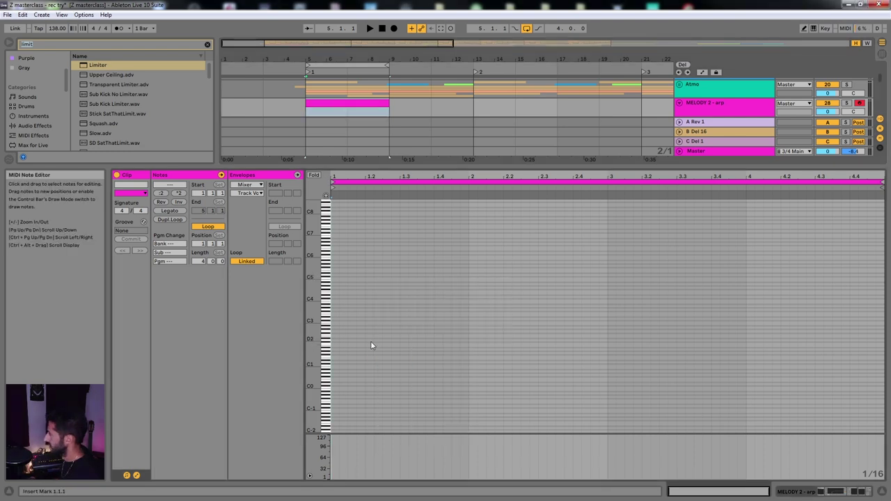
pyautogui.moveTo(313, 314); pyautogui.dragTo(382, 14)
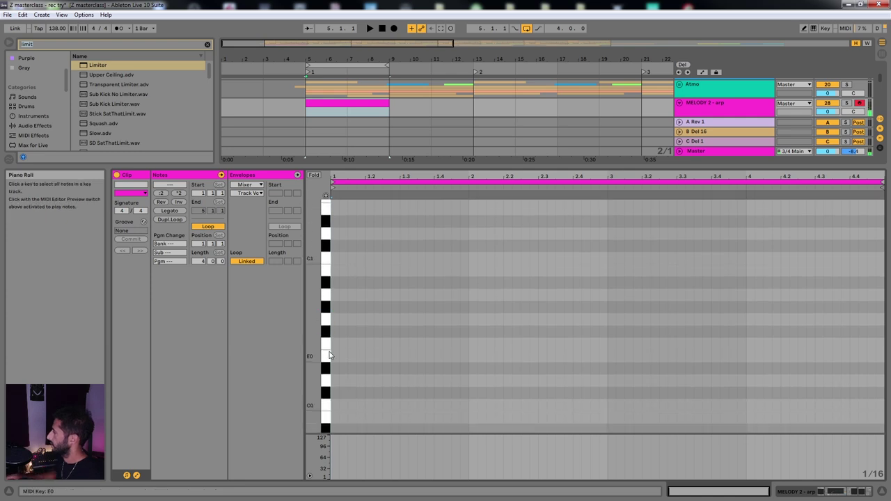
pyautogui.doubleClick(336, 323)
pyautogui.hotkey('ctrl', 'd')
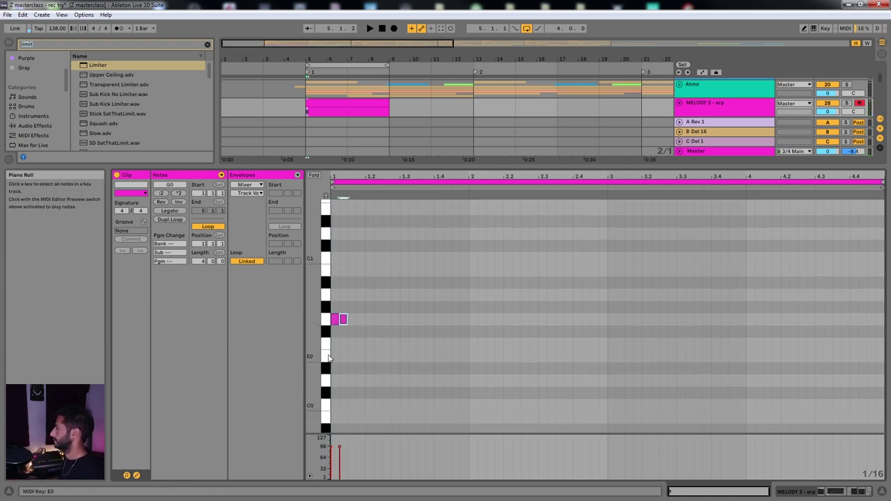
pyautogui.hotkey('shift', 'Up')
pyautogui.hotkey('ctrl', 'd')
pyautogui.hotkey('shift', 'Up')
# Solo the MELODY 2 - arp track and play the looped clip.
pyautogui.press('space')
pyautogui.press('s')
pyautogui.press('space')
pyautogui.press('space')
# Duplicate the three-note G0, G1, G2 pattern until it fills all four bars, and stop playback.
pyautogui.hotkey('ctrl', 'd')
pyautogui.hotkey('ctrl', 'd')
pyautogui.hotkey('ctrl', 'd')
pyautogui.hotkey('ctrl', 'd')
pyautogui.hotkey('ctrl', 'd')
pyautogui.hotkey('ctrl', 'd')
pyautogui.hotkey('ctrl', 'd')
pyautogui.hotkey('ctrl', 'd')
pyautogui.hotkey('ctrl', 'd')
pyautogui.hotkey('ctrl', 'd')
pyautogui.hotkey('ctrl', 'd')
pyautogui.hotkey('ctrl', 'd')
pyautogui.hotkey('ctrl', 'd')
pyautogui.hotkey('ctrl', 'd')
pyautogui.hotkey('ctrl', 'd')
pyautogui.hotkey('ctrl', 'd')
pyautogui.hotkey('ctrl', 'd')
pyautogui.hotkey('ctrl', 'd')
pyautogui.hotkey('ctrl', 'd')
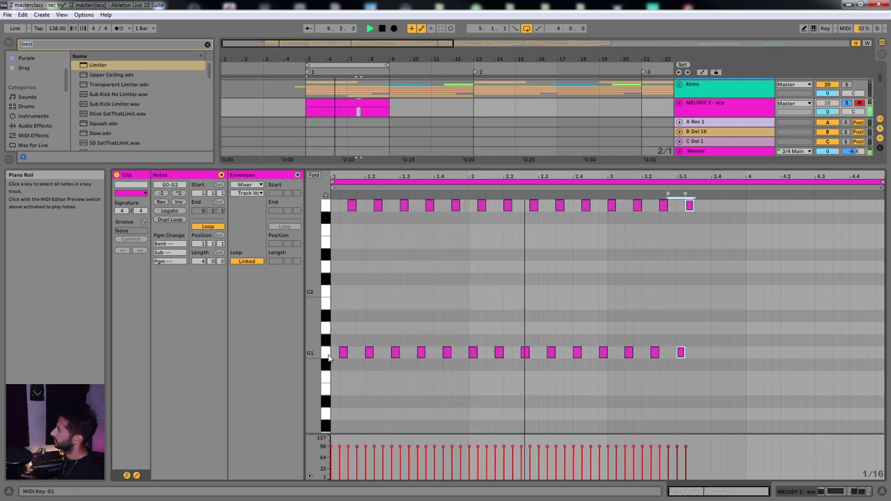
pyautogui.hotkey('ctrl', 'd')
pyautogui.hotkey('ctrl', 'd')
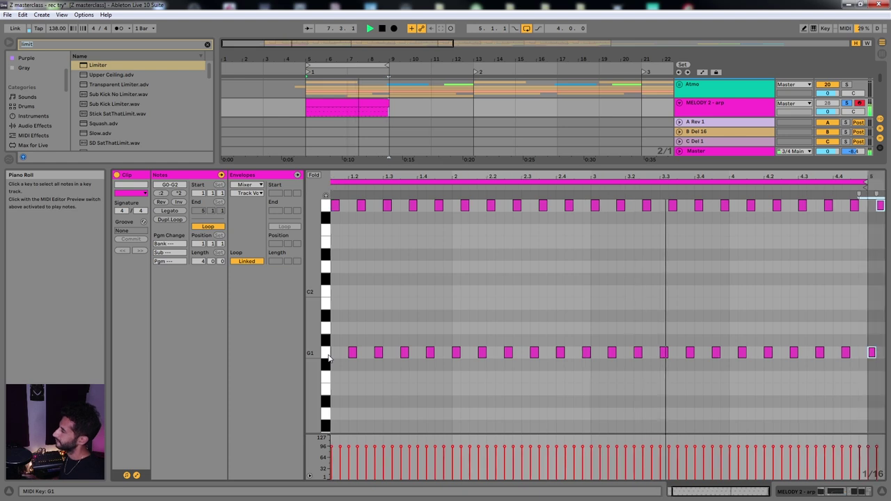
pyautogui.press('space')
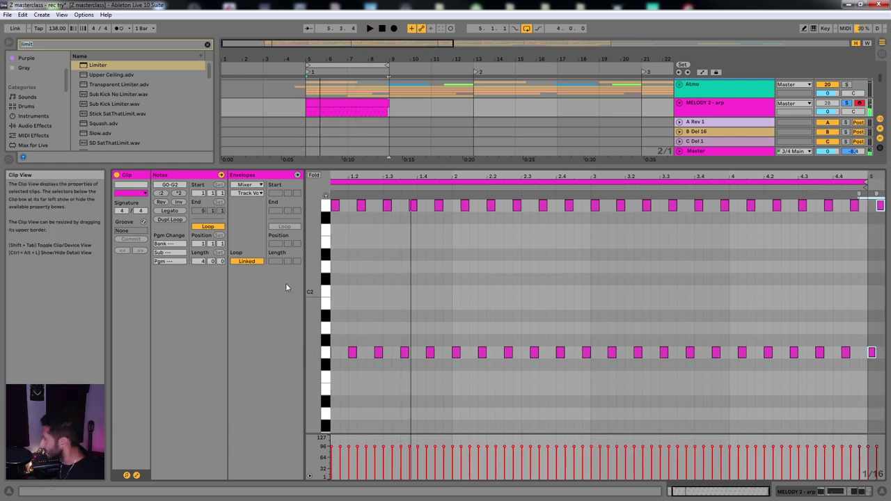
# Transpose all the G2 notes in the clip down to D2 and audition the pattern.
pyautogui.moveTo(314, 281); pyautogui.dragTo(277, 279)
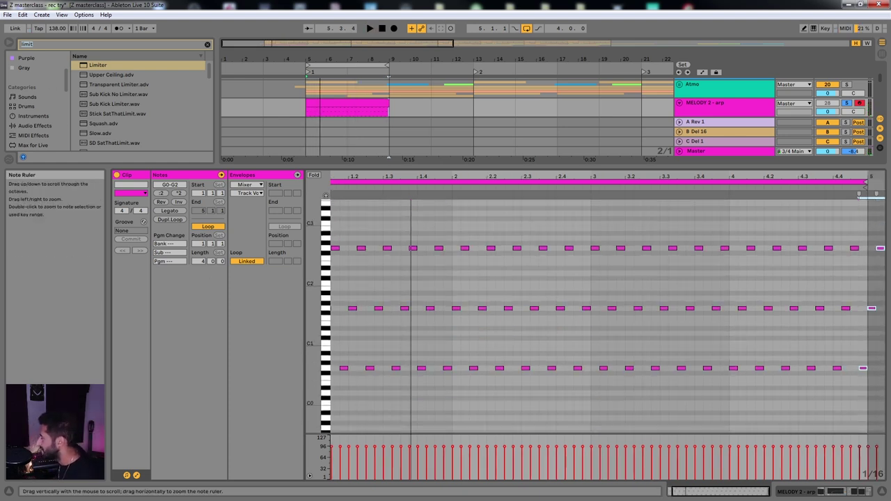
pyautogui.scroll(3, 349, 233)
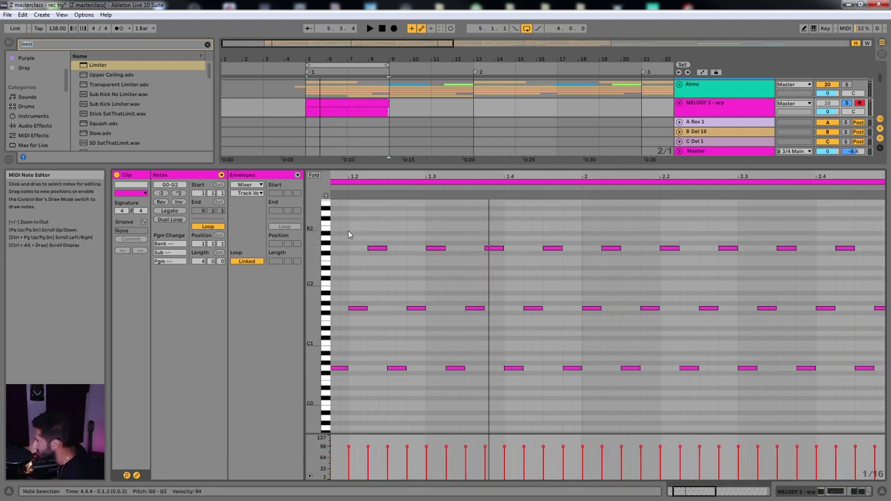
pyautogui.hscroll(3, 349, 232)
pyautogui.hscroll(-5, 350, 230)
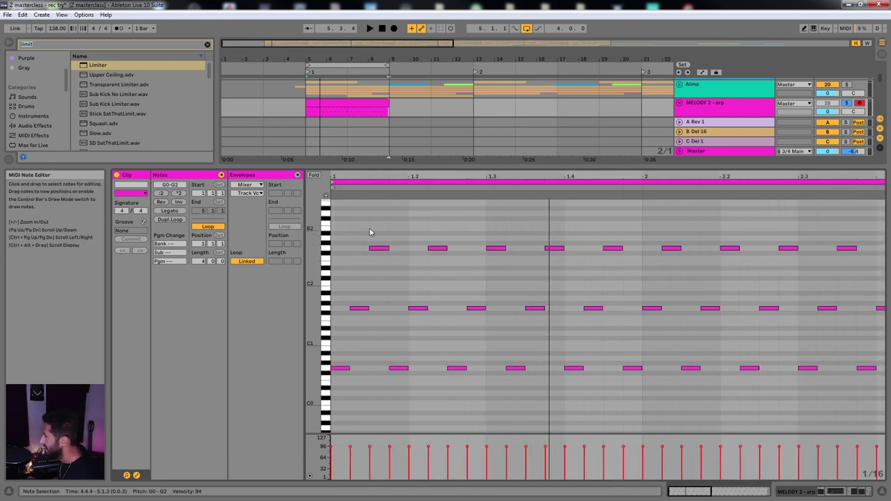
pyautogui.scroll(-3, 369, 232)
pyautogui.moveTo(352, 234); pyautogui.dragTo(866, 262)
pyautogui.press('Down')
pyautogui.press('Down')
pyautogui.press('Down')
pyautogui.press('Down')
pyautogui.press('Down')
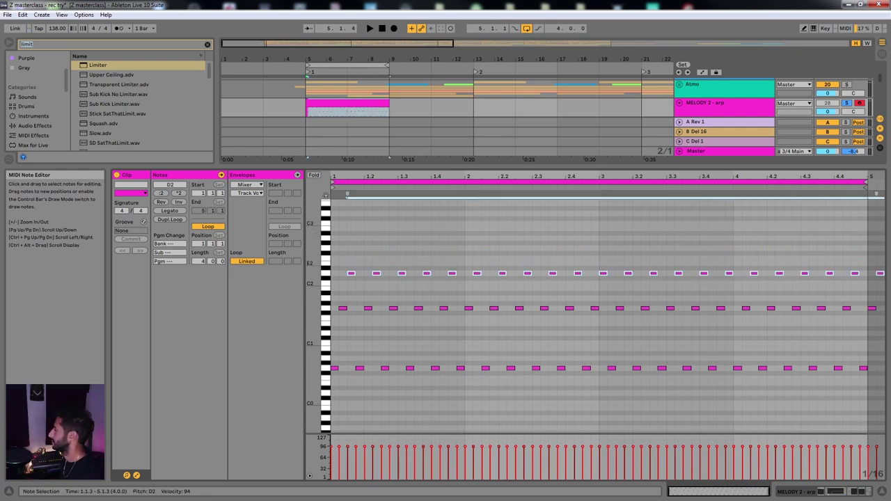
pyautogui.press('space')
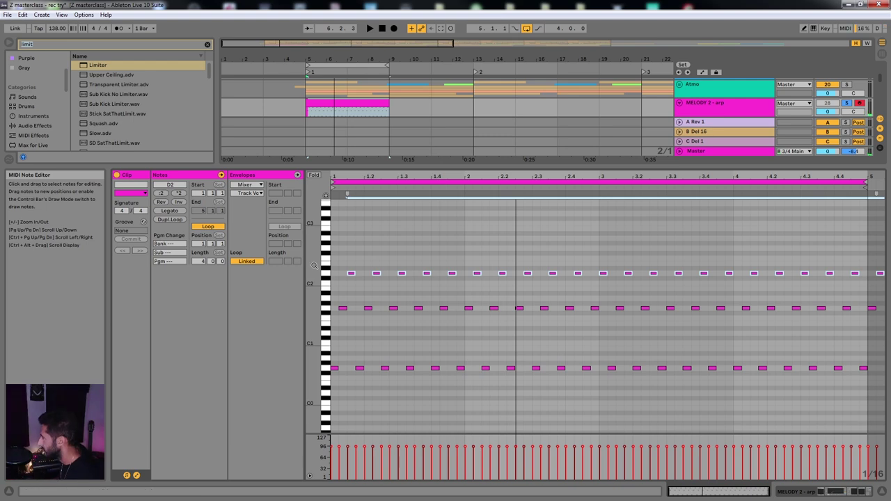
# Lengthen the first G0 note to three sixteenths so it spans the whole three-note group.
pyautogui.scroll(5, 332, 350)
pyautogui.scroll(2, 350, 346)
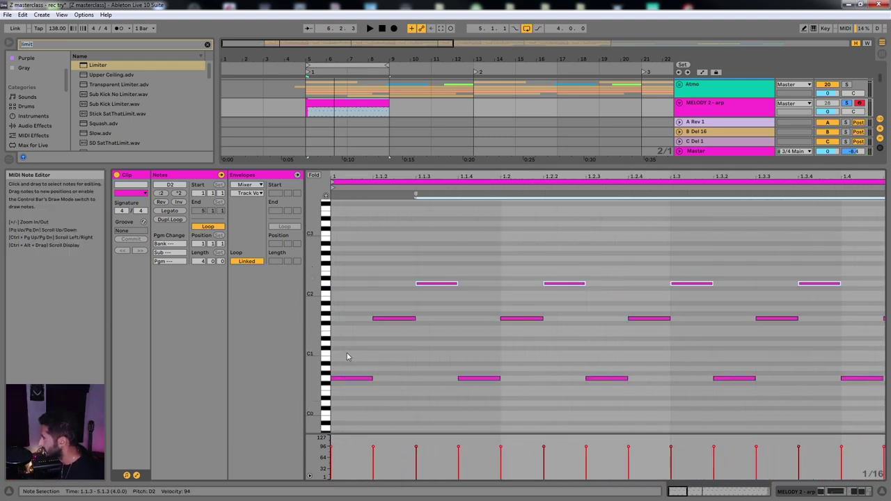
pyautogui.click(341, 378)
pyautogui.hotkey('shift', 'Right')
pyautogui.hotkey('shift', 'Right')
pyautogui.hotkey('shift', 'Right')
pyautogui.hotkey('shift', 'Left')
# Duplicate the first three-note group with its long G0 note repeatedly across the four-bar clip.
pyautogui.moveTo(456, 268); pyautogui.dragTo(401, 348)
pyautogui.hotkey('ctrl', 'd')
pyautogui.hotkey('ctrl', 'd')
pyautogui.hotkey('ctrl', 'd')
pyautogui.scroll(-4, 369, 319)
pyautogui.hotkey('ctrl', 'd')
pyautogui.hotkey('ctrl', 'd')
pyautogui.hotkey('ctrl', 'd')
pyautogui.hotkey('ctrl', 'd')
pyautogui.hotkey('ctrl', 'd')
pyautogui.hotkey('ctrl', 'd')
pyautogui.hotkey('ctrl', 'd')
pyautogui.hotkey('ctrl', 'd')
pyautogui.hotkey('ctrl', 'd')
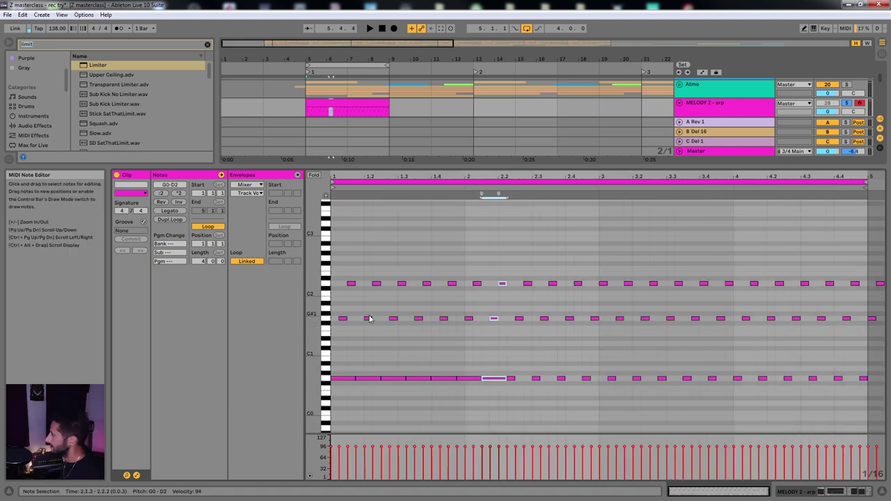
pyautogui.hotkey('ctrl', 'd')
pyautogui.hotkey('ctrl', 'd')
pyautogui.hotkey('ctrl', 'd')
pyautogui.hotkey('ctrl', 'd')
pyautogui.hotkey('ctrl', 'd')
pyautogui.hotkey('ctrl', 'd')
pyautogui.hotkey('ctrl', 'd')
pyautogui.hotkey('ctrl', 'd')
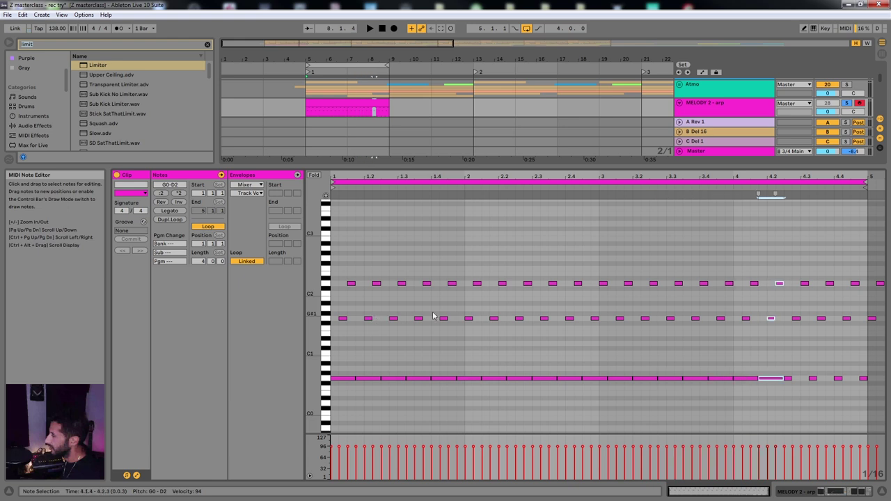
# Lower the velocity of all G0 notes to 82 while the loop plays, and stop playback.
pyautogui.press('space')
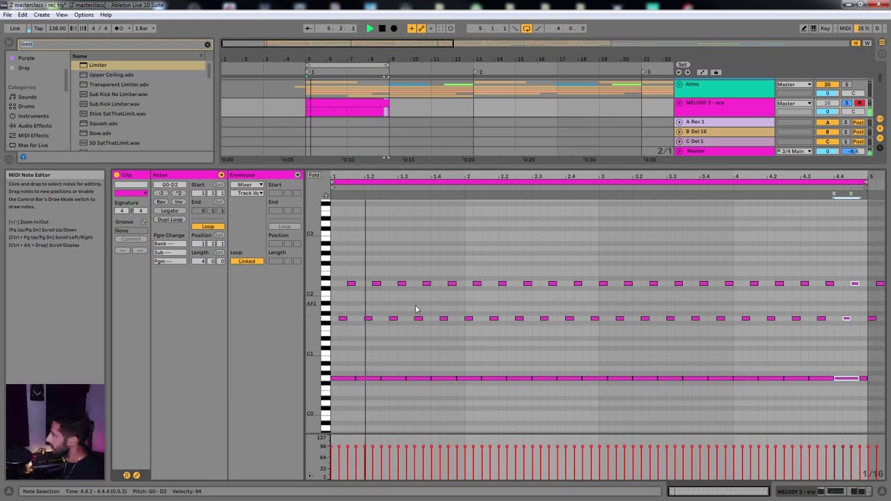
pyautogui.click(345, 277)
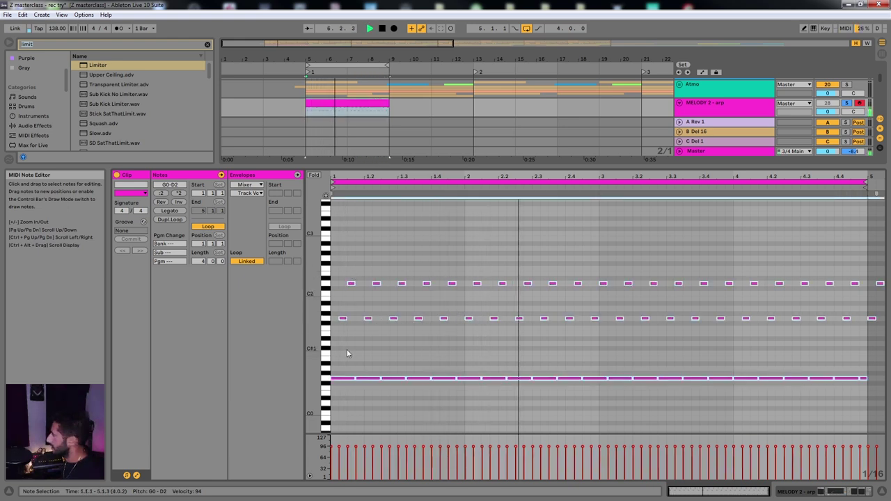
pyautogui.click(327, 379)
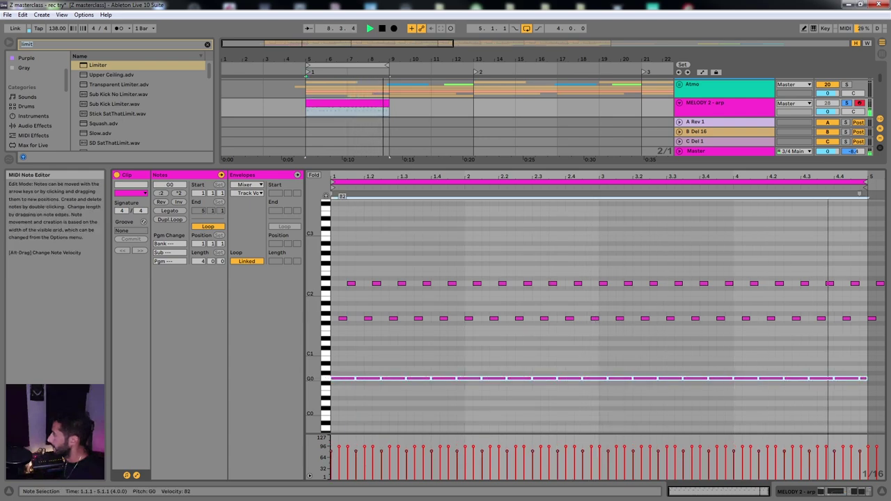
pyautogui.click(355, 343)
pyautogui.press('space')
pyautogui.click(428, 248)
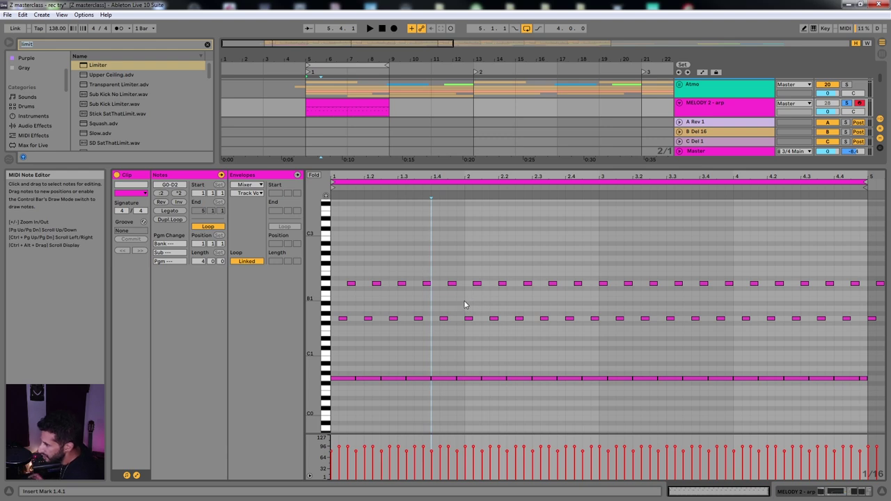
# Examine the first three-note group of G0, G1 and D2 and how it repeats across the clip.
pyautogui.scroll(5, 374, 299)
pyautogui.hscroll(-3, 346, 284)
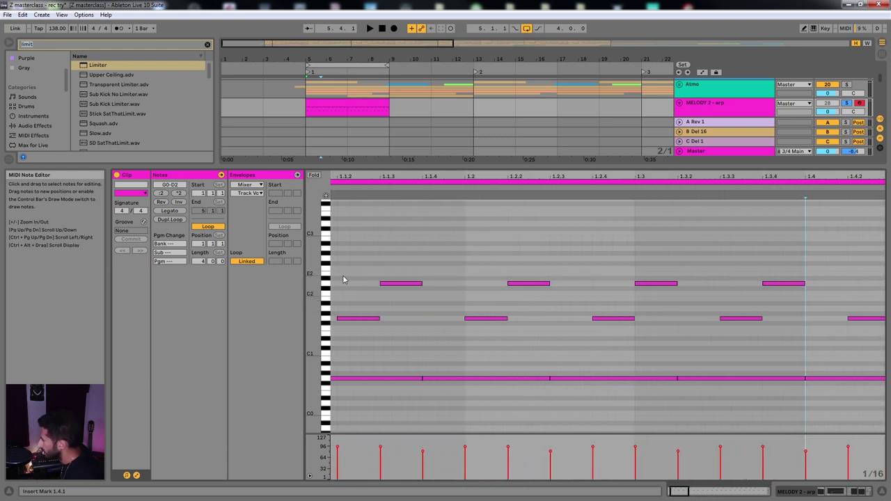
pyautogui.moveTo(429, 256); pyautogui.dragTo(332, 403)
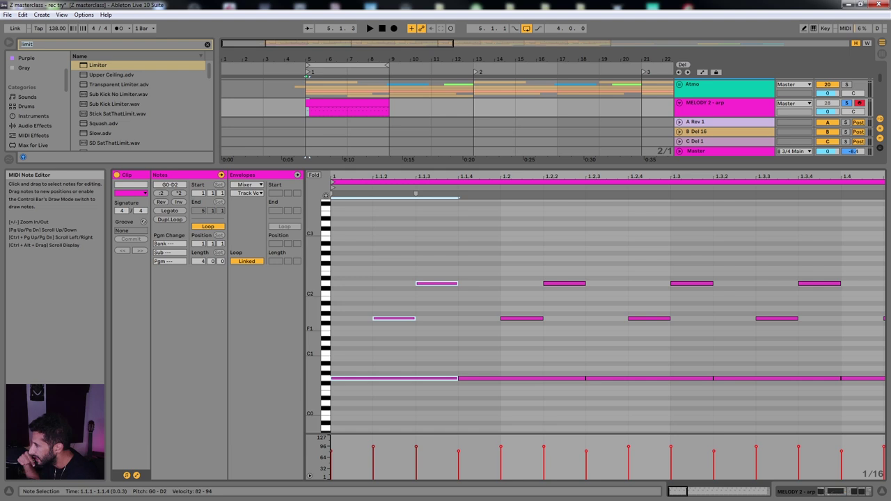
pyautogui.scroll(-4, 383, 273)
pyautogui.scroll(4, 379, 280)
pyautogui.hscroll(-3, 365, 287)
pyautogui.scroll(-4, 366, 284)
pyautogui.scroll(6, 340, 260)
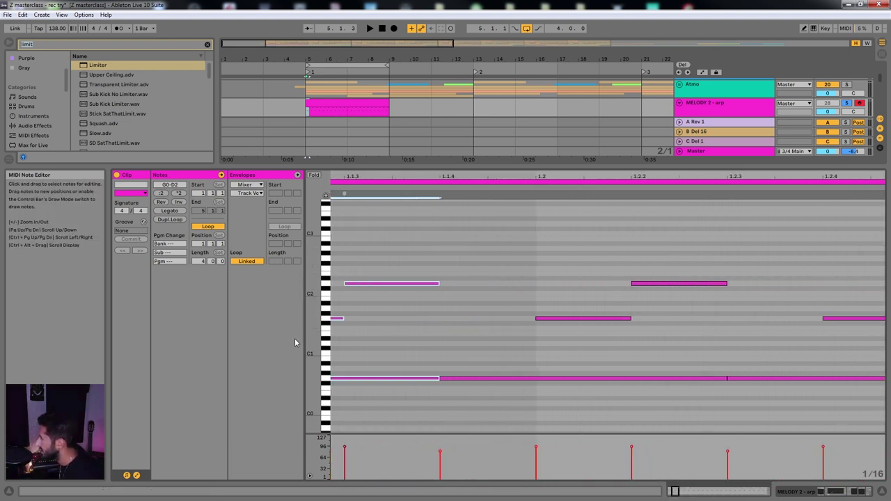
pyautogui.hscroll(-2, 341, 341)
pyautogui.hscroll(-2, 346, 350)
pyautogui.keyDown('ctrl'); pyautogui.scroll(-5, 355, 373); pyautogui.keyUp('ctrl')
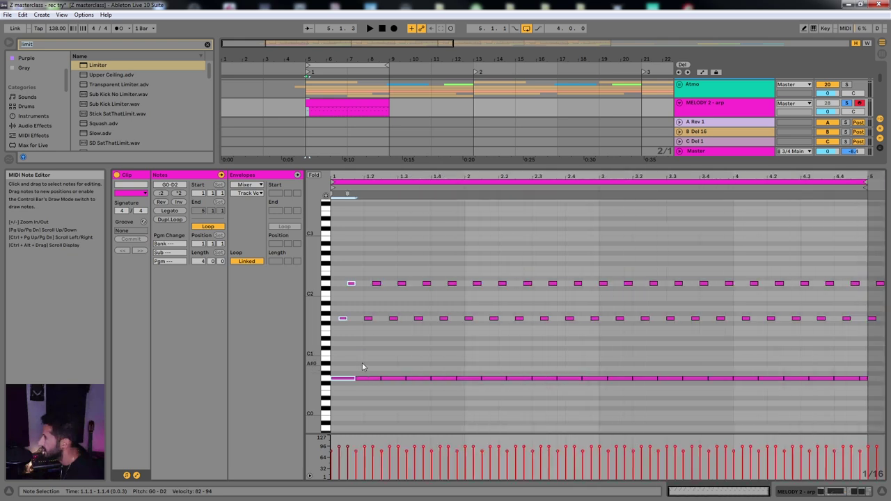
# Examine how the repeating G1 and D2 notes fall against the starts of bars 2, 3 and 4.
pyautogui.keyDown('ctrl'); pyautogui.scroll(8, 469, 304); pyautogui.keyUp('ctrl')
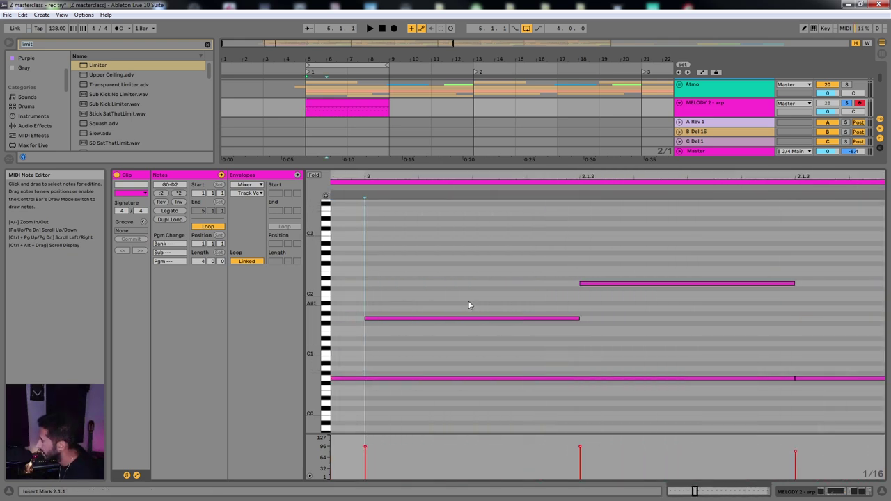
pyautogui.click(465, 317)
pyautogui.keyDown('ctrl'); pyautogui.scroll(-3, 449, 340); pyautogui.keyUp('ctrl')
pyautogui.scroll(-4, 451, 332)
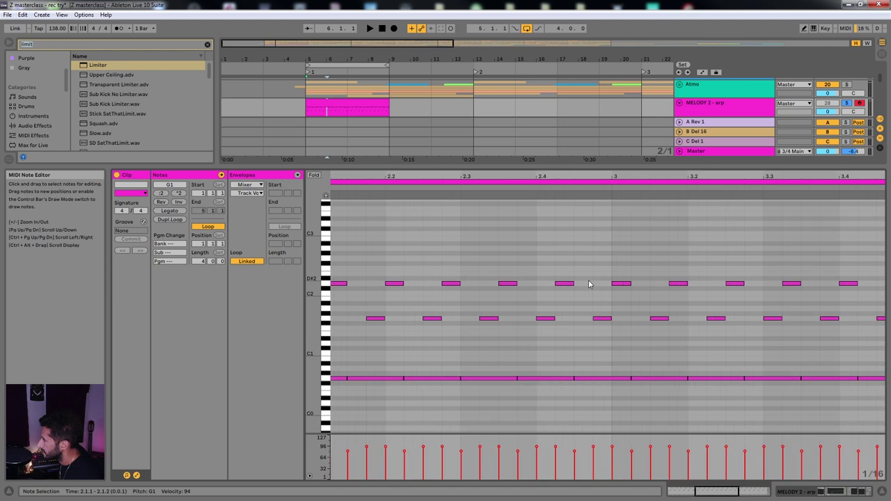
pyautogui.click(603, 283)
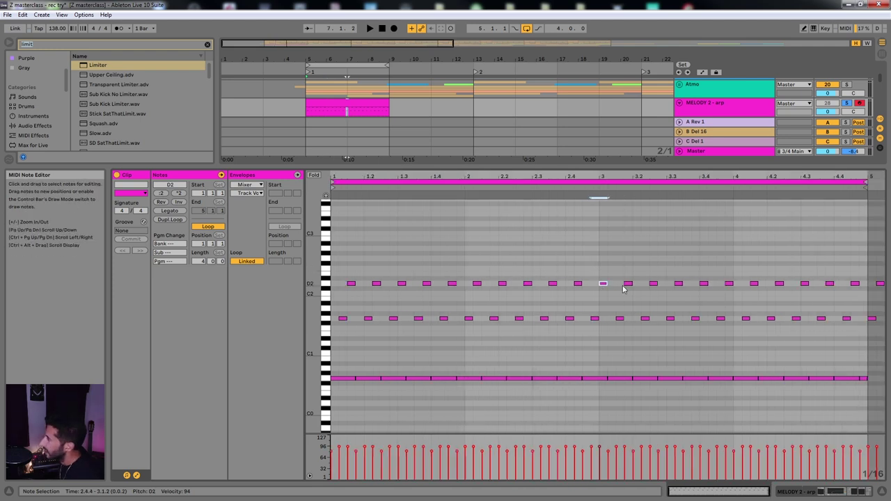
pyautogui.moveTo(719, 256); pyautogui.dragTo(253, 419)
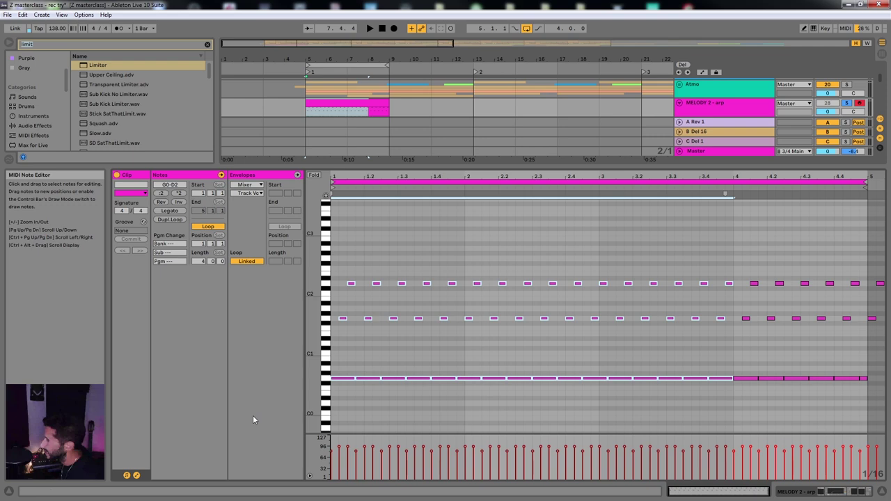
pyautogui.click(717, 256)
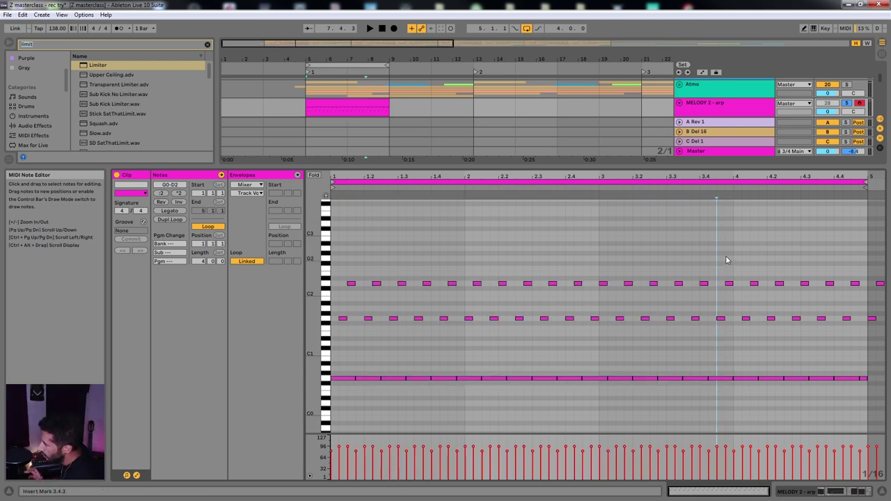
pyautogui.moveTo(698, 257); pyautogui.dragTo(431, 350)
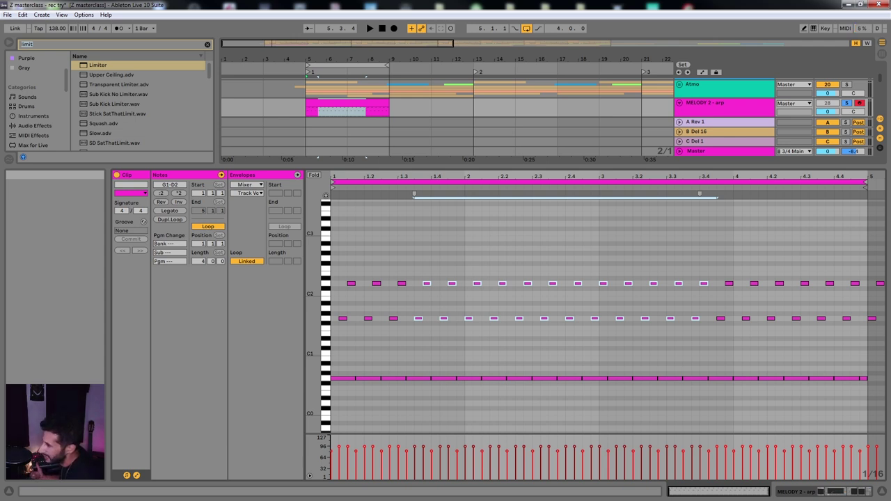
# Play the loop, raise the MELODY 2 - arp track volume to 4.0 dB, and stop playback.
pyautogui.click(469, 246)
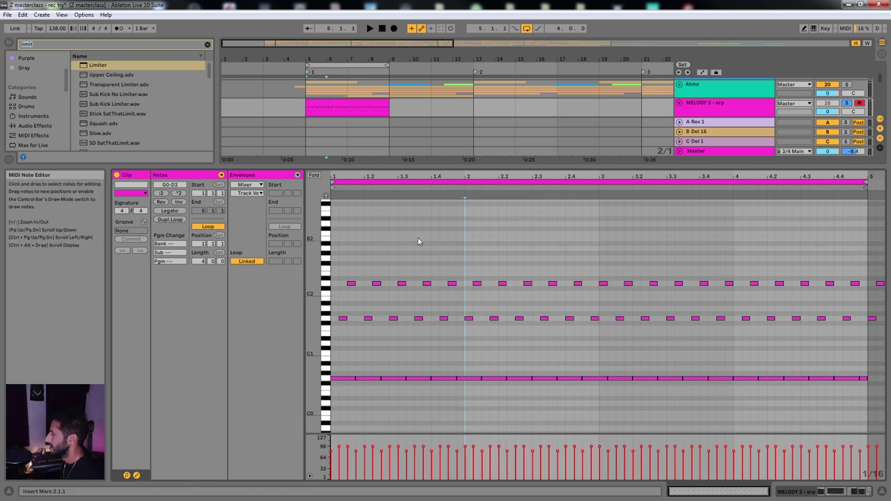
pyautogui.press('space')
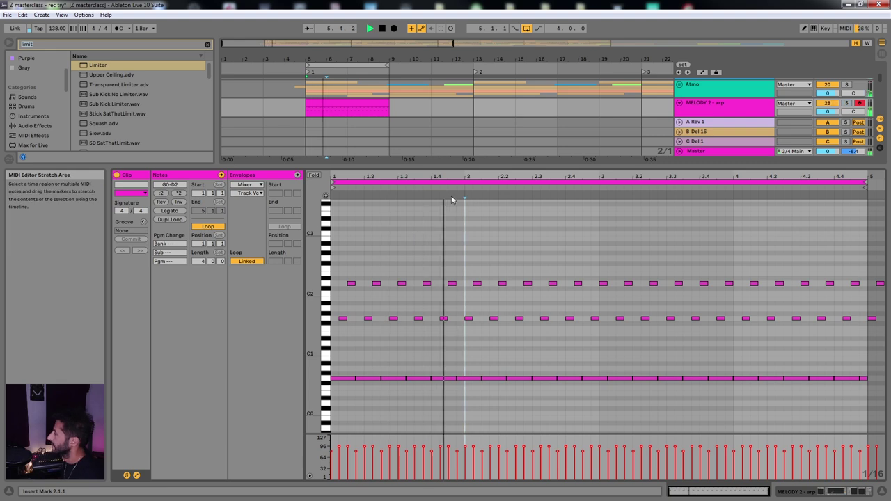
pyautogui.moveTo(826, 112); pyautogui.dragTo(826, 97)
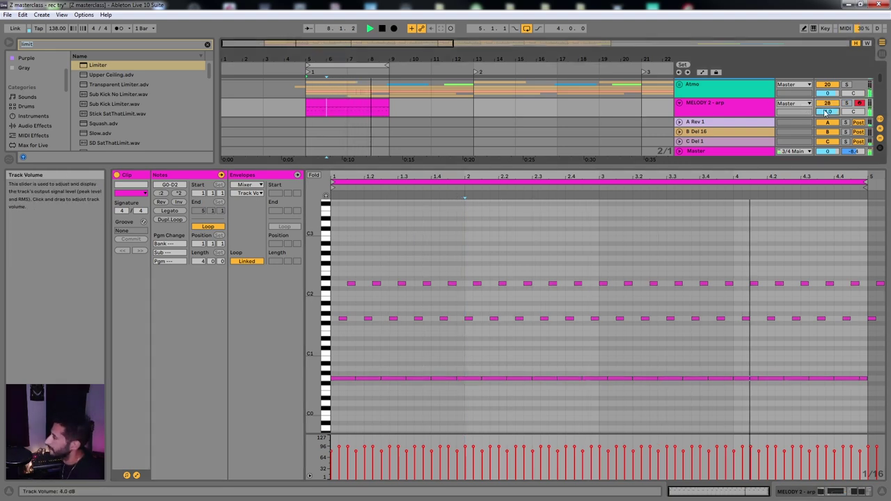
pyautogui.press('space')
# Duplicate the four-bar MELODY 2 - arp clip so the copy follows directly from bar 9.
pyautogui.hotkey('shift', 'Tab')
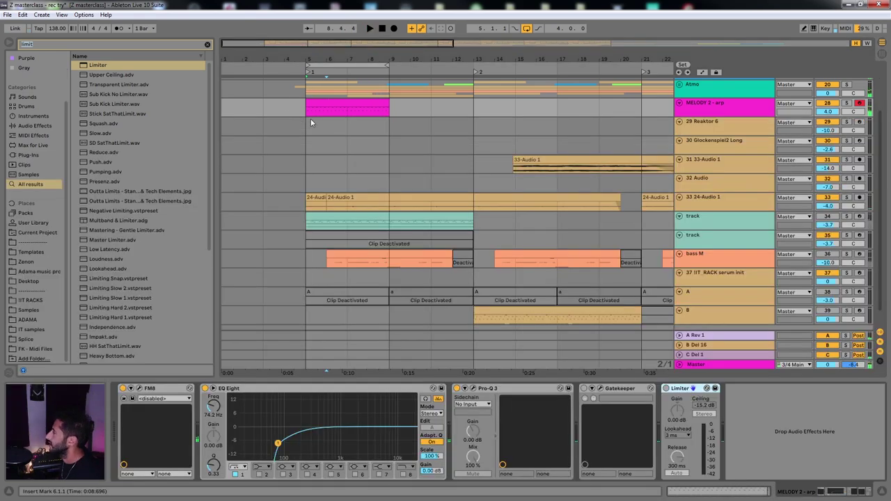
pyautogui.hotkey('ctrl', 'd')
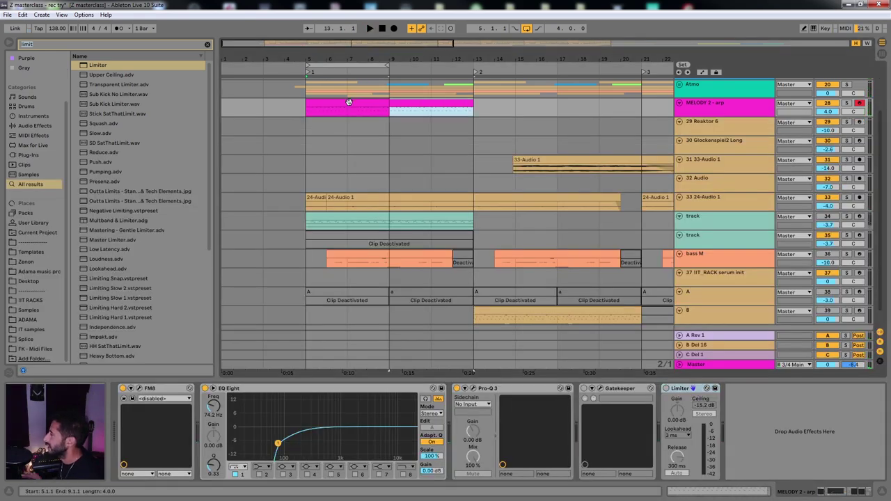
pyautogui.scroll(12, 354, 114)
pyautogui.scroll(4, 380, 126)
pyautogui.scroll(2, 378, 131)
pyautogui.scroll(-10, 369, 132)
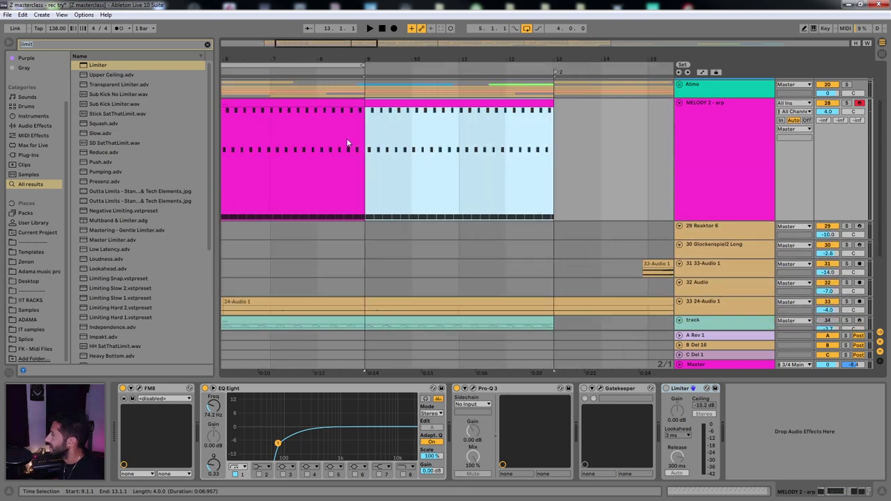
pyautogui.scroll(-8, 352, 135)
# Consolidate the two four-bar arp clips into one eight-bar clip and open it for note editing.
pyautogui.moveTo(292, 102); pyautogui.dragTo(336, 126)
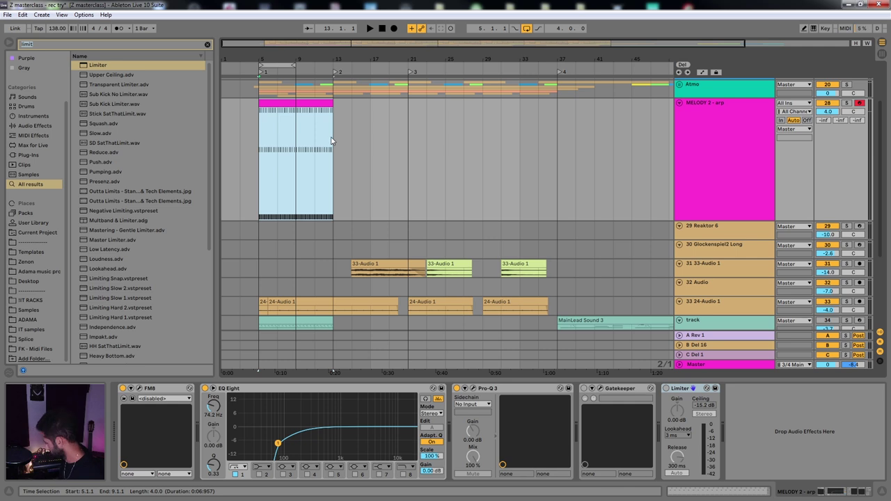
pyautogui.click(311, 126)
pyautogui.click(309, 103)
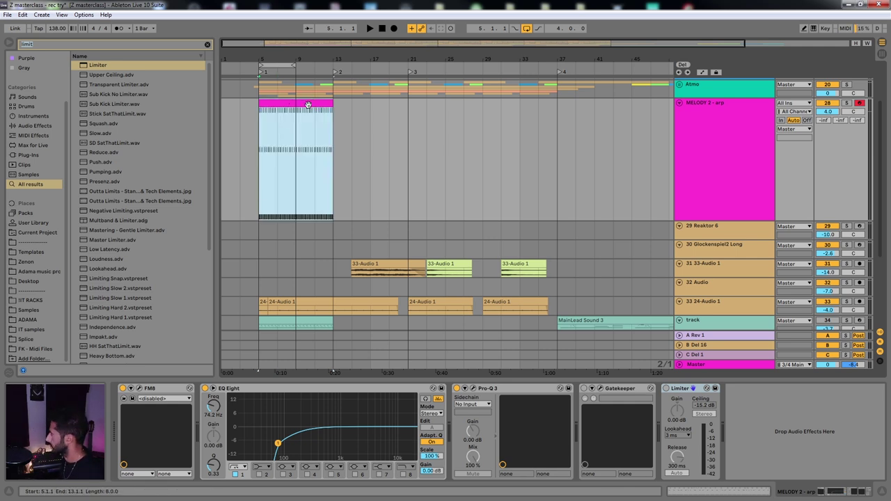
pyautogui.doubleClick(309, 103)
# Play the eight-bar clip and examine the join at bar 5, including the short G0 note just before it.
pyautogui.press('space')
pyautogui.scroll(-4, 404, 275)
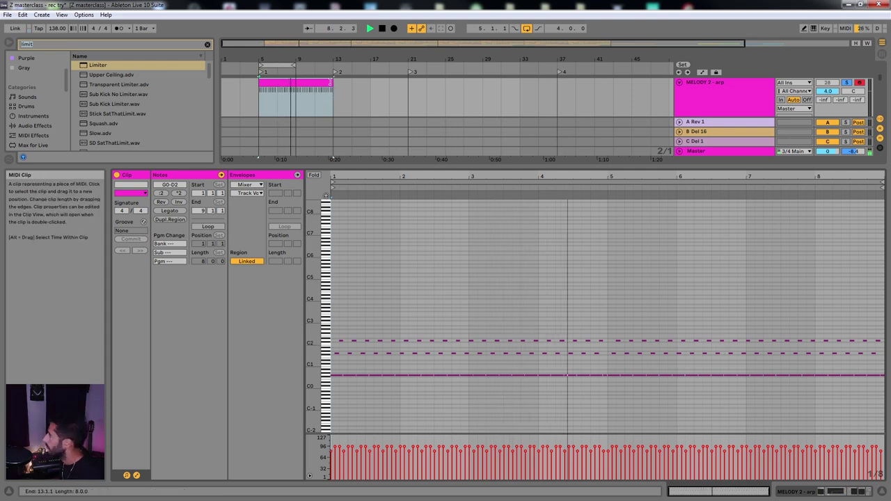
pyautogui.press('space')
pyautogui.scroll(5, 630, 334)
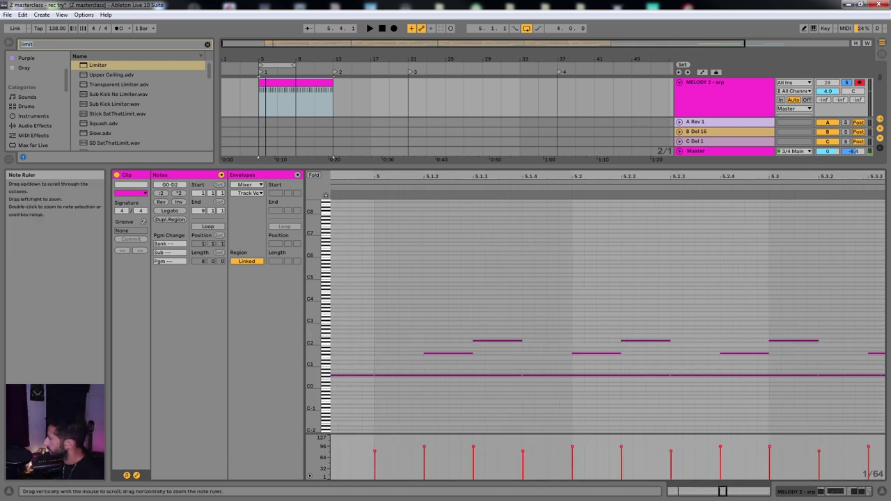
pyautogui.doubleClick(312, 330)
pyautogui.scroll(-6, 488, 293)
pyautogui.moveTo(313, 304); pyautogui.dragTo(279, 304)
pyautogui.scroll(4, 646, 306)
pyautogui.scroll(3, 584, 321)
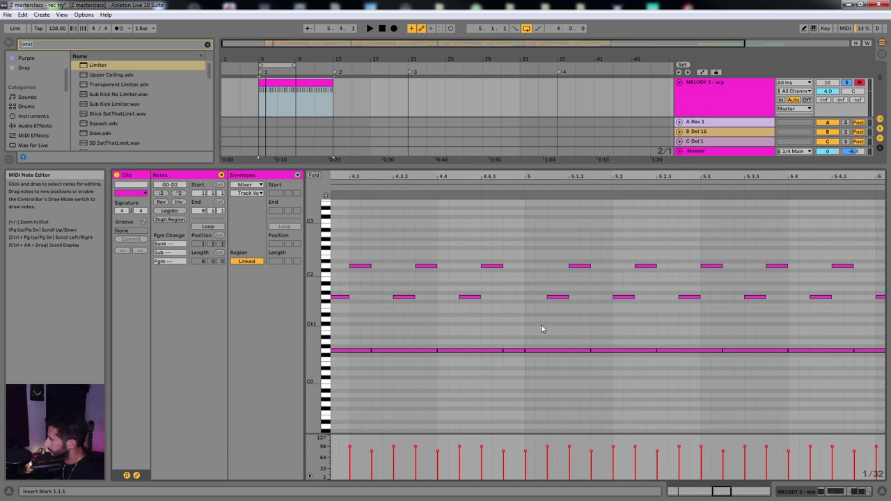
pyautogui.click(513, 350)
pyautogui.scroll(-5, 513, 352)
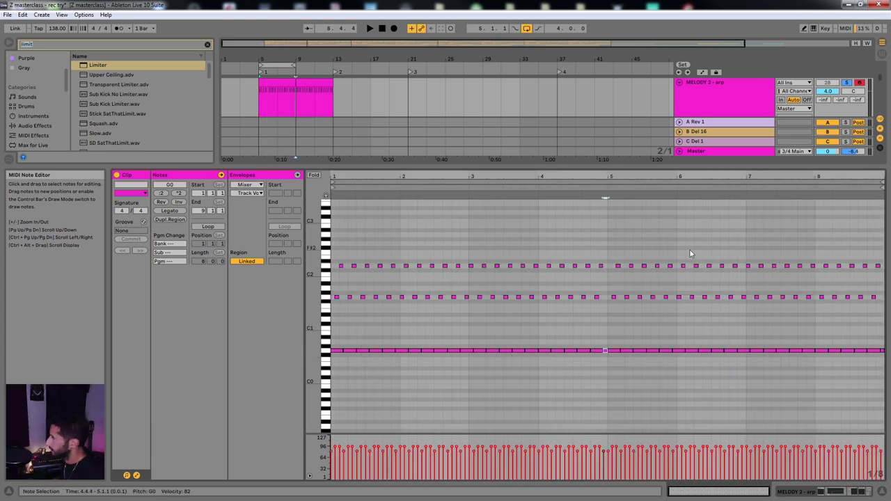
# Move all notes from bar 5 to the end of the clip one beat earlier, to start at 4.4.1.
pyautogui.moveTo(784, 240); pyautogui.dragTo(882, 353)
pyautogui.scroll(3, 649, 289)
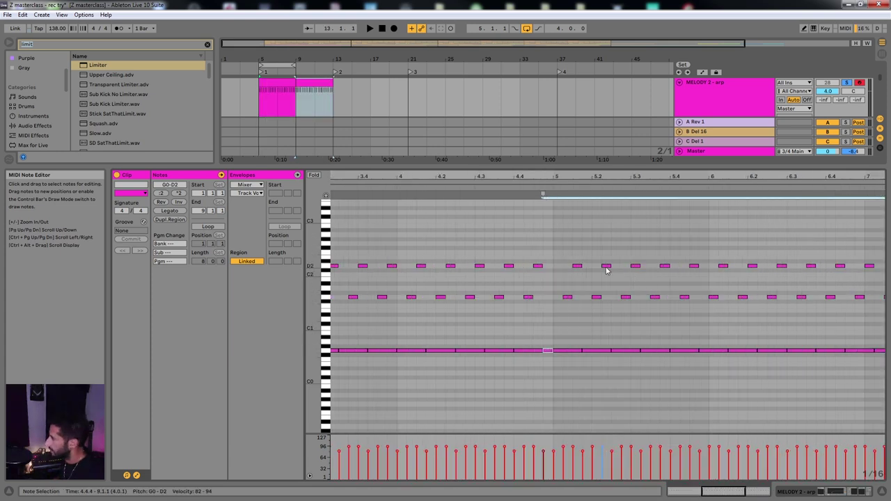
pyautogui.moveTo(567, 252); pyautogui.dragTo(881, 354)
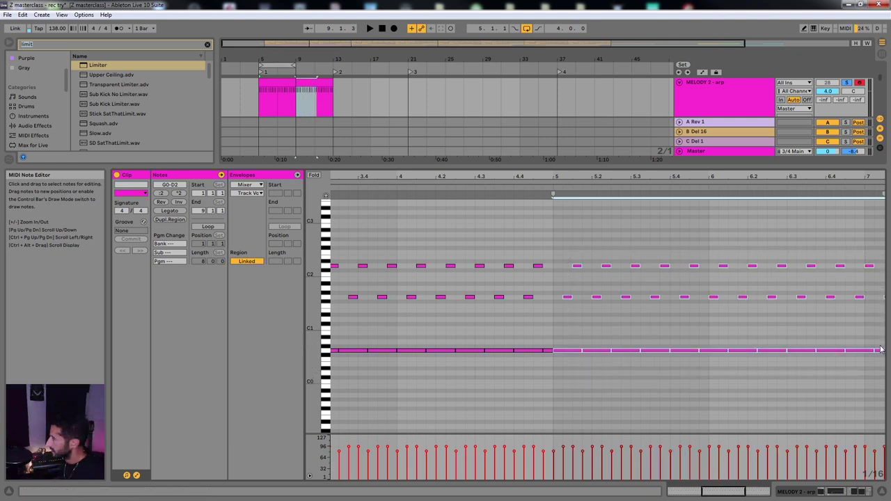
pyautogui.scroll(-3, 772, 325)
pyautogui.moveTo(860, 252); pyautogui.dragTo(878, 282)
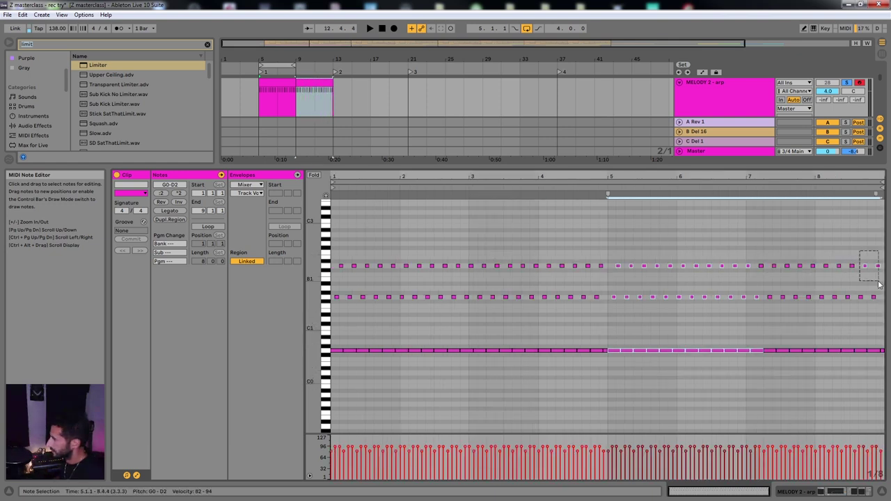
pyautogui.moveTo(613, 243); pyautogui.dragTo(879, 397)
pyautogui.press('Left')
pyautogui.press('Left')
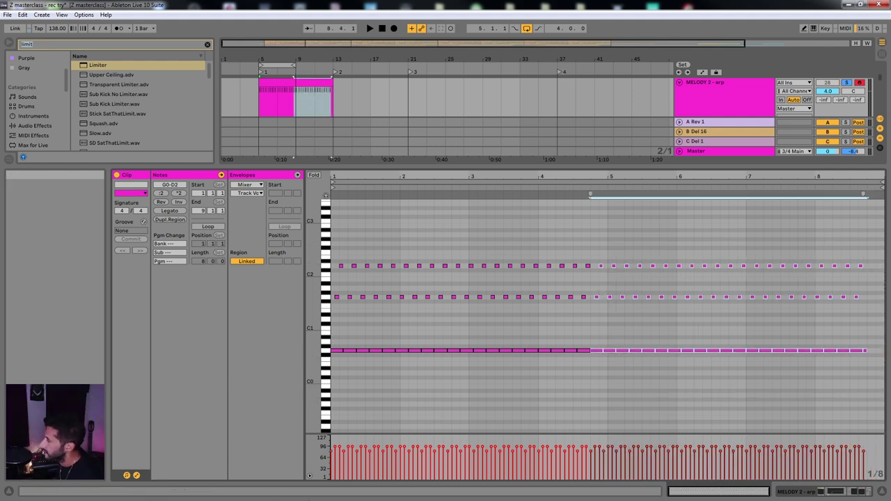
# Delete the leftover short G0 note just before 8.4, at the end of the shifted arpeggio.
pyautogui.scroll(6, 688, 433)
pyautogui.hscroll(6, 736, 297)
pyautogui.hscroll(6, 696, 278)
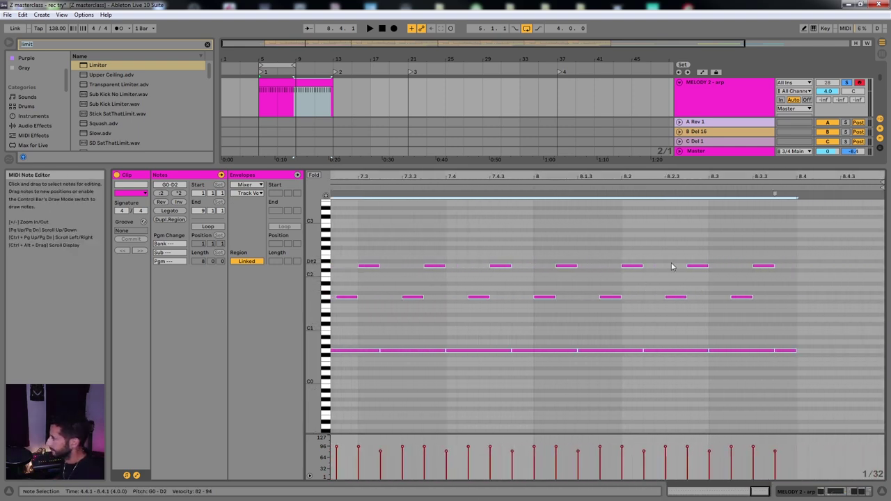
pyautogui.moveTo(794, 311); pyautogui.dragTo(771, 355)
pyautogui.moveTo(795, 271); pyautogui.dragTo(797, 387)
pyautogui.press('Delete')
# Duplicate the three-note group at 8.3.1 twice to fill the end of bar 8.
pyautogui.moveTo(760, 257)
pyautogui.mouseDown()
pyautogui.moveTo(705, 348)
pyautogui.moveTo(719, 378)
pyautogui.mouseUp()
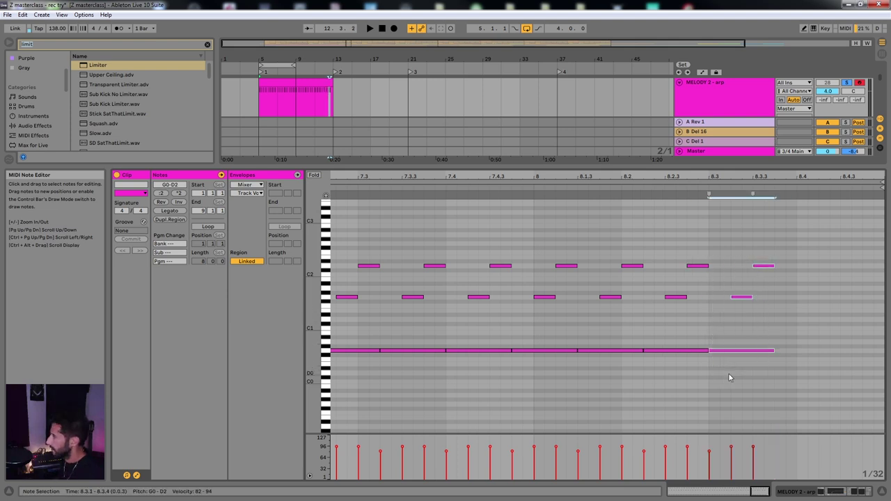
pyautogui.hotkey('ctrl', 'd')
pyautogui.hotkey('ctrl', 'd')
pyautogui.scroll(-5, 726, 306)
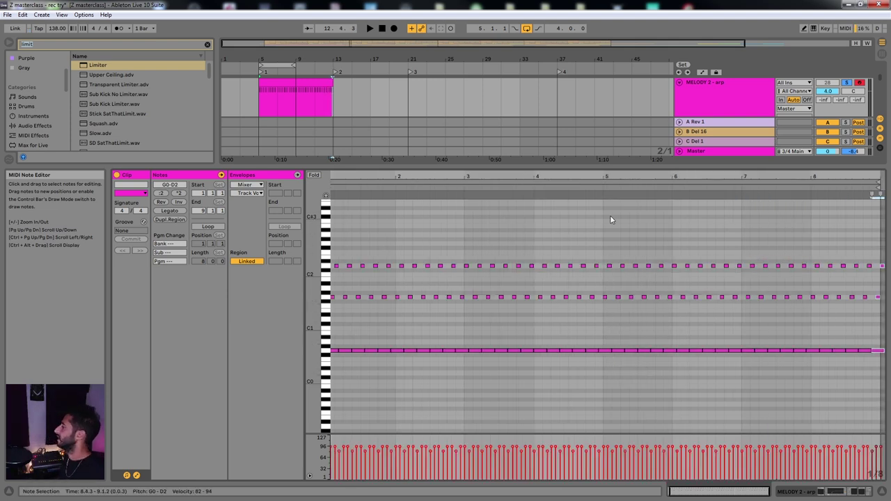
# Play the loop to listen to how the continuous arpeggio runs across the bars, and stop playback.
pyautogui.press('space')
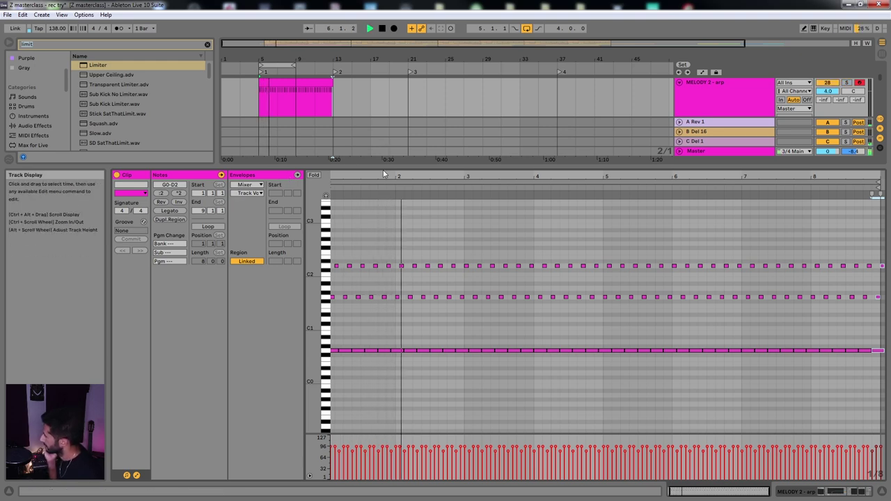
pyautogui.click(371, 236)
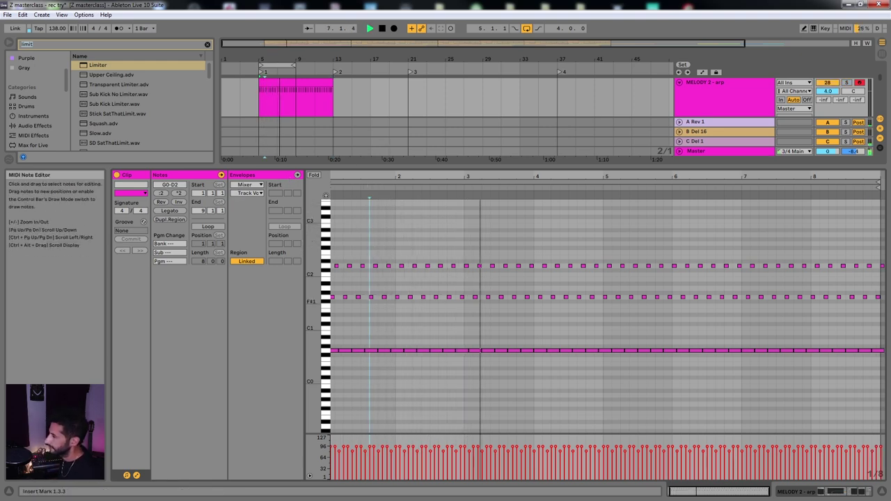
pyautogui.click(436, 221)
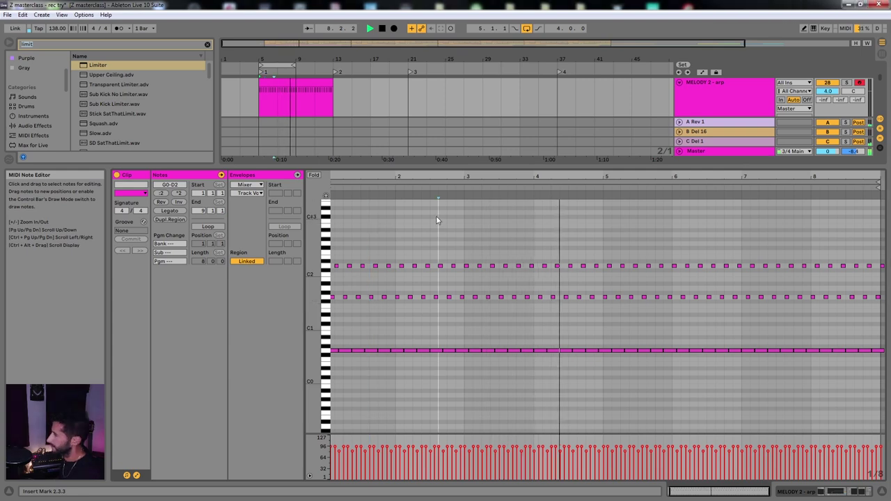
pyautogui.click(404, 221)
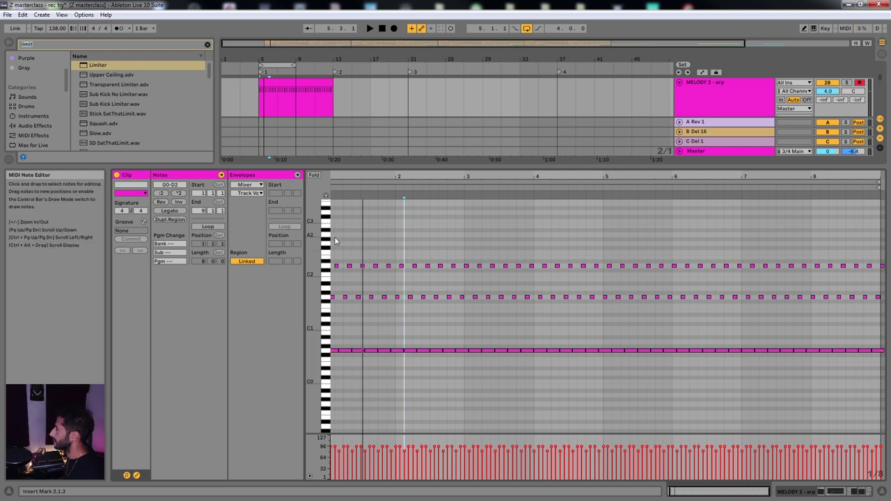
pyautogui.press('space')
pyautogui.press('space')
# Raise the D2 note at 1.3 to G2 and increase its velocity to about 120 while the loop plays.
pyautogui.scroll(5, 359, 250)
pyautogui.hscroll(-5, 360, 250)
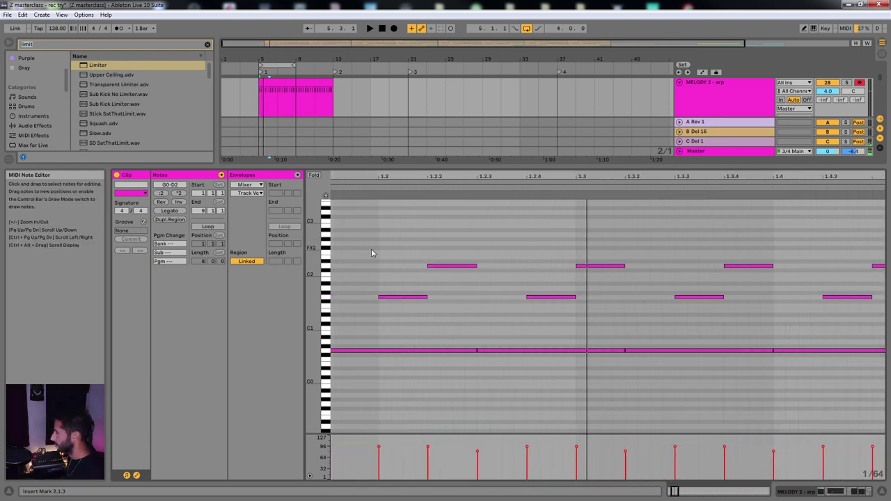
pyautogui.click(591, 265)
pyautogui.press('Up')
pyautogui.press('Up')
pyautogui.press('Up')
pyautogui.press('Up')
pyautogui.press('Up')
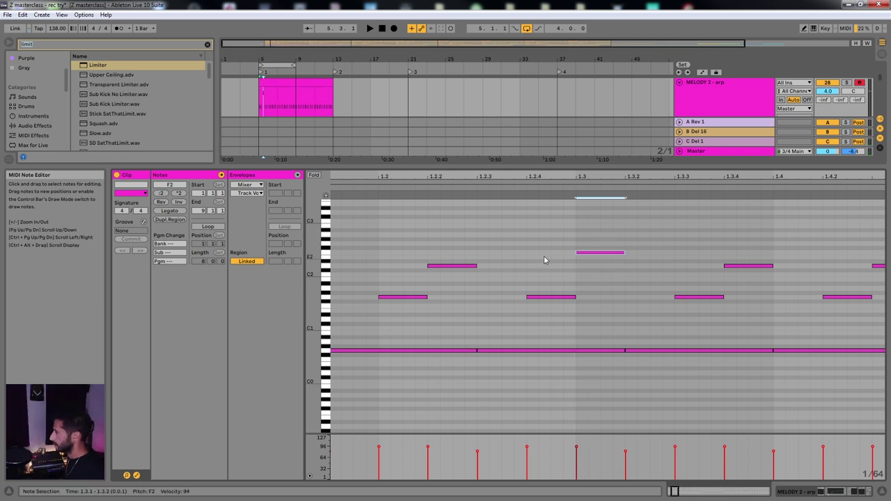
pyautogui.press('space')
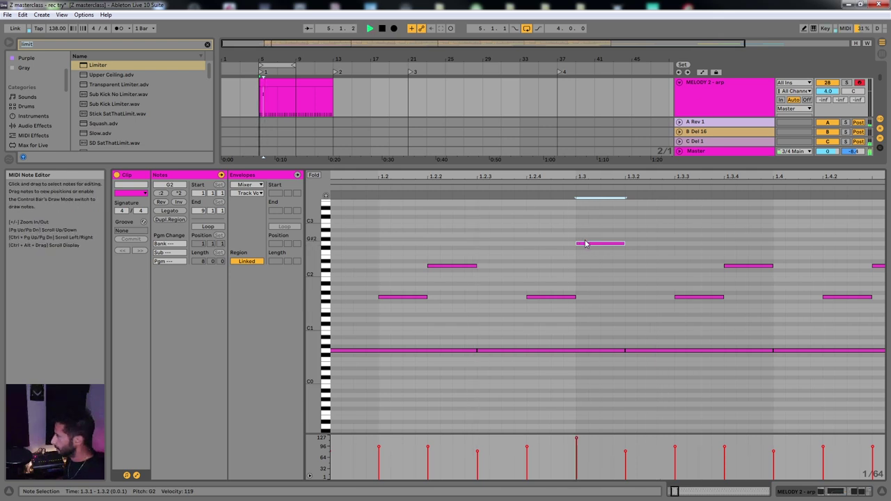
pyautogui.moveTo(583, 243); pyautogui.dragTo(583, 236)
pyautogui.click(550, 255)
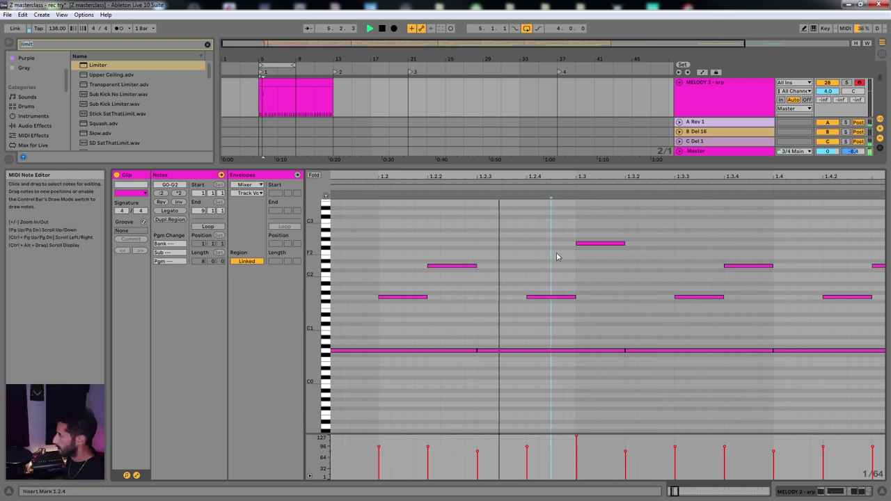
# Fold the note editor to show only the pitches used in the arp clip.
pyautogui.scroll(-3, 573, 243)
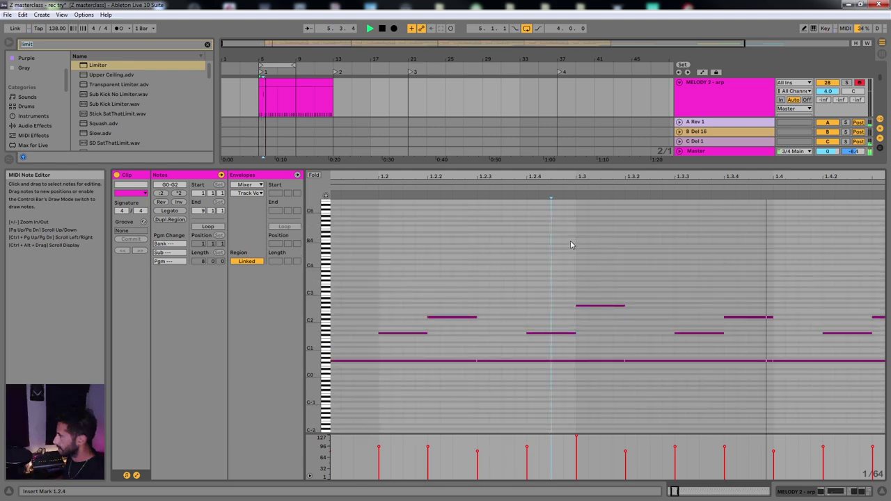
pyautogui.scroll(-5, 571, 244)
pyautogui.press('+')
pyautogui.press('+')
pyautogui.press('+')
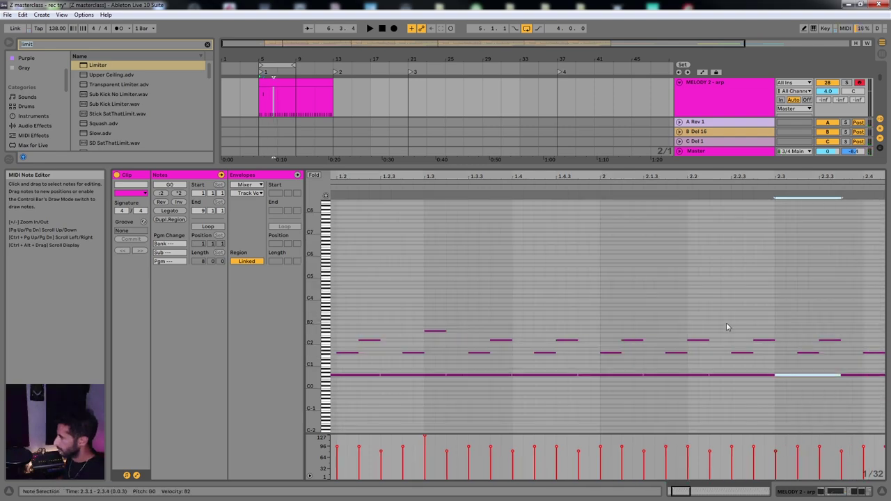
pyautogui.press('f')
# Repeat the G2 accent on beat 3 of each bar, extend the clip to 16 bars, and play an eight-bar loop.
pyautogui.click(757, 206)
pyautogui.scroll(-5, 479, 246)
pyautogui.scroll(3, 446, 251)
pyautogui.moveTo(726, 254); pyautogui.dragTo(566, 152)
pyautogui.hotkey('ctrl', 'd')
pyautogui.scroll(-3, 487, 251)
pyautogui.press('space')
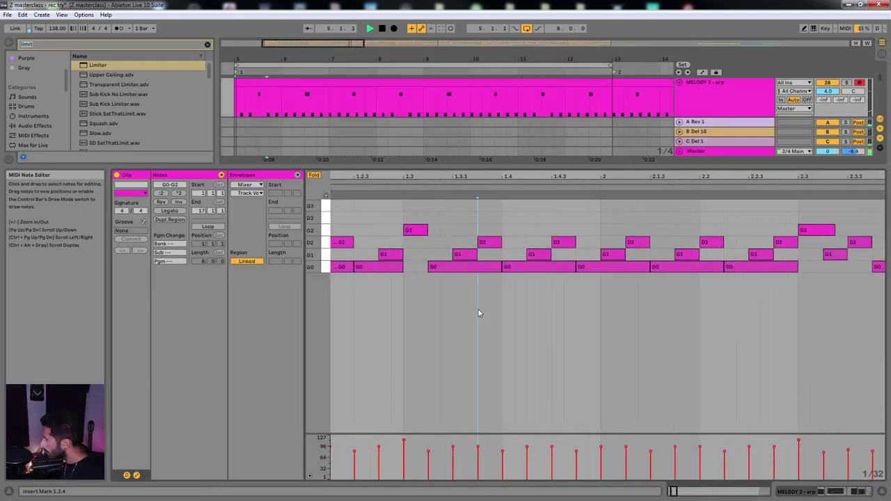
# Adjust the notes around the G2 accents in bars 2 to 4 while the loop plays, and return to the arrangement.
pyautogui.click(412, 255)
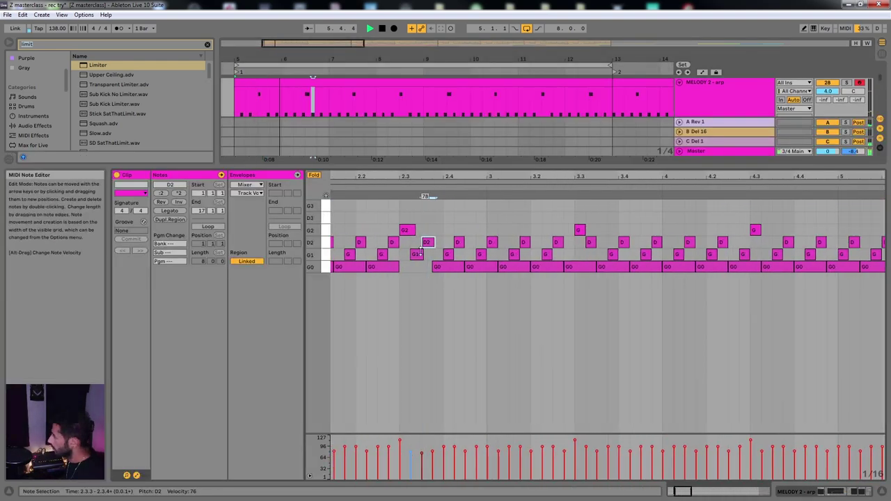
pyautogui.moveTo(416, 255); pyautogui.dragTo(424, 255)
pyautogui.moveTo(593, 266); pyautogui.dragTo(600, 266)
pyautogui.click(453, 227)
pyautogui.press('Delete')
pyautogui.hotkey('ctrl', 'v')
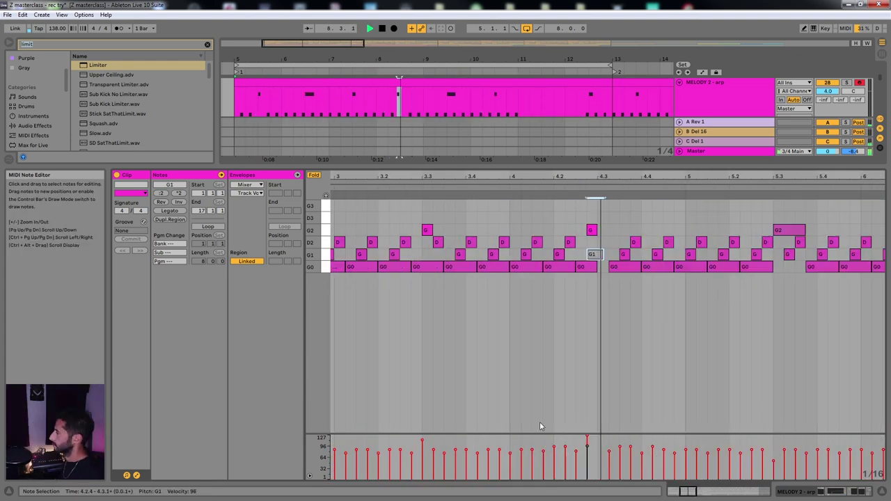
pyautogui.click(635, 242)
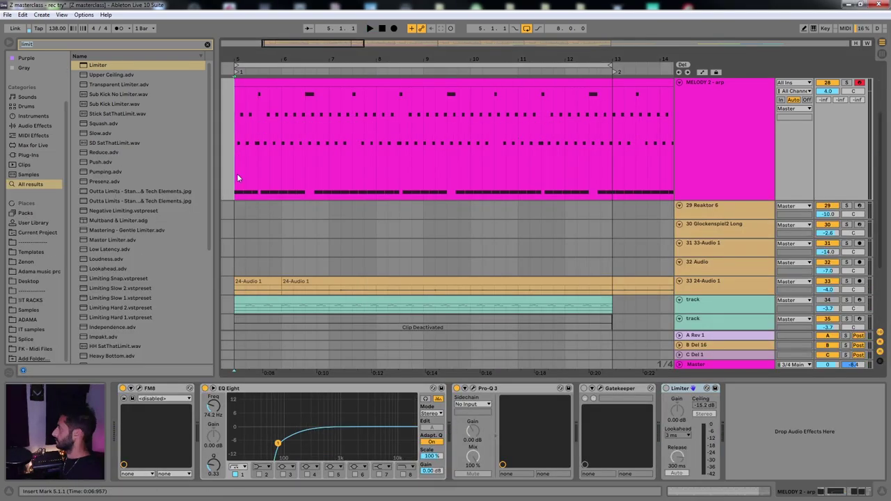
# Resize the MELODY 2 - arp track to a medium height in the arrangement.
pyautogui.press('h')
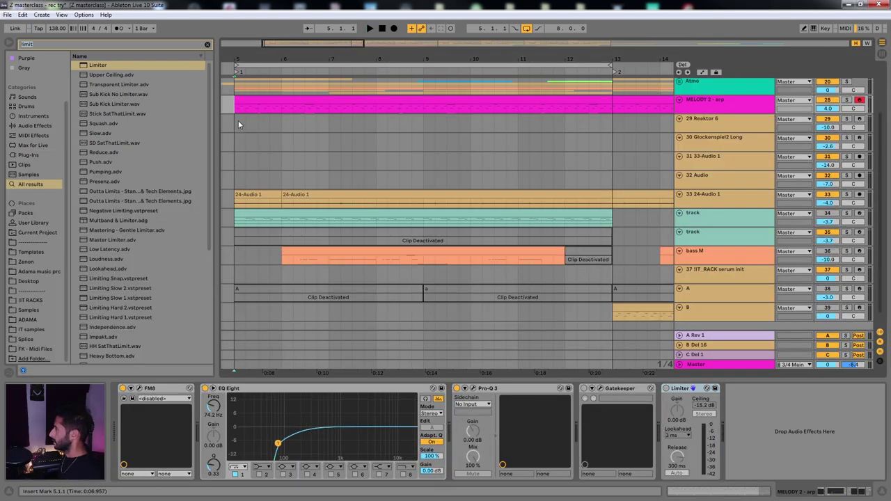
pyautogui.press('h')
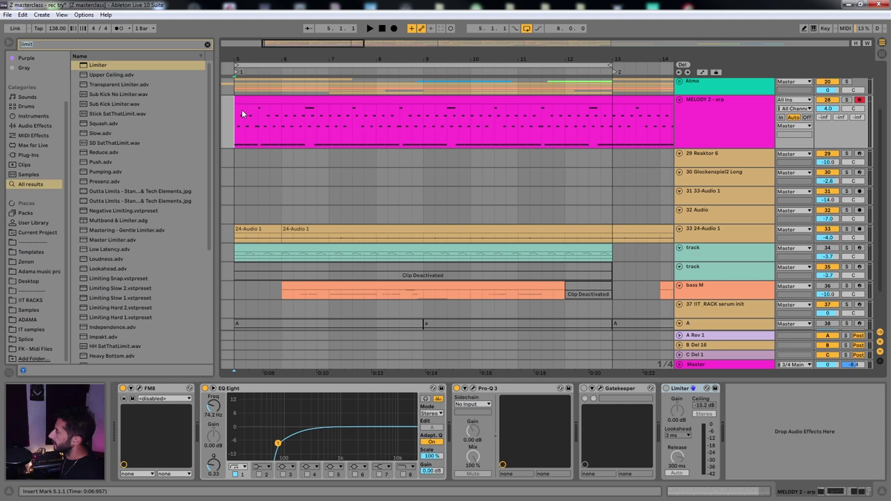
# Check the effects on the C Del 1 return track and play the arrangement from bar 5.
pyautogui.press('space')
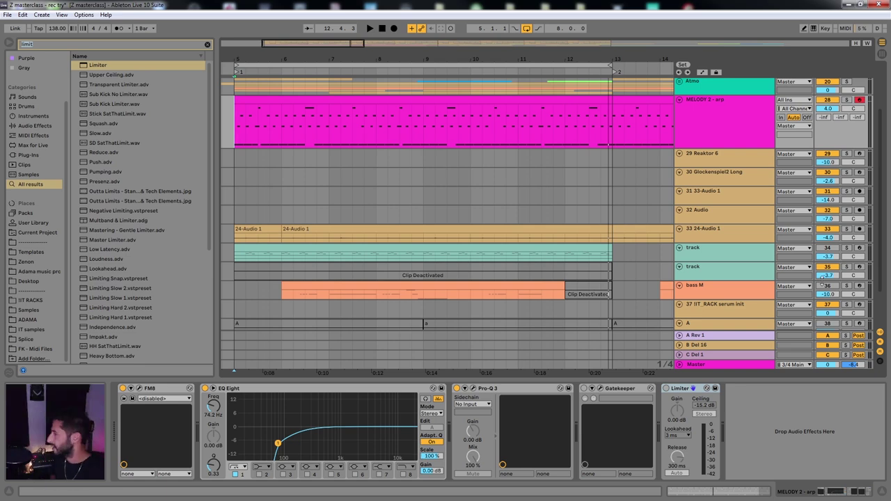
pyautogui.click(707, 339)
pyautogui.click(714, 353)
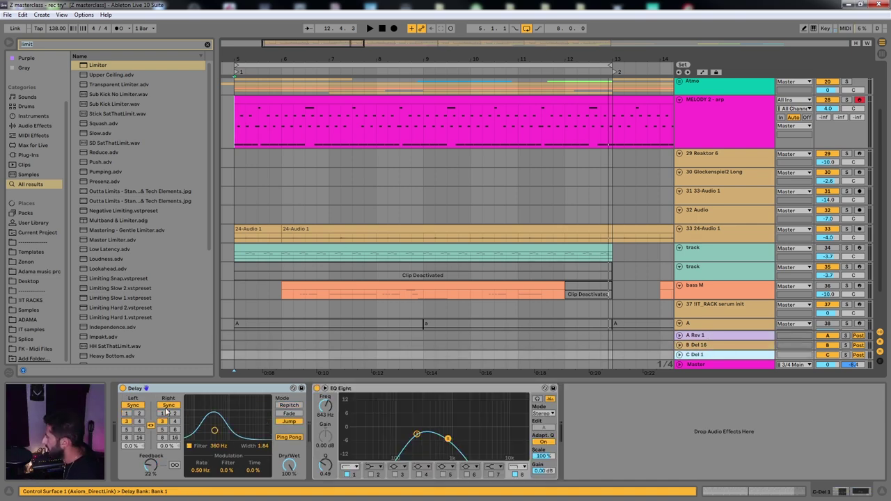
pyautogui.click(518, 125)
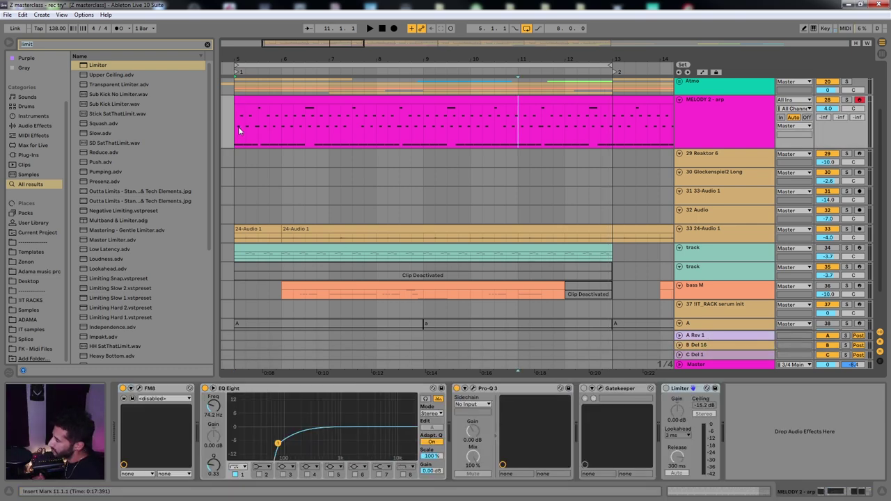
pyautogui.click(238, 126)
pyautogui.press('space')
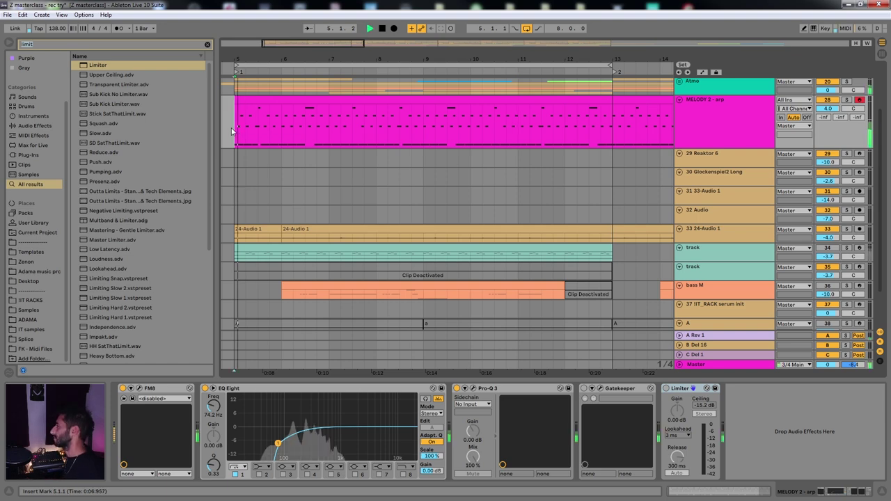
# Solo the MELODY 2 - arp track and mark the sixteenth at 5.3 under the first G2 accent.
pyautogui.scroll(2, 288, 125)
pyautogui.click(846, 99)
pyautogui.press('space')
pyautogui.scroll(5, 337, 137)
pyautogui.moveTo(300, 135); pyautogui.dragTo(596, 144)
pyautogui.moveTo(243, 142); pyautogui.dragTo(454, 120)
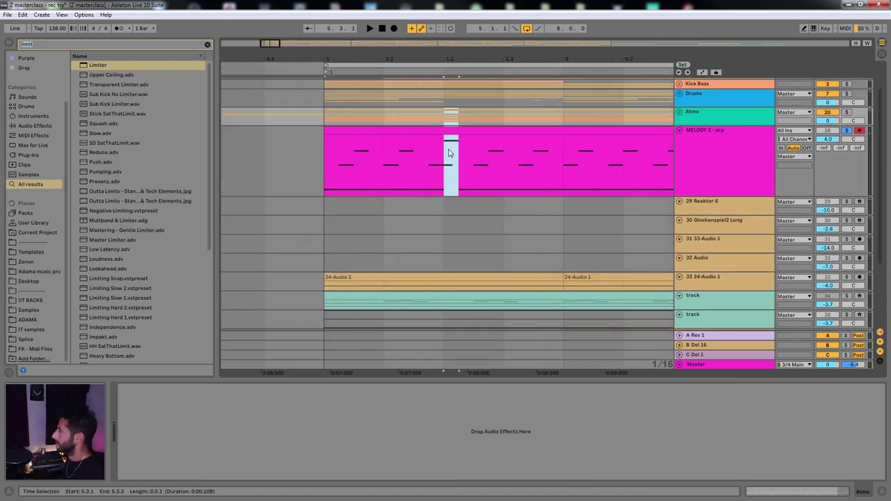
# Show the arp track's A-Rev 1 send automation and draw a full-level sixteenth-note spike on the accent at 5.3.
pyautogui.click(449, 151)
pyautogui.press('a')
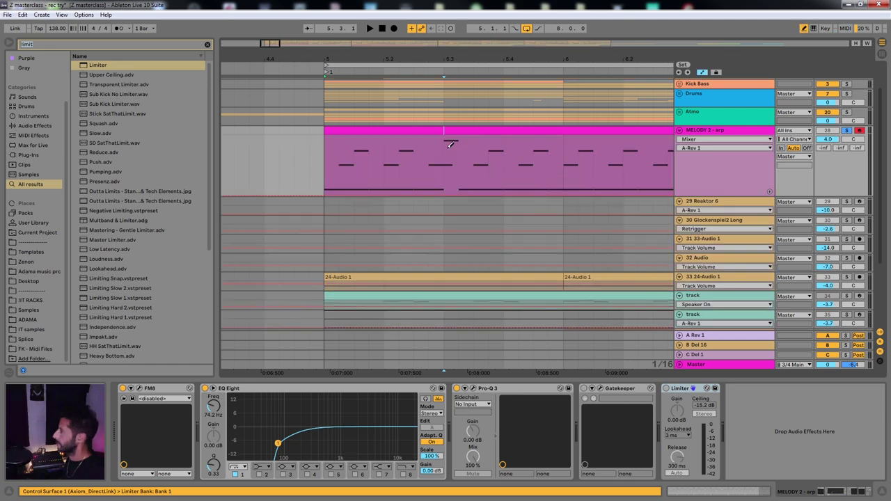
pyautogui.press('space')
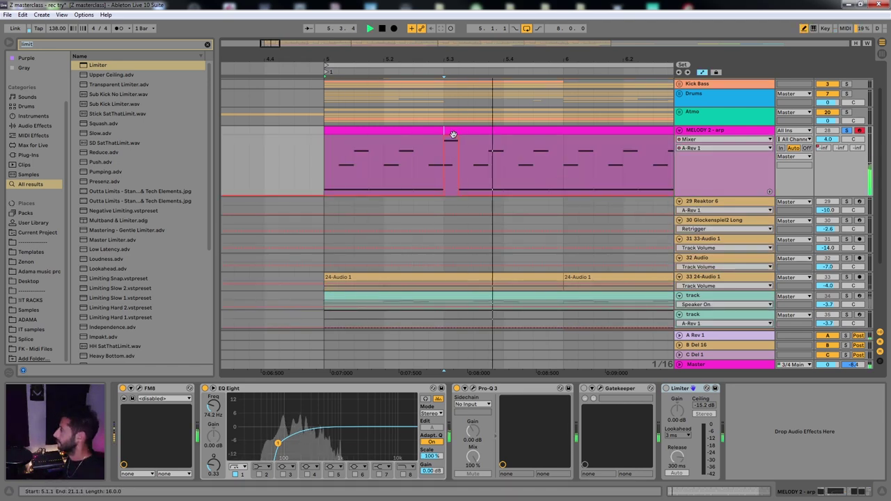
pyautogui.press('-')
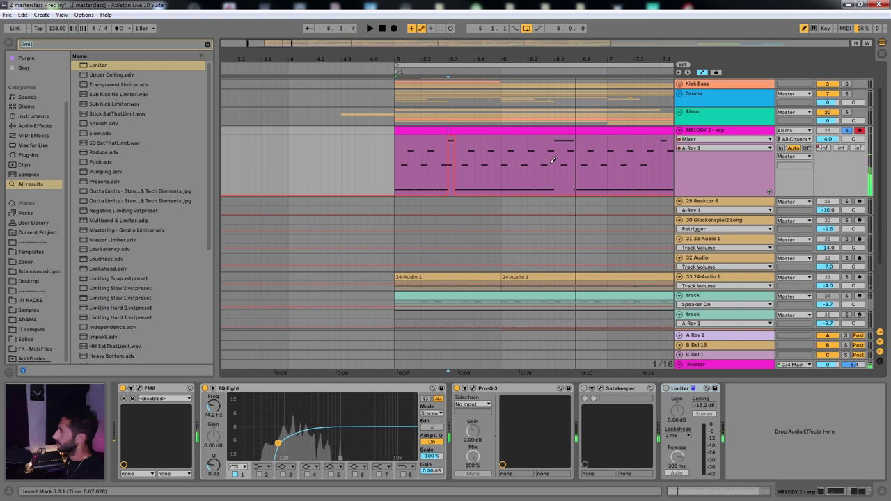
# Draw a -12 dB A-Rev 1 send spike on the accent at 6.3 and slope its end down to -inf dB.
pyautogui.scroll(3, 561, 161)
pyautogui.press('space')
pyautogui.moveTo(573, 167); pyautogui.dragTo(573, 198)
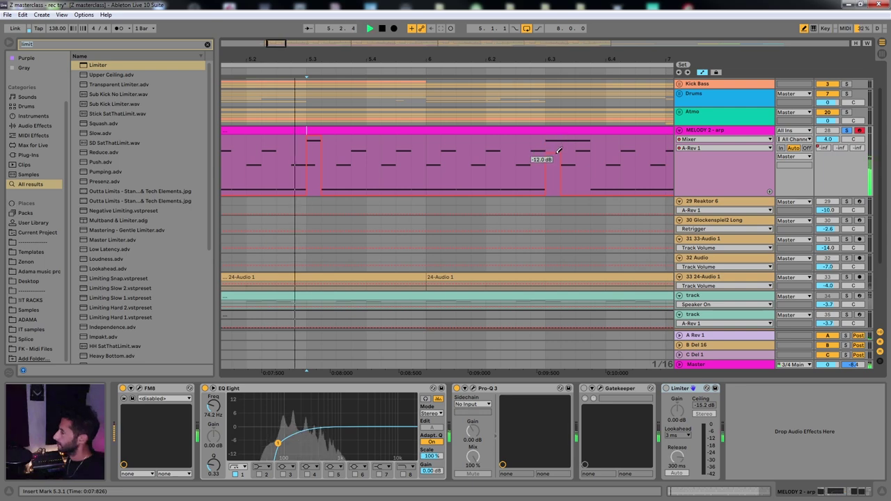
pyautogui.moveTo(556, 148)
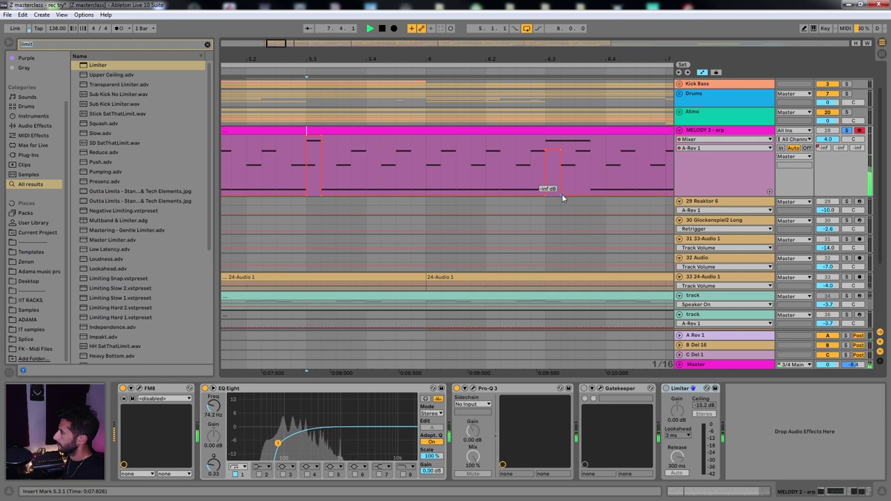
pyautogui.moveTo(561, 193); pyautogui.dragTo(576, 195)
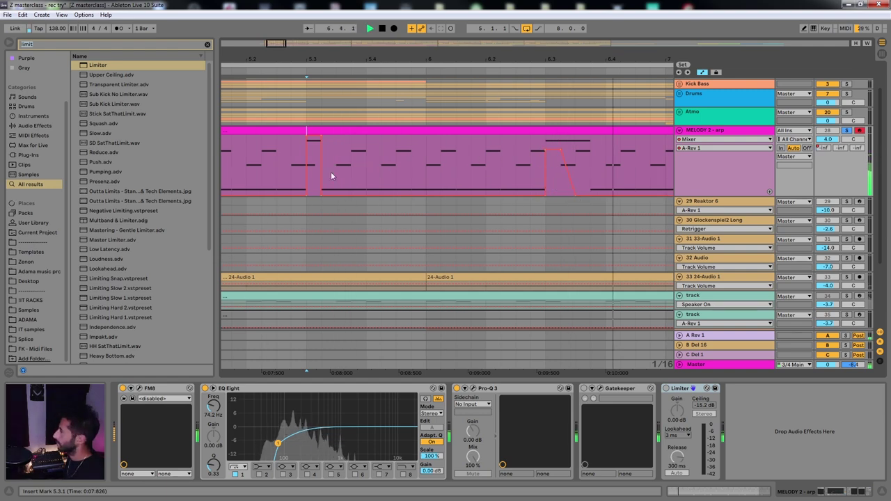
# Draw a sixteenth-note A-Rev 1 send spike on the G2 accent at 7.3 while the loop plays.
pyautogui.scroll(-5, 362, 182)
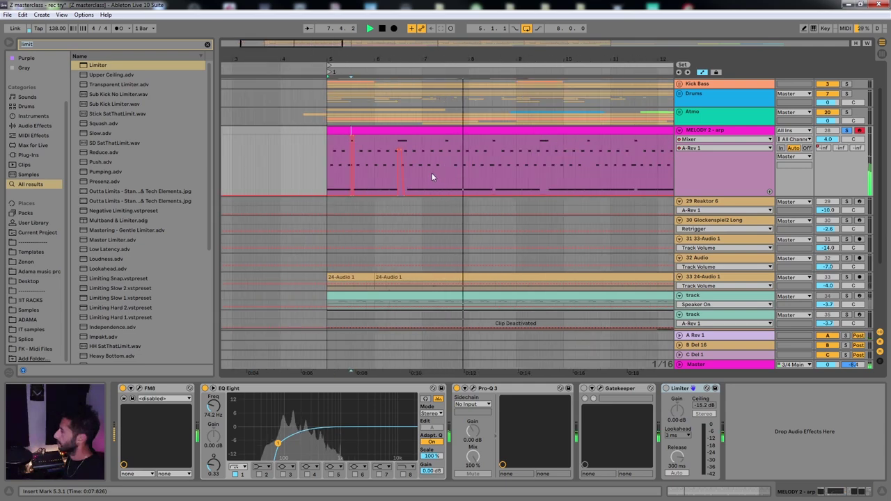
pyautogui.scroll(2, 432, 172)
pyautogui.press('b')
pyautogui.click(468, 141)
pyautogui.scroll(-3, 471, 142)
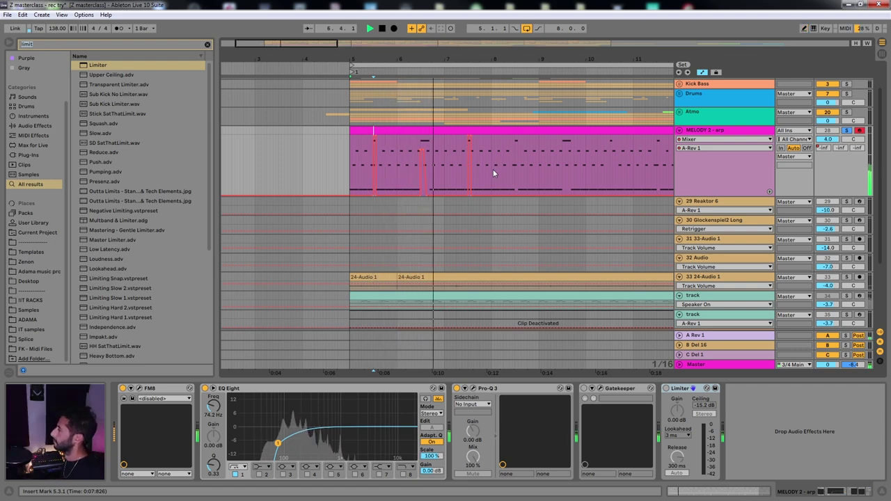
# Duplicate the A-Rev 1 automation of bars 5 to 8 onto bars 9 to 12 and remove the copied spike at 11.3.
pyautogui.moveTo(492, 169); pyautogui.dragTo(350, 176)
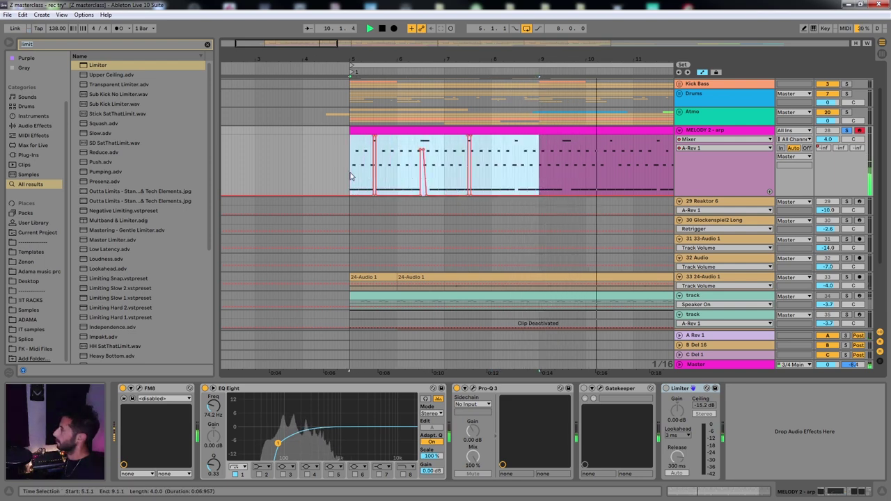
pyautogui.hotkey('ctrl', 'd')
pyautogui.scroll(2, 489, 164)
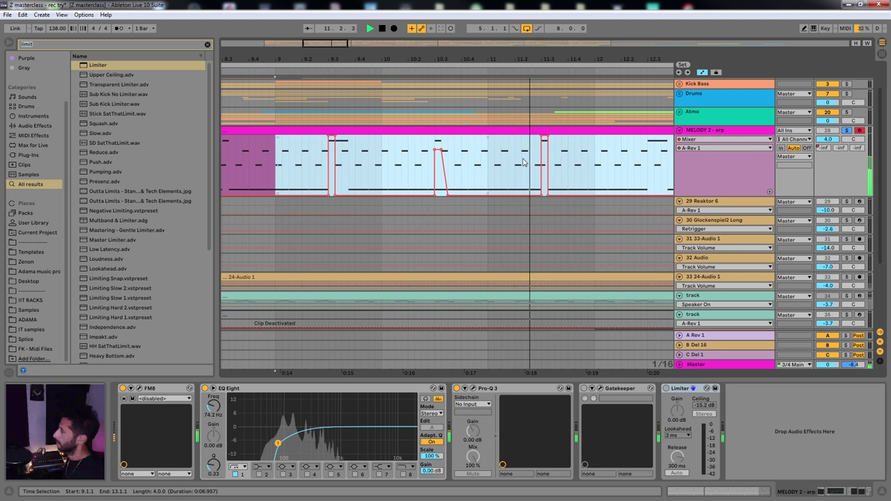
pyautogui.moveTo(544, 137); pyautogui.dragTo(547, 200)
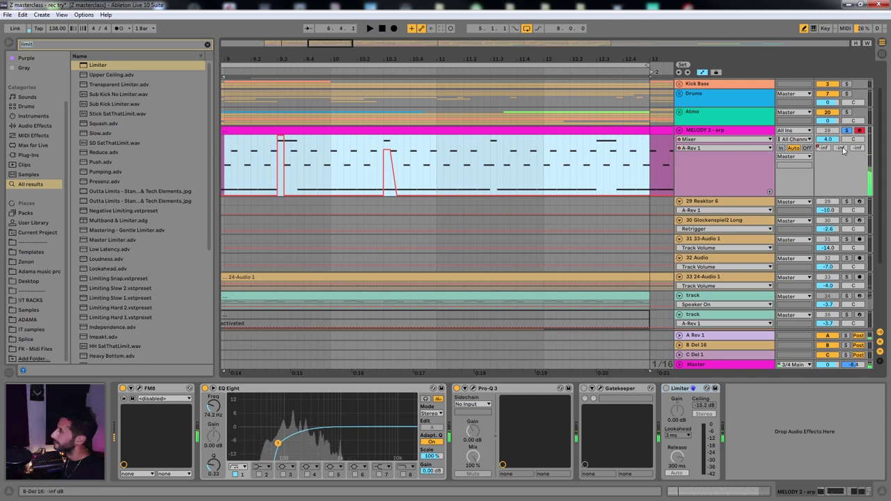
# Show the arp's B-Del 16 send automation, turn off solo, and draw sixteenth-note send spikes on the accents at 12.3 and 11.3.
pyautogui.click(842, 149)
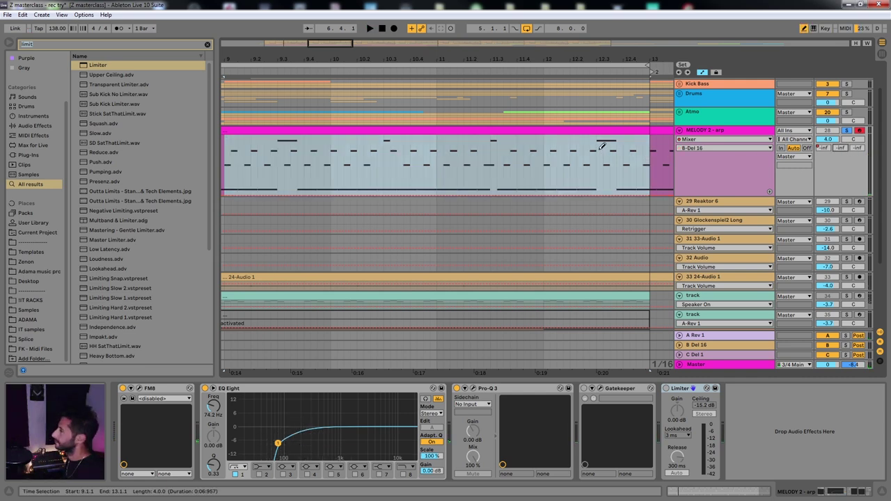
pyautogui.click(544, 165)
pyautogui.press('space')
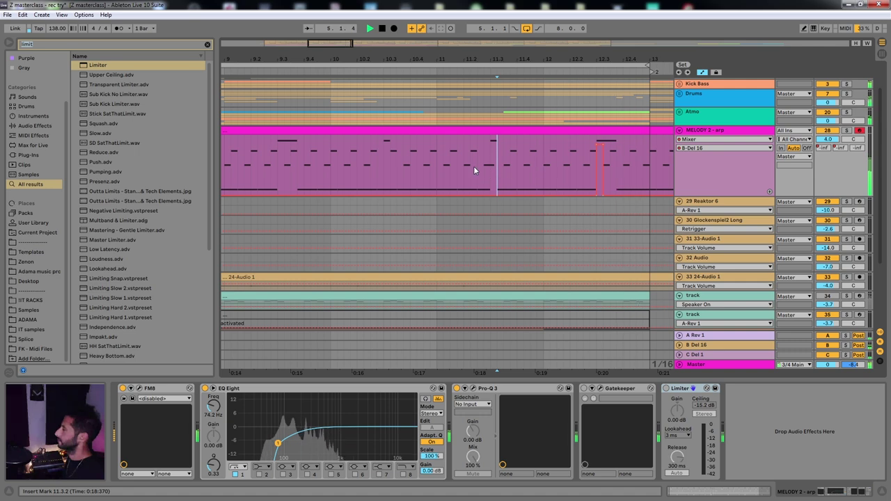
pyautogui.press('b')
pyautogui.click(493, 141)
pyautogui.click(449, 155)
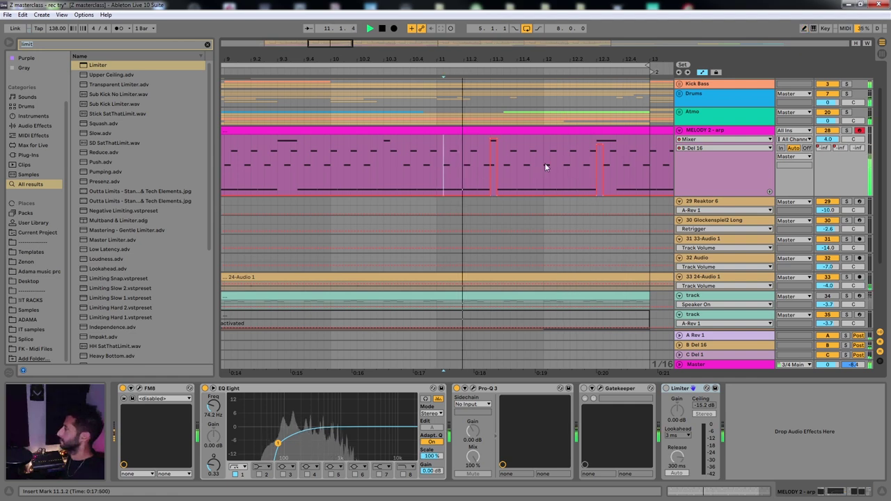
# Delete the B-Del 16 send spike at 12.3 and audition the remaining delay throw from bar 11.
pyautogui.moveTo(562, 167); pyautogui.dragTo(635, 171)
pyautogui.click(444, 169)
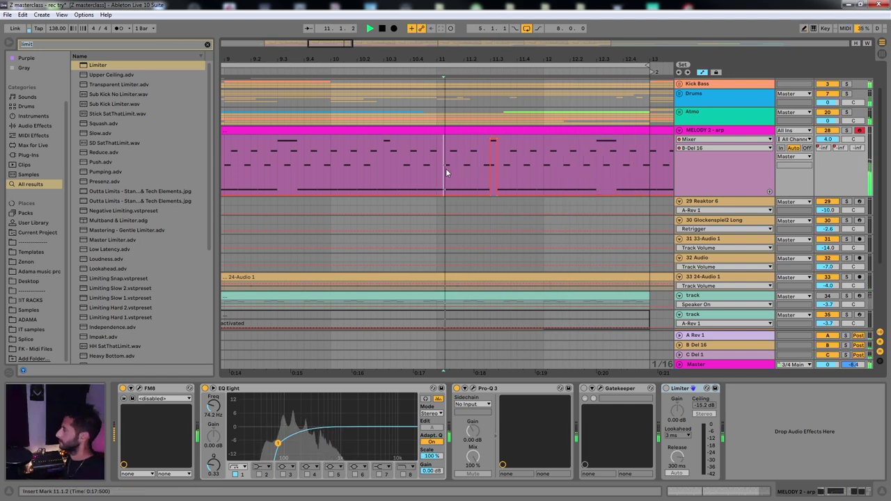
pyautogui.press('space')
pyautogui.press('space')
pyautogui.press('space')
pyautogui.press('space')
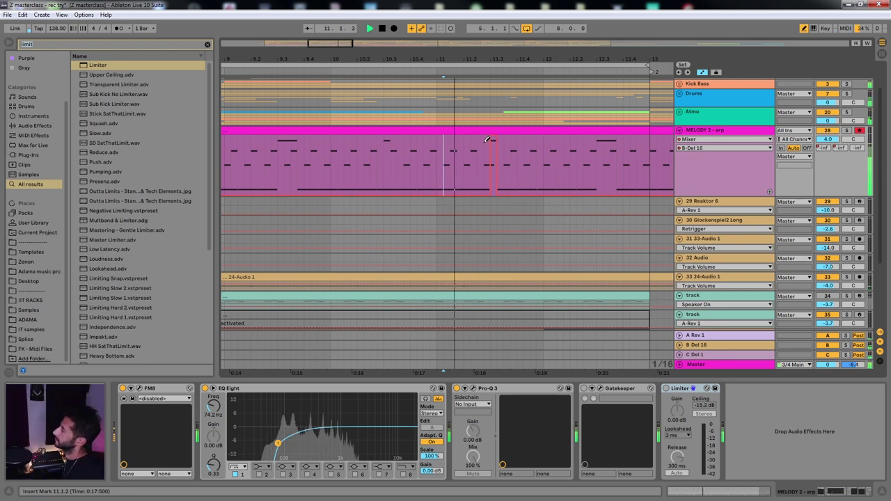
# Return to the A-Rev 1 send automation, draw a spike on the accent at 12.3, and lower it to about -15 dB.
pyautogui.scroll(-3, 488, 143)
pyautogui.press('space')
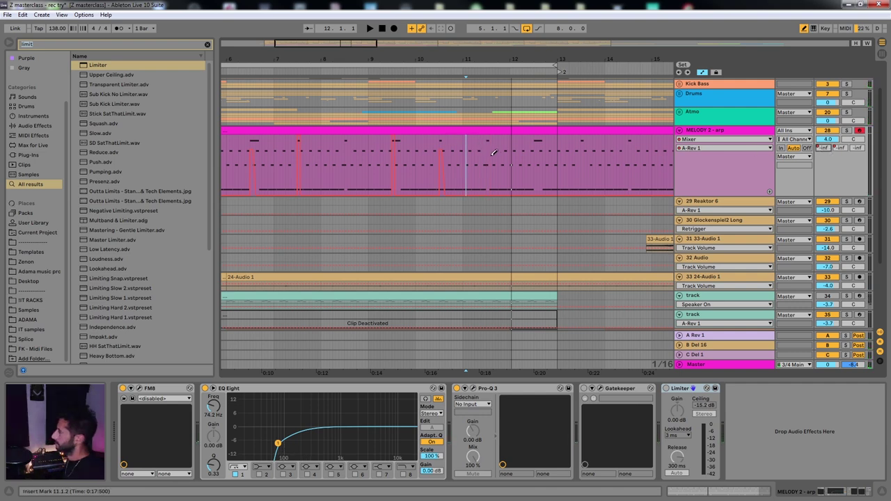
pyautogui.press('+')
pyautogui.press('space')
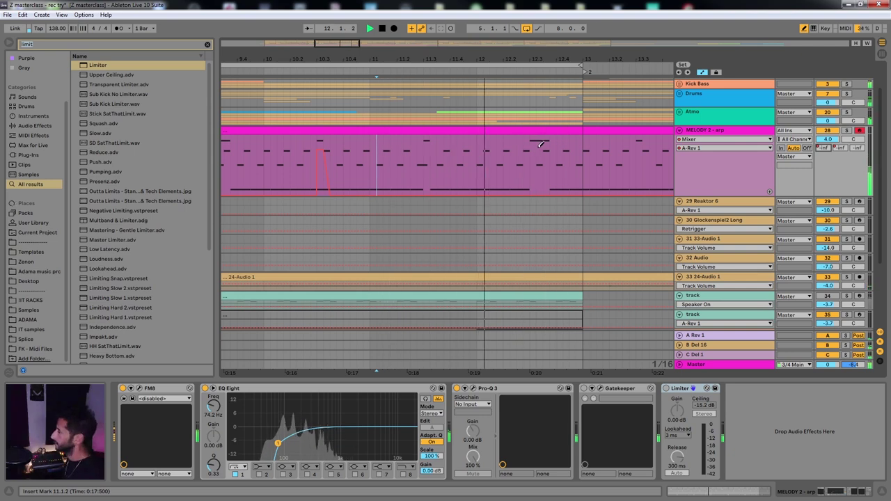
pyautogui.moveTo(537, 143); pyautogui.dragTo(538, 136)
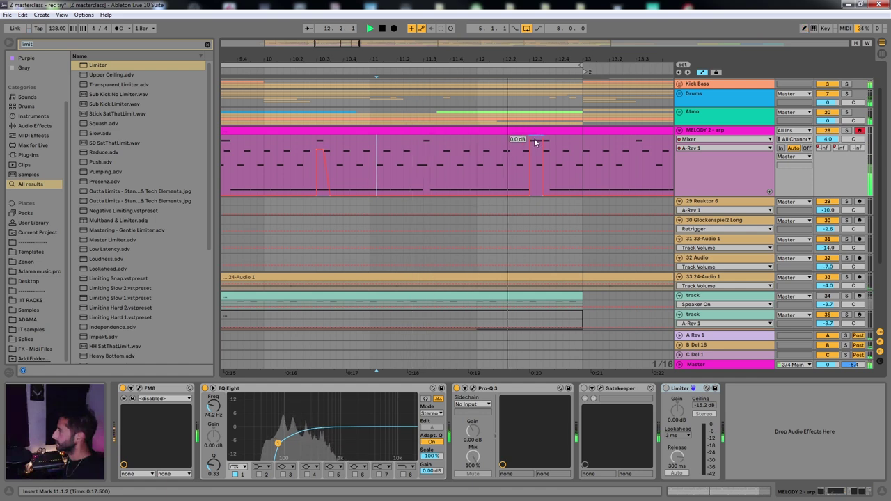
pyautogui.moveTo(535, 142); pyautogui.dragTo(537, 157)
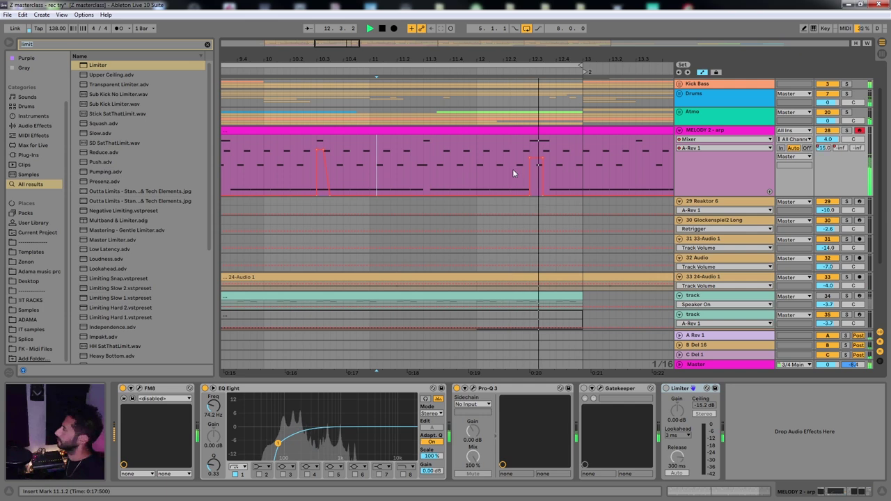
# Duplicate the A-Rev 1 send automation of bars 5 to 12 onto bars 13 to 20.
pyautogui.press('-')
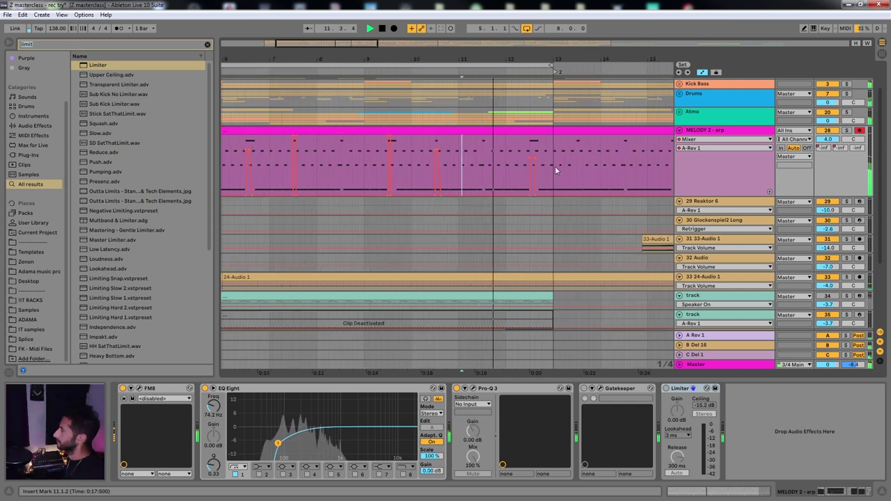
pyautogui.click(555, 169)
pyautogui.press('-')
pyautogui.press('-')
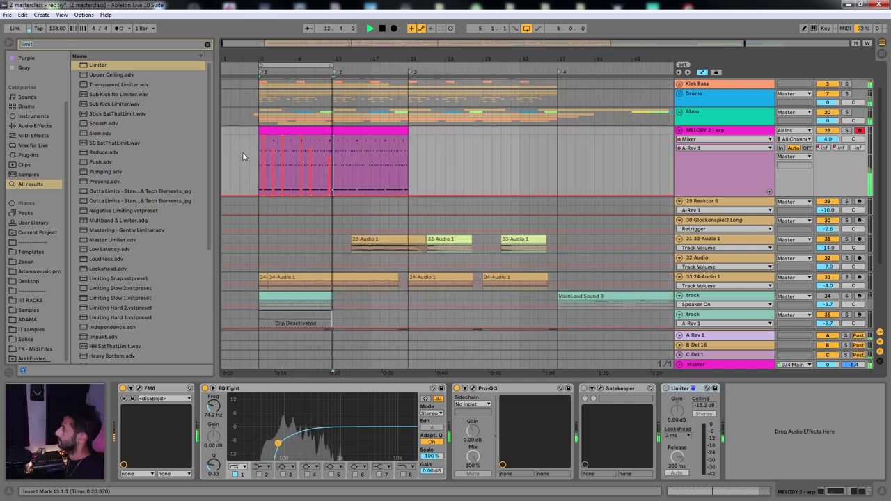
pyautogui.press('+')
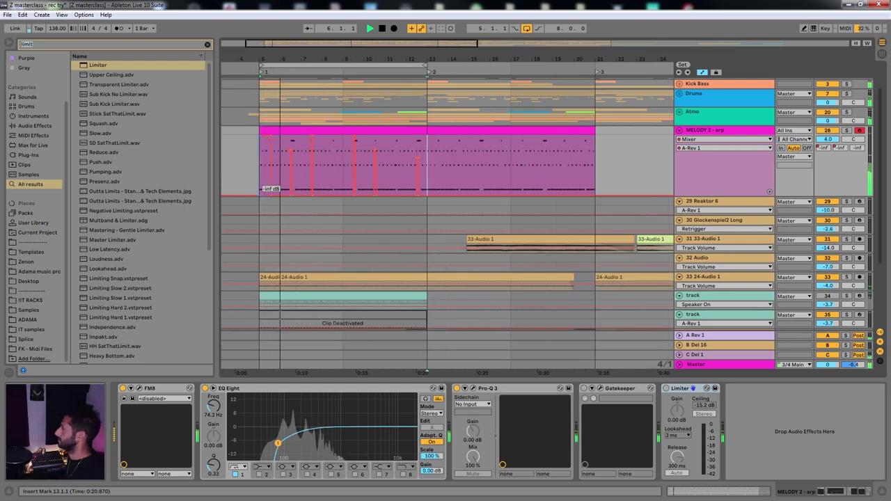
pyautogui.click(412, 159)
pyautogui.hotkey('ctrl', 'd')
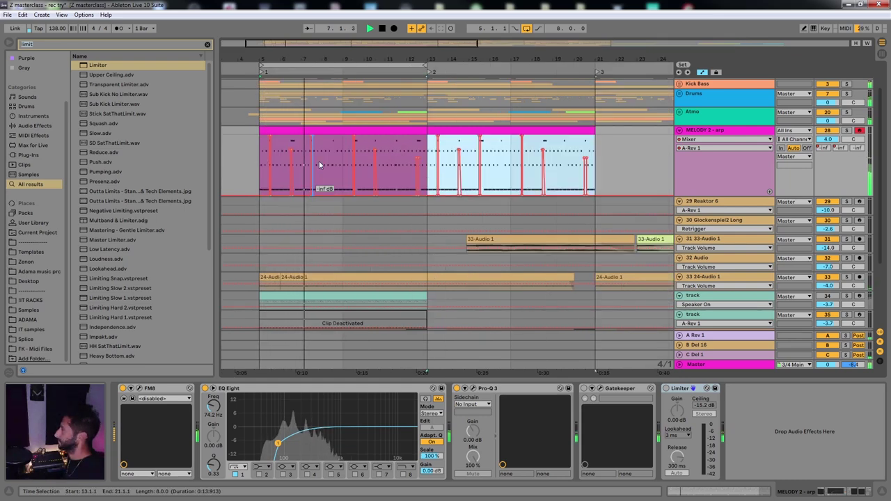
# Show the soloed arp's C-Del 1 send automation and create a rising ramp from -inf dB over the first beat of bar 5.
pyautogui.click(841, 147)
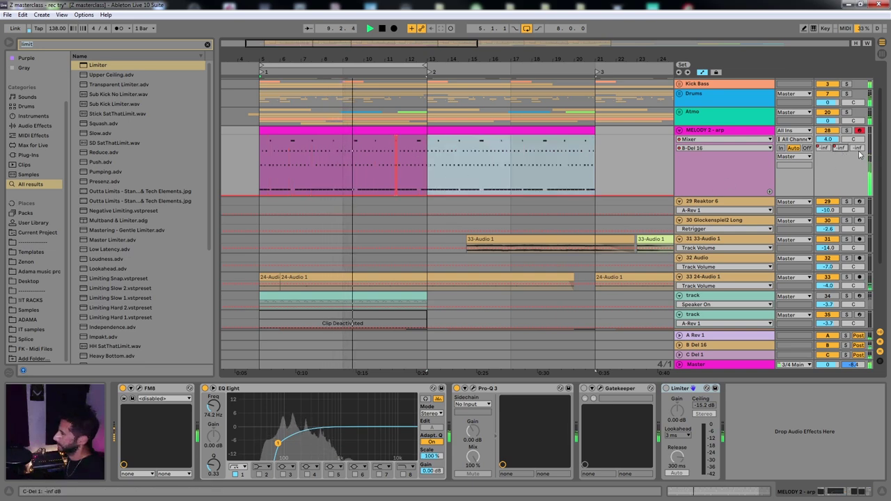
pyautogui.click(857, 148)
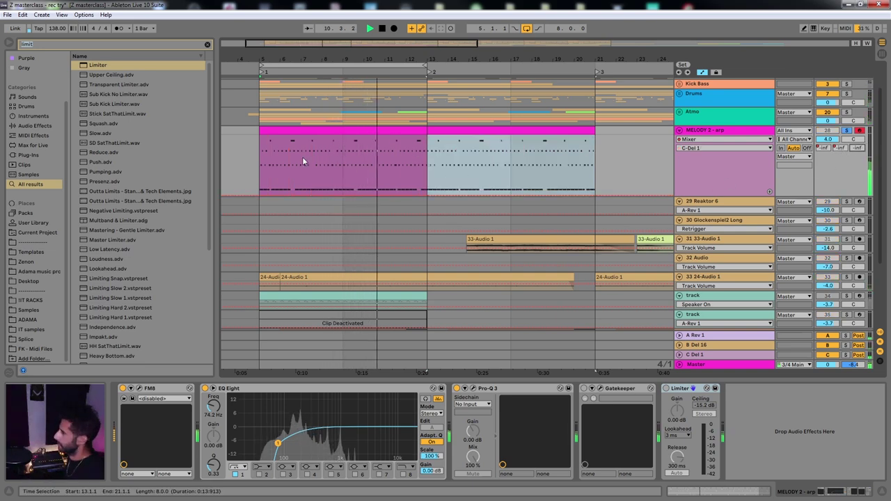
pyautogui.press('s')
pyautogui.scroll(5, 265, 162)
pyautogui.moveTo(265, 162); pyautogui.dragTo(341, 180)
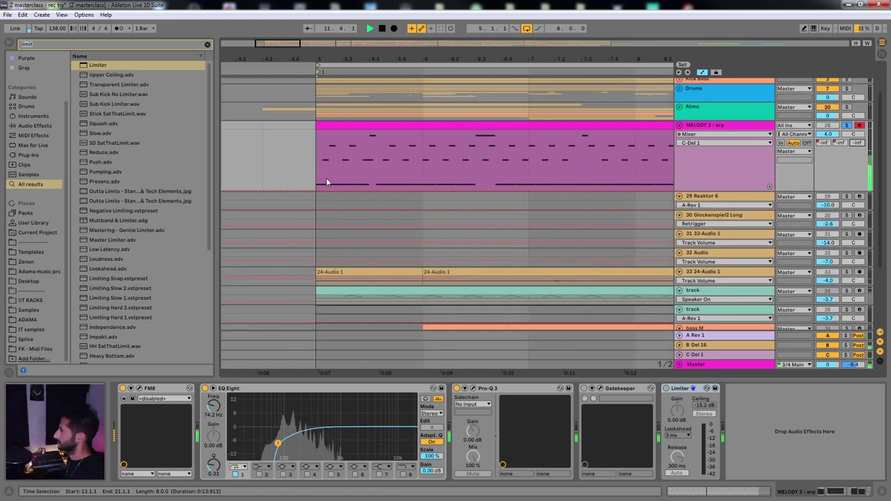
pyautogui.click(316, 181)
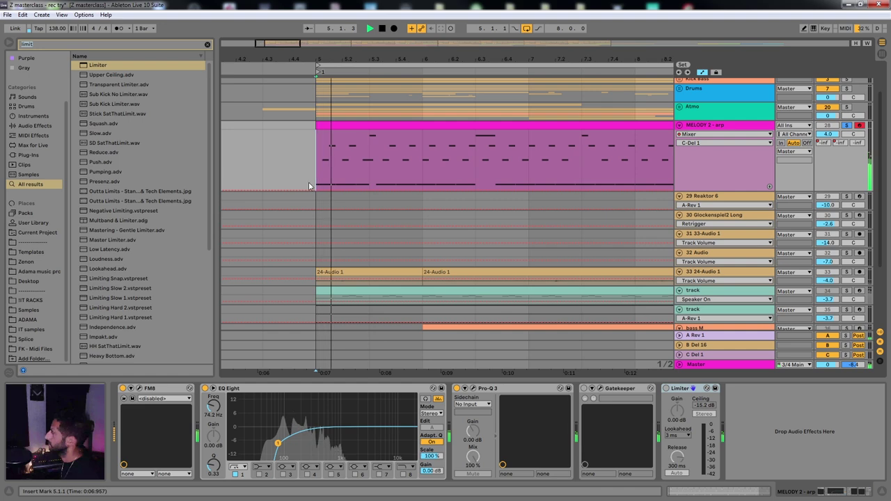
pyautogui.moveTo(315, 182); pyautogui.dragTo(327, 174)
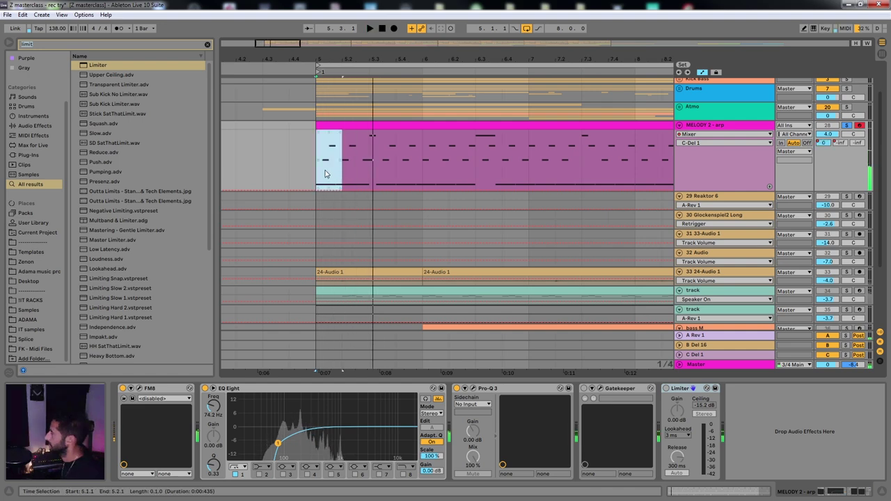
pyautogui.scroll(2, 324, 174)
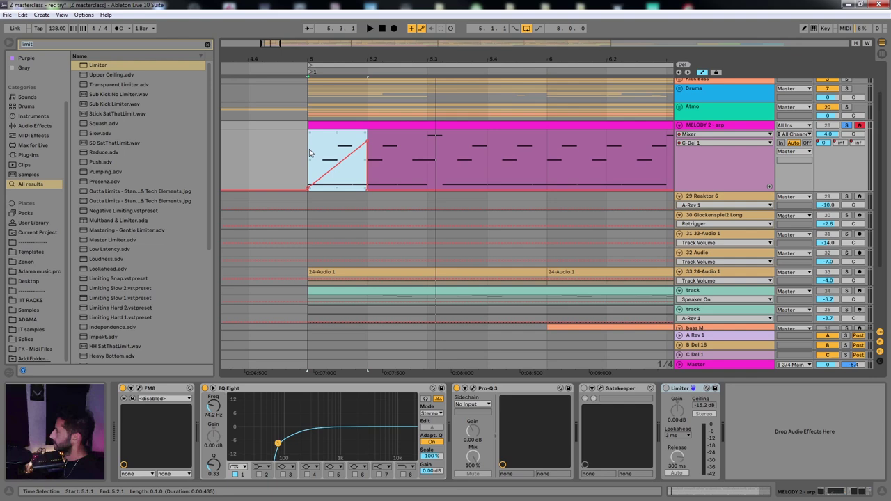
# Extend the C-Del 1 send ramp into a rise and fall across the first two beats of bar 5 and audition it.
pyautogui.hotkey('ctrl', 'd')
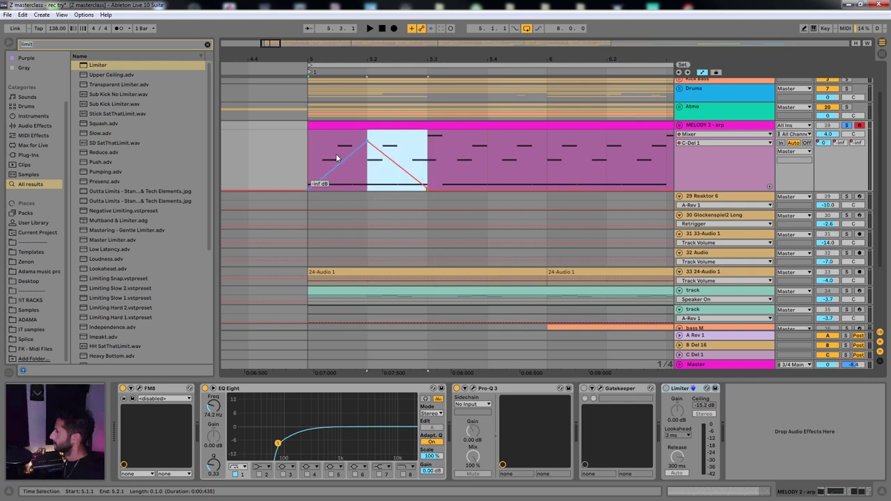
pyautogui.click(312, 146)
pyautogui.press('space')
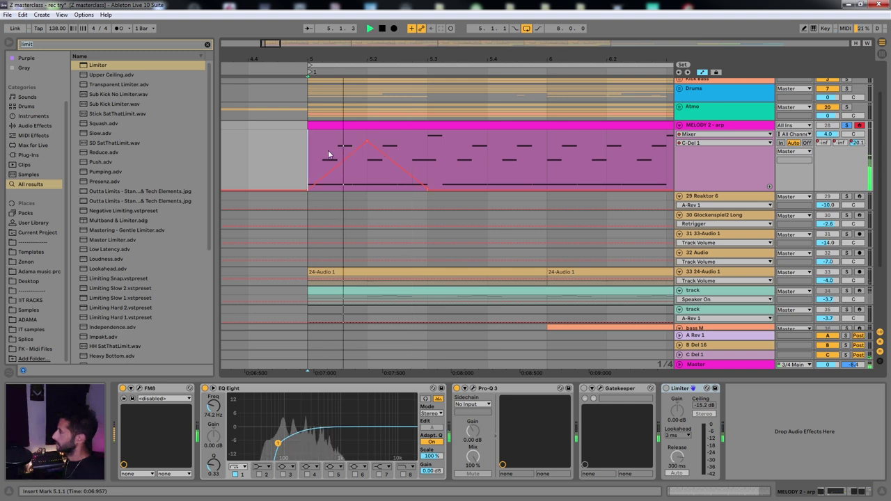
# Duplicate the two-beat C-Del 1 triangle onto beats 3 and 4 of bar 5 and play from bar 5.
pyautogui.moveTo(312, 148); pyautogui.dragTo(422, 155)
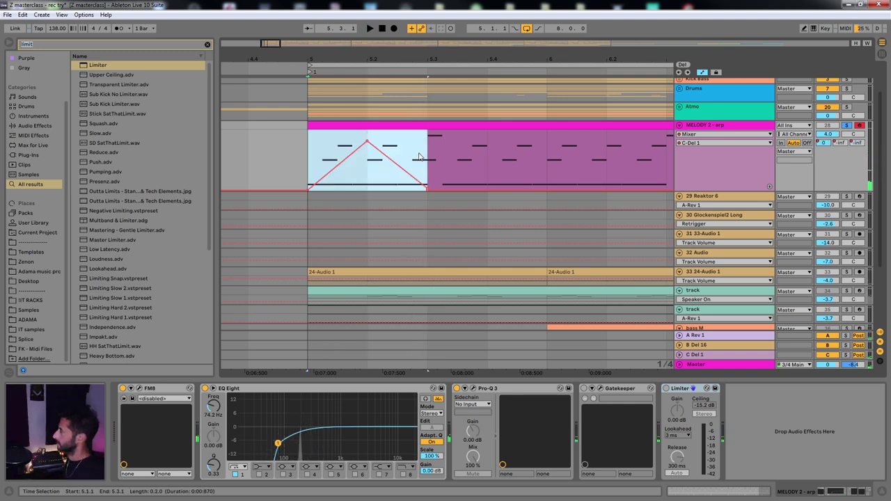
pyautogui.hotkey('ctrl', 'd')
pyautogui.click(303, 163)
pyautogui.press('space')
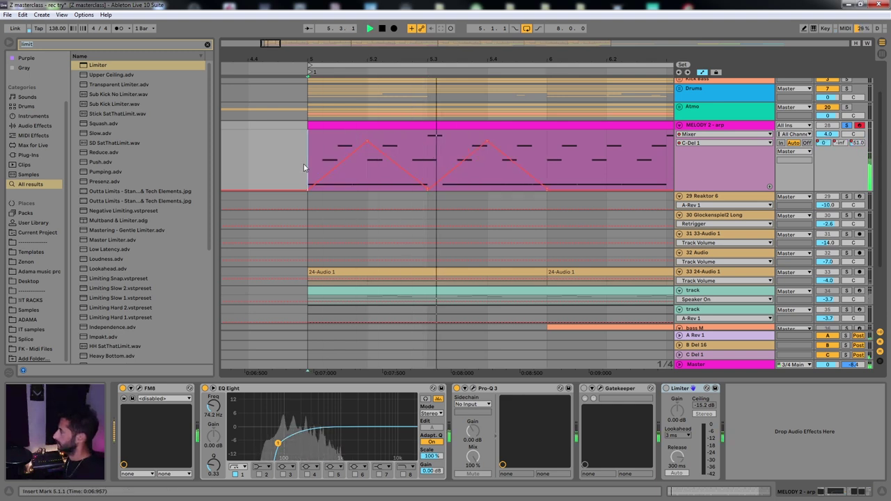
# Lower the second C-Del 1 peak of bar 5 and repeat the bar's two-peak shape through bar 12.
pyautogui.moveTo(487, 142); pyautogui.dragTo(330, 153)
pyautogui.click(491, 153)
pyautogui.scroll(-4, 332, 154)
pyautogui.hotkey('ctrl', 'd')
pyautogui.hotkey('ctrl', 'd')
pyautogui.hotkey('ctrl', 'd')
pyautogui.hotkey('ctrl', 'd')
pyautogui.hotkey('ctrl', 'd')
pyautogui.scroll(-2, 373, 153)
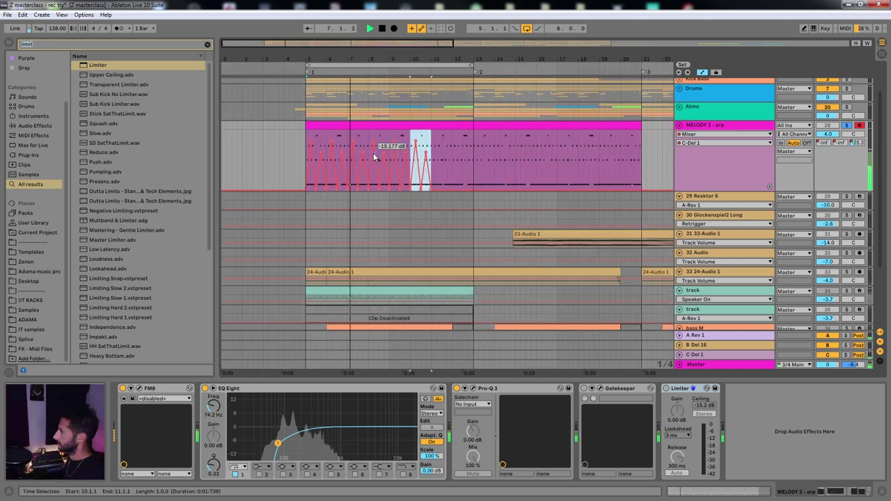
pyautogui.hotkey('ctrl', 'd')
pyautogui.hotkey('ctrl', 'd')
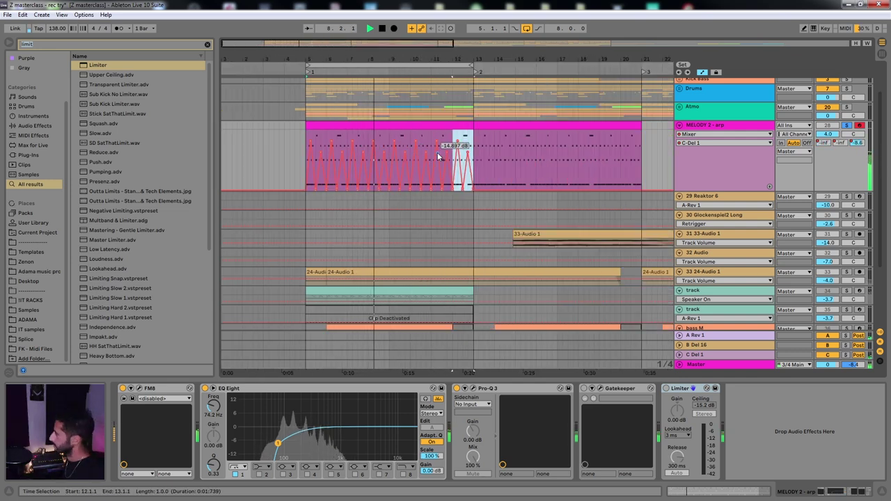
# Duplicate the C-Del 1 send automation of bars 5 to 12 onto bars 13 to 20, audition it, and hide the automation.
pyautogui.keyDown('shift'); pyautogui.click(310, 142); pyautogui.keyUp('shift')
pyautogui.hotkey('ctrl', 'd')
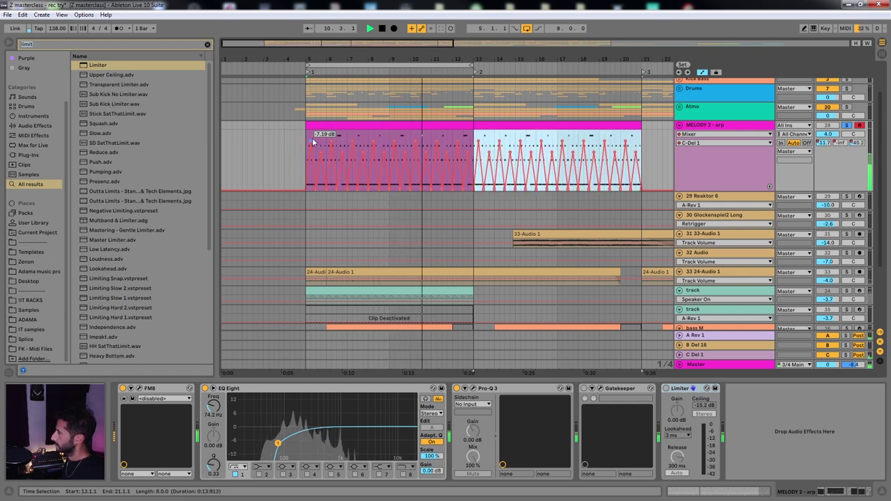
pyautogui.press('space')
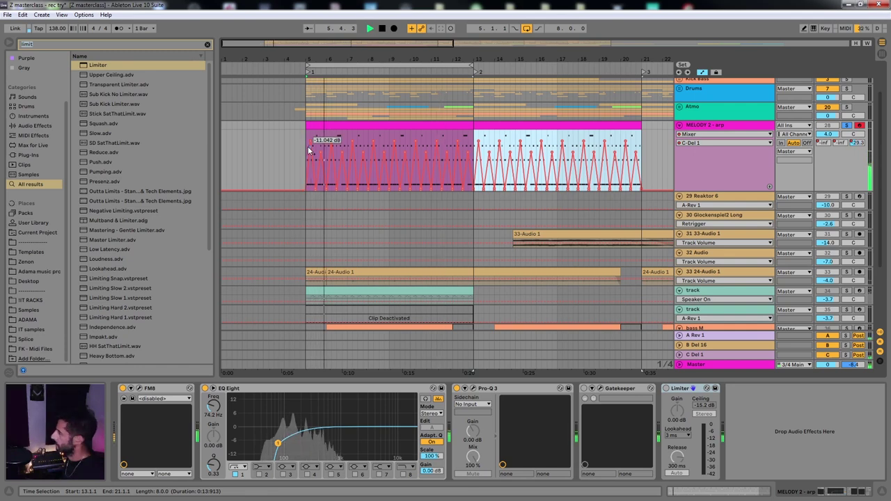
pyautogui.press('a')
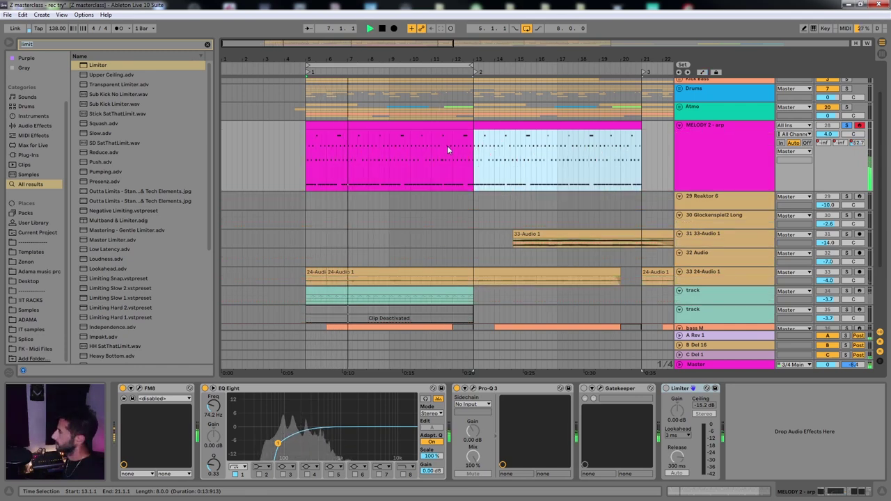
# Search the browser for "filter", add Auto Filter to the end of the arp's device chain, and switch it off.
pyautogui.scroll(3, 447, 147)
pyautogui.hotkey('ctrl', 'f')
pyautogui.press('BackSpace')
pyautogui.write('filter')
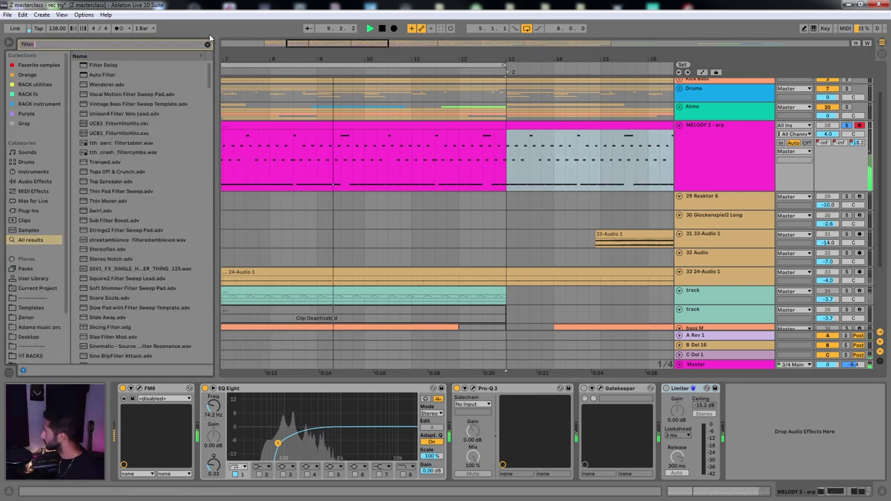
pyautogui.doubleClick(103, 74)
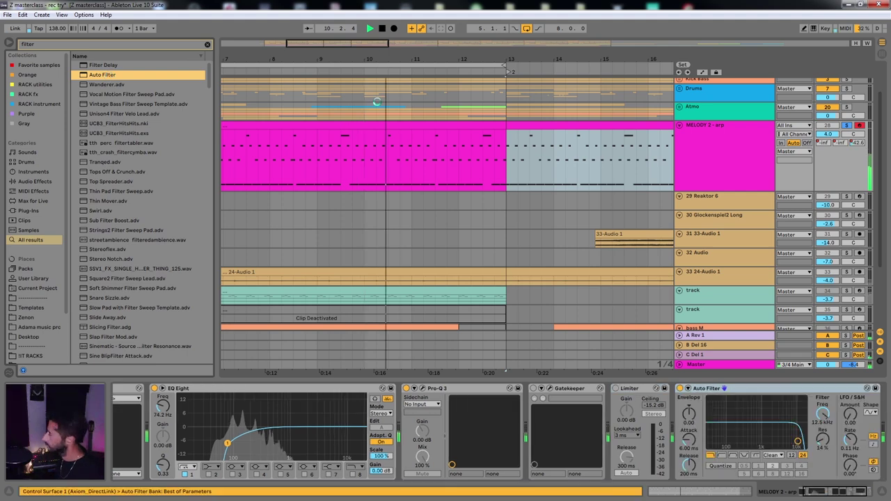
pyautogui.click(699, 388)
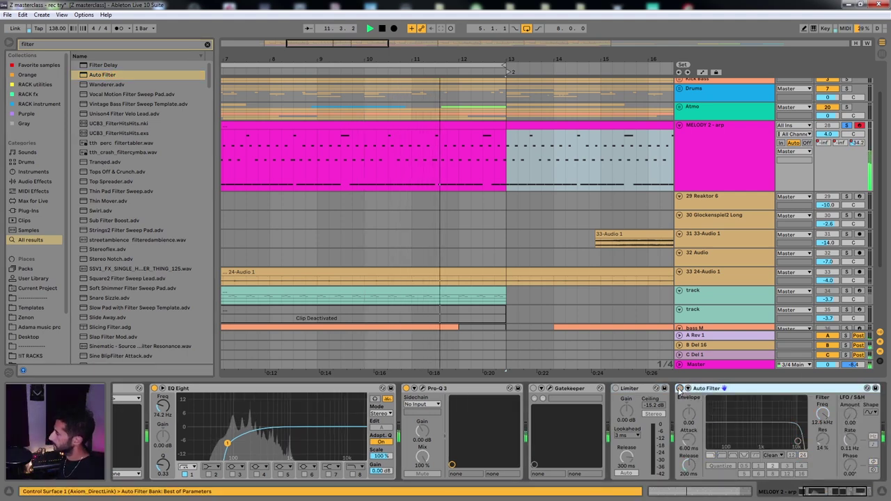
# Show the arp's Auto Filter Device On automation and draw it as on for bar 12 only.
pyautogui.press('a')
pyautogui.scroll(3, 472, 138)
pyautogui.press('b')
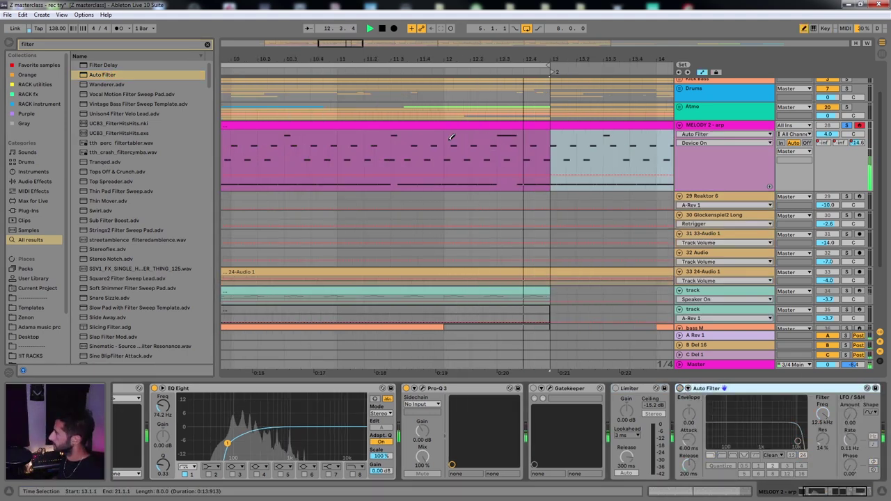
pyautogui.moveTo(458, 137); pyautogui.dragTo(511, 112)
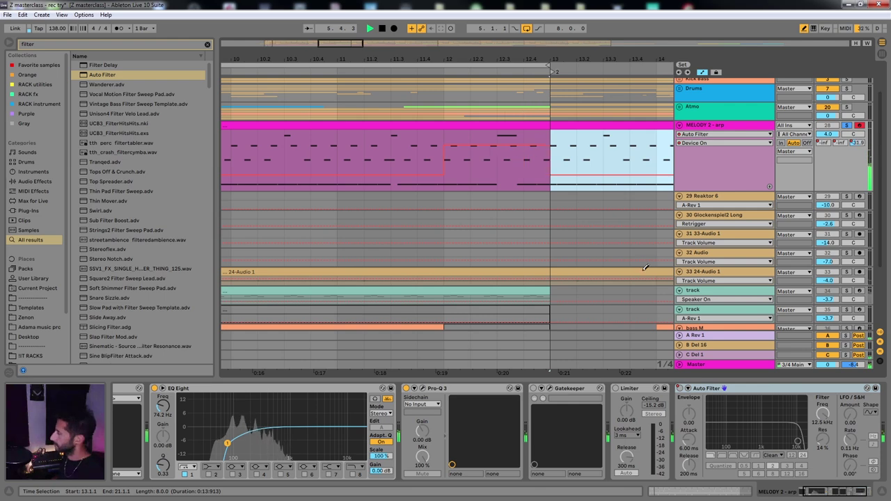
# Set the Auto Filter resonance to 0% and automate its Frequency falling from 19.9 kHz at bar 12 to 458 Hz at bar 13.
pyautogui.moveTo(824, 438); pyautogui.dragTo(823, 456)
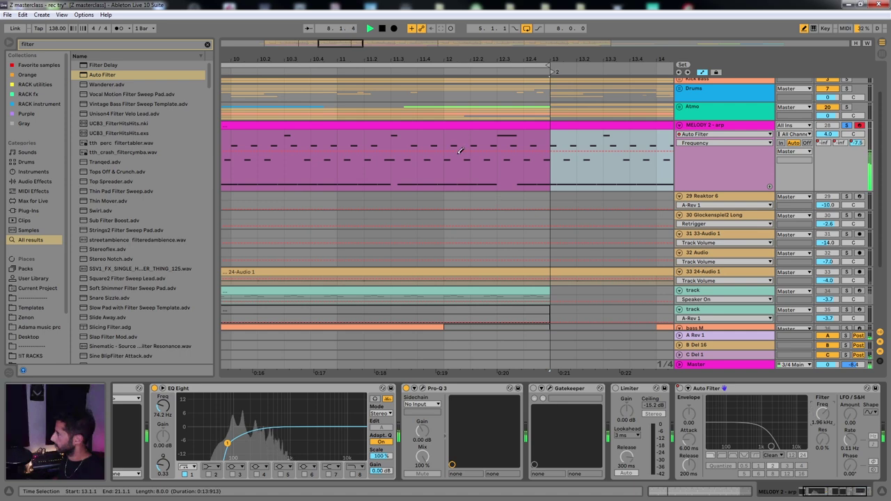
pyautogui.moveTo(448, 154); pyautogui.dragTo(447, 174)
pyautogui.moveTo(524, 175); pyautogui.dragTo(549, 130)
pyautogui.moveTo(447, 169)
pyautogui.moveTo(446, 171); pyautogui.dragTo(444, 130)
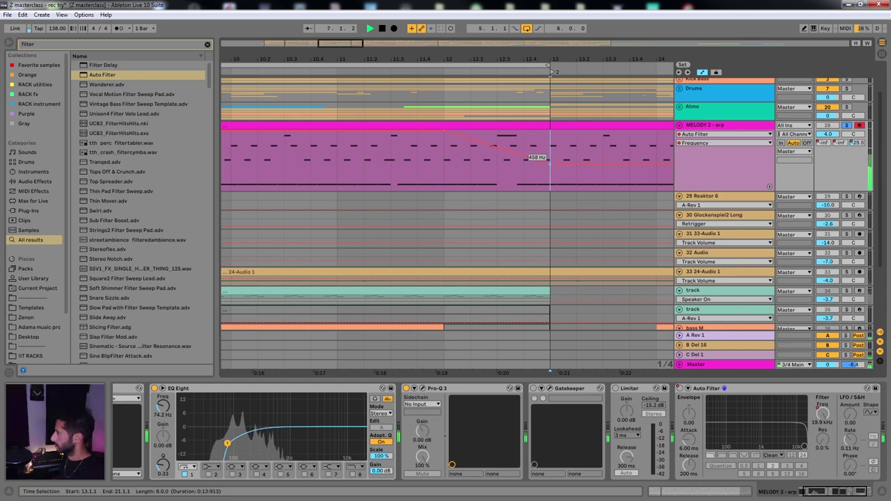
pyautogui.click(417, 185)
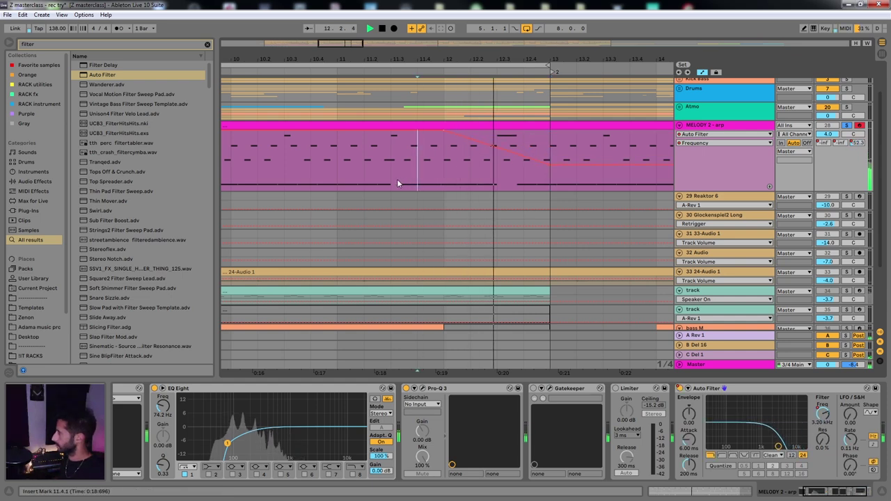
# Reshape the Auto Filter Frequency sweep to dip just past 12.3 and rise back to 19.9 kHz by bar 13, and audition it.
pyautogui.moveTo(547, 163); pyautogui.dragTo(542, 182)
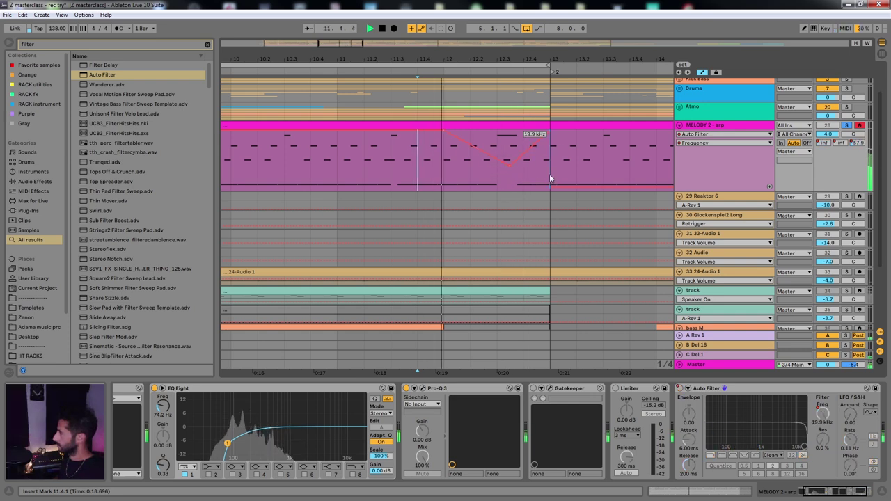
pyautogui.press('space')
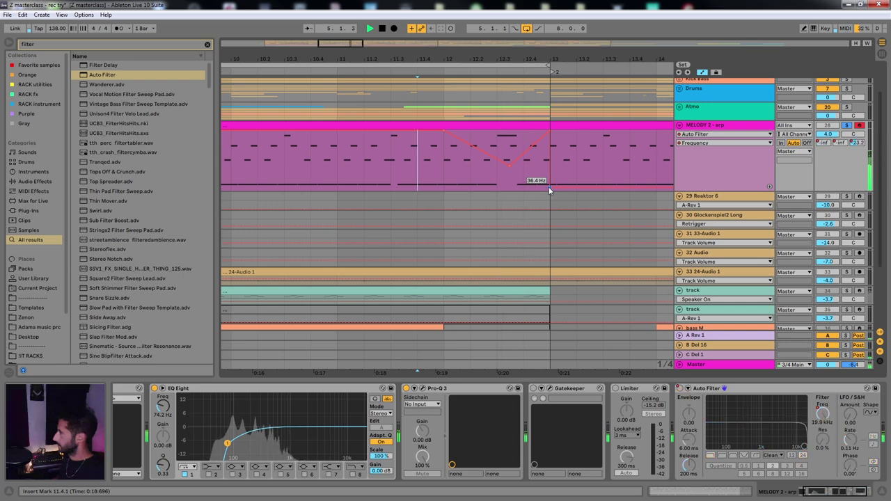
pyautogui.press('space')
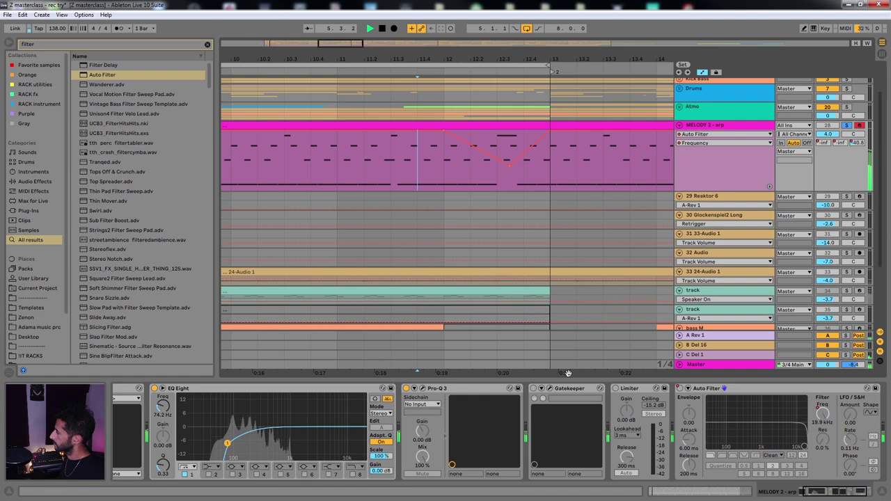
# Switch on Gatekeeper on the arp track, open its editor briefly, and close it again.
pyautogui.click(533, 389)
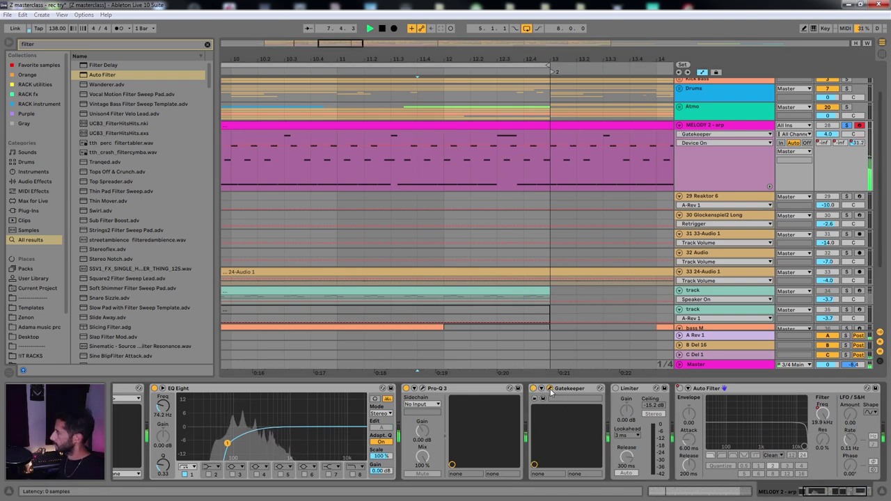
pyautogui.click(551, 391)
pyautogui.moveTo(630, 217); pyautogui.dragTo(653, 96)
pyautogui.click(742, 92)
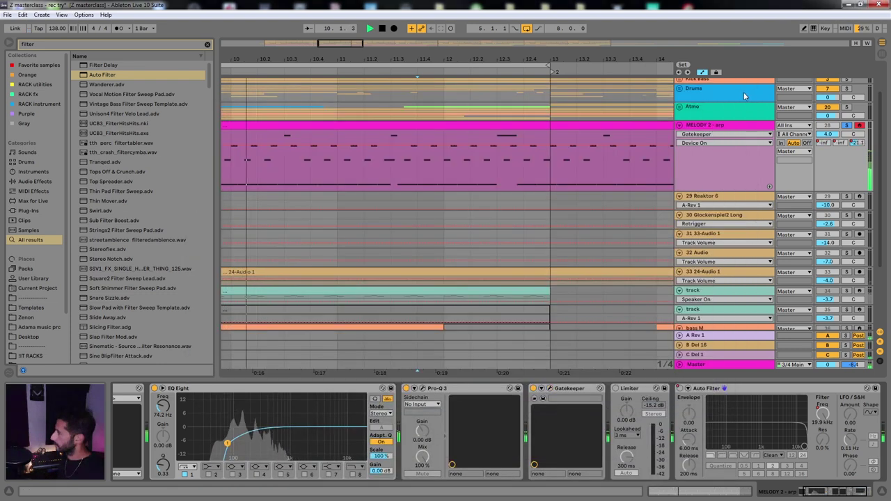
# Delete the Limiter from the arp track and collapse the Auto Filter, Gatekeeper and Pro-Q 3 devices.
pyautogui.click(628, 388)
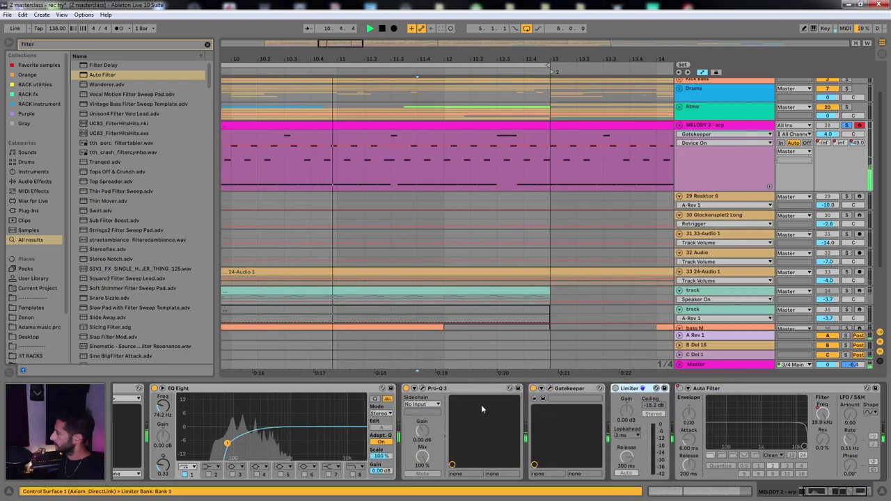
pyautogui.press('Delete')
pyautogui.doubleClick(641, 388)
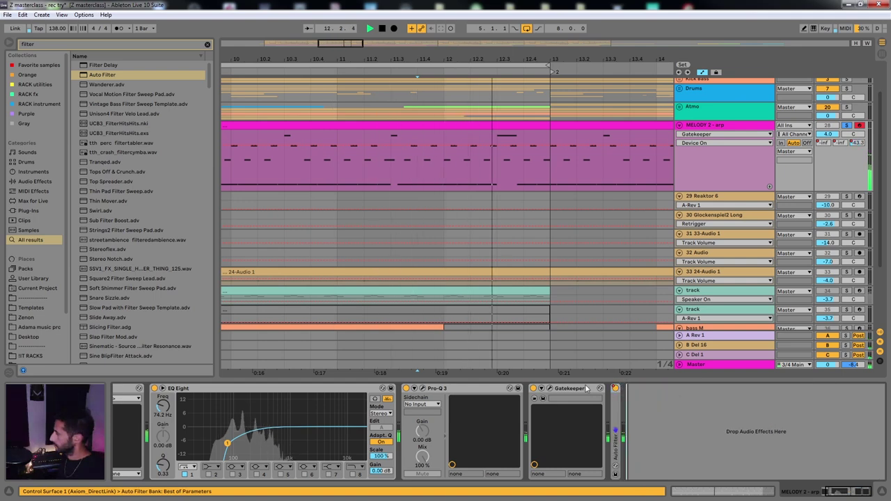
pyautogui.doubleClick(585, 388)
pyautogui.doubleClick(465, 387)
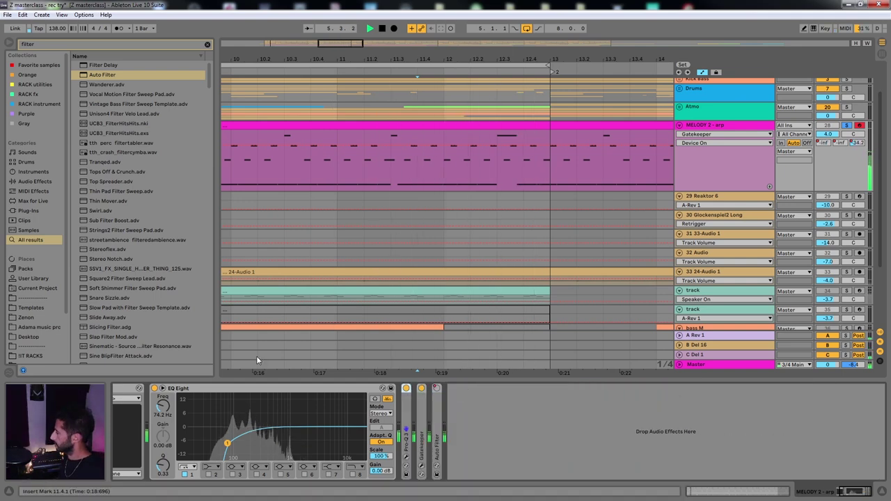
# Expand Gatekeeper on the arp track and examine its Pre Duck envelope in the editor during playback.
pyautogui.click(310, 197)
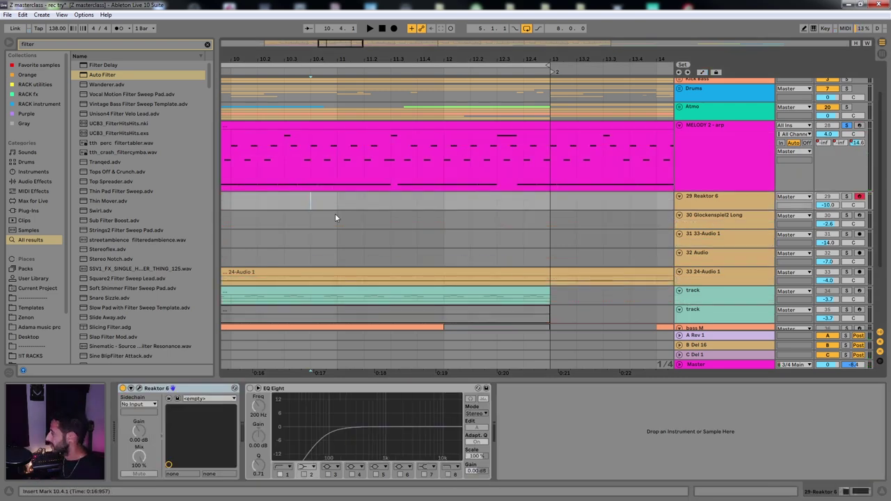
pyautogui.click(513, 183)
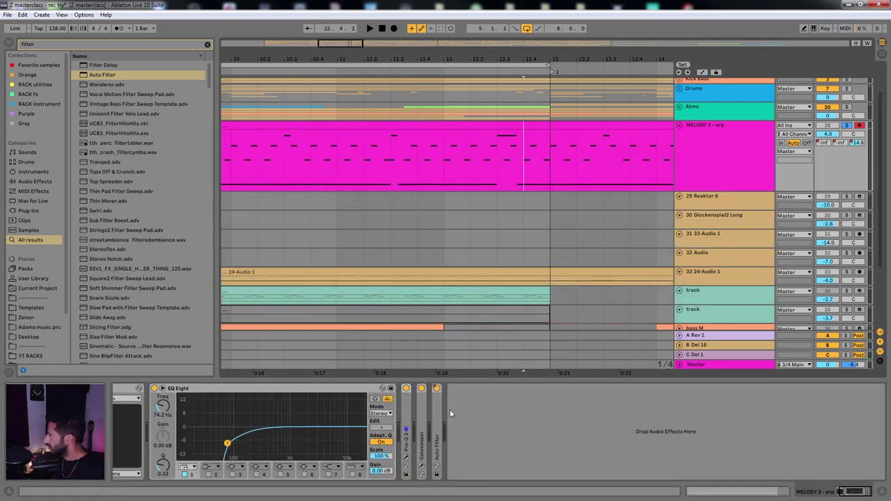
pyautogui.doubleClick(422, 428)
pyautogui.click(438, 388)
pyautogui.press('space')
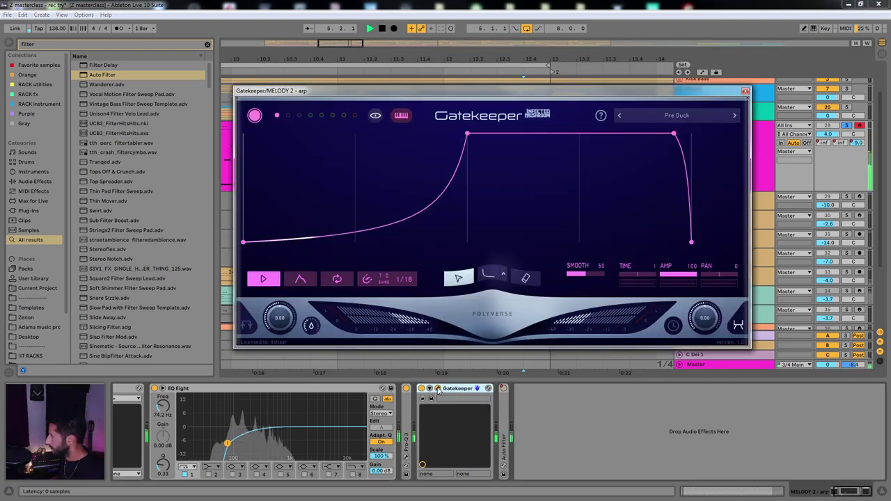
pyautogui.moveTo(312, 330)
pyautogui.moveTo(312, 329)
pyautogui.mouseDown()
pyautogui.moveTo(339, 263)
pyautogui.moveTo(317, 319)
pyautogui.mouseUp()
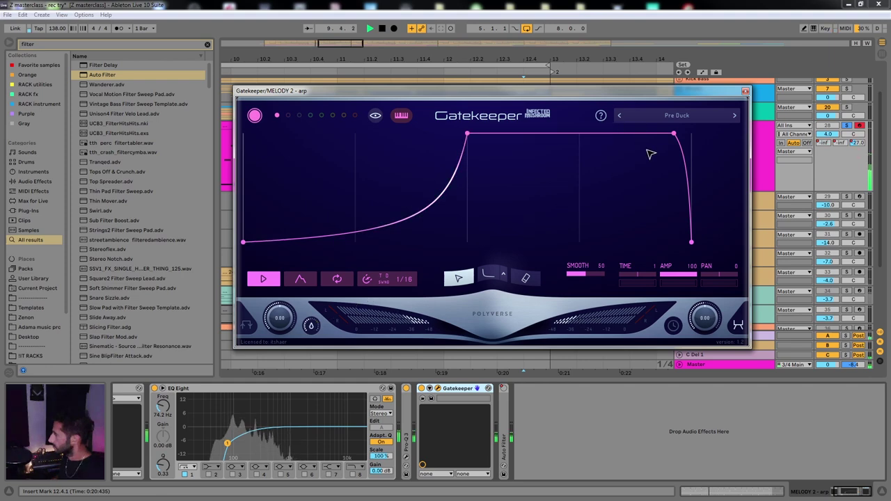
pyautogui.click(744, 90)
# Fit all tracks in view and audition the arp from bar 5, soloing Grand Piano, Kick Bass and Drums alongside it in turn.
pyautogui.press('-')
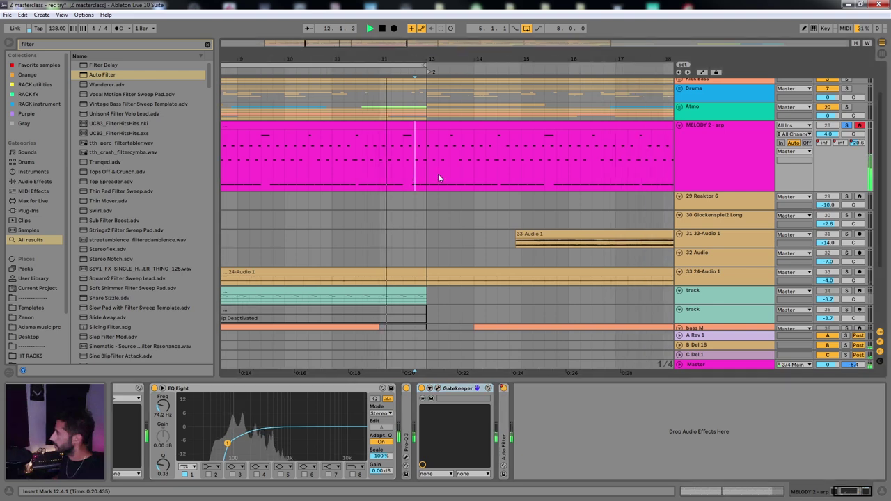
pyautogui.hscroll(-5, 442, 183)
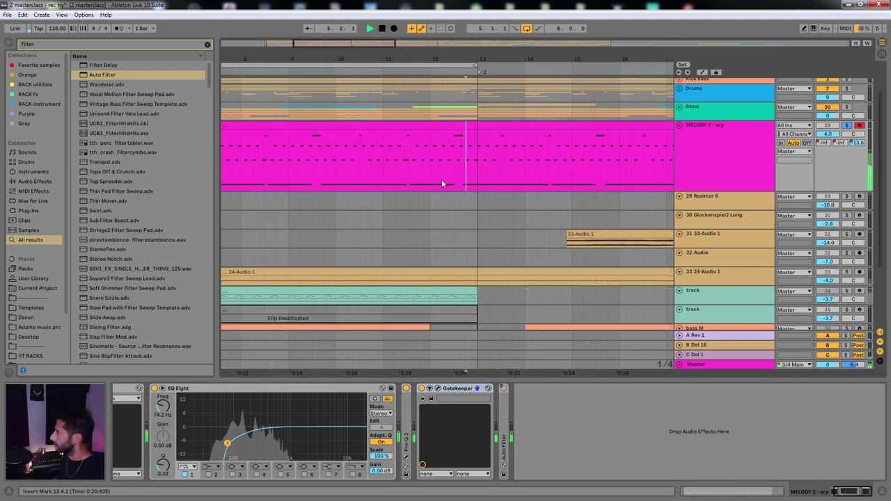
pyautogui.press('h')
pyautogui.press('space')
pyautogui.moveTo(358, 158); pyautogui.dragTo(422, 202)
pyautogui.click(684, 176)
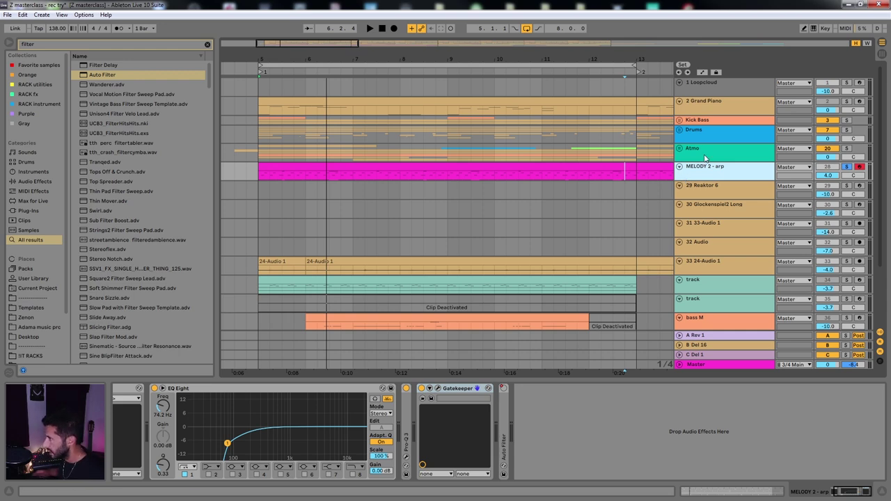
pyautogui.click(846, 102)
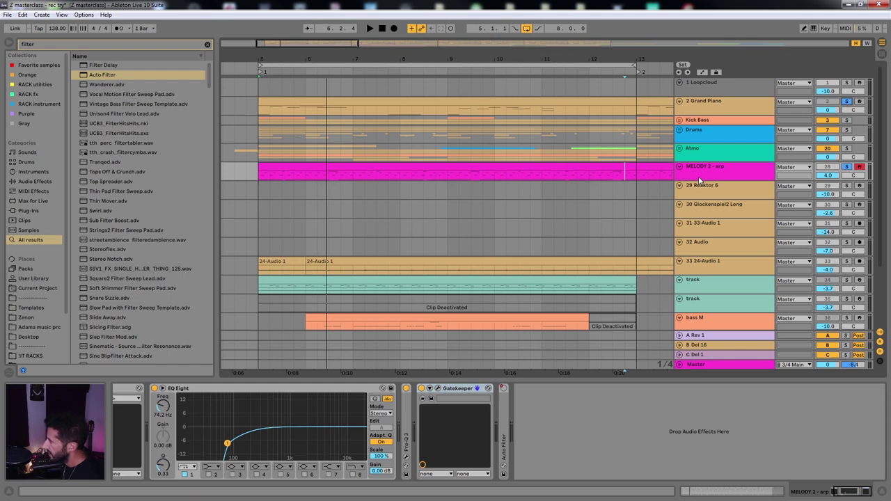
pyautogui.press('space')
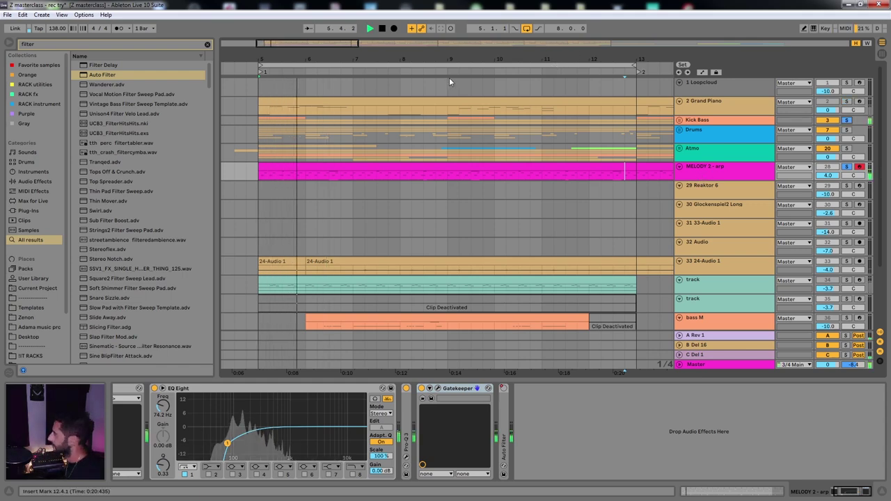
pyautogui.click(846, 120)
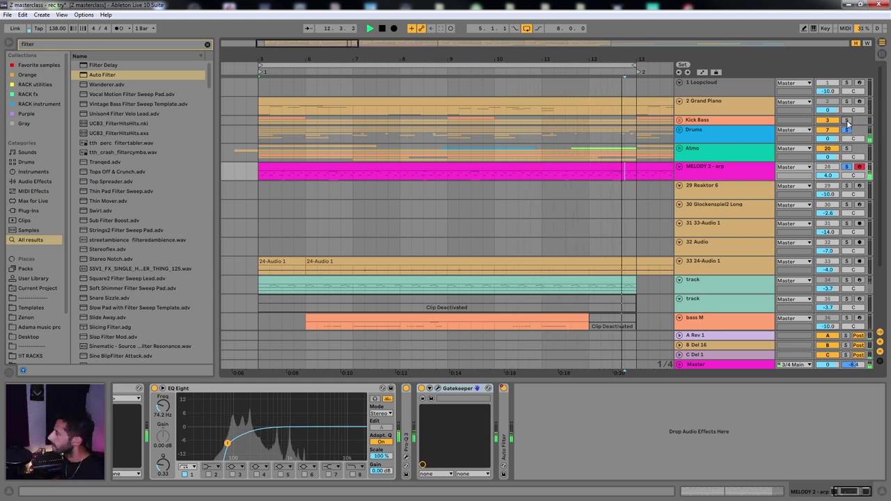
# Raise the MELODY 2 - arp track's volume to 6.0 dB and duplicate its 16-bar clip so it continues from bar 21 to bar 37.
pyautogui.press('x')
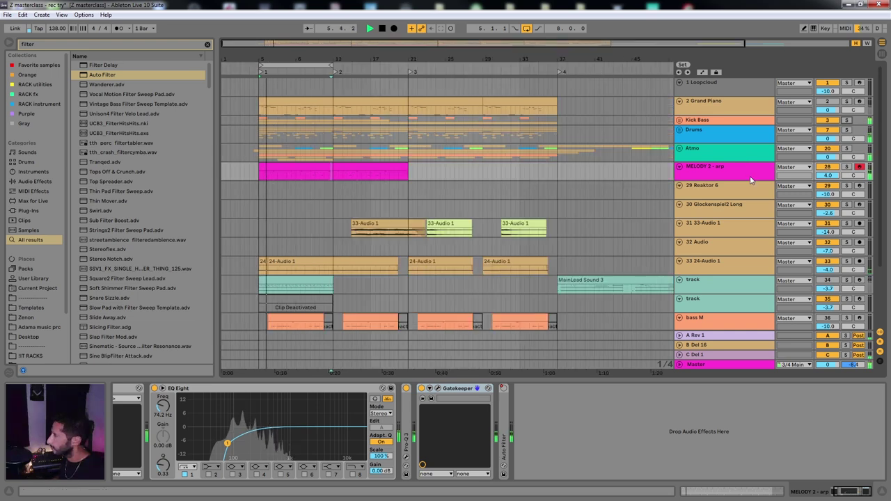
pyautogui.moveTo(823, 179); pyautogui.dragTo(822, 176)
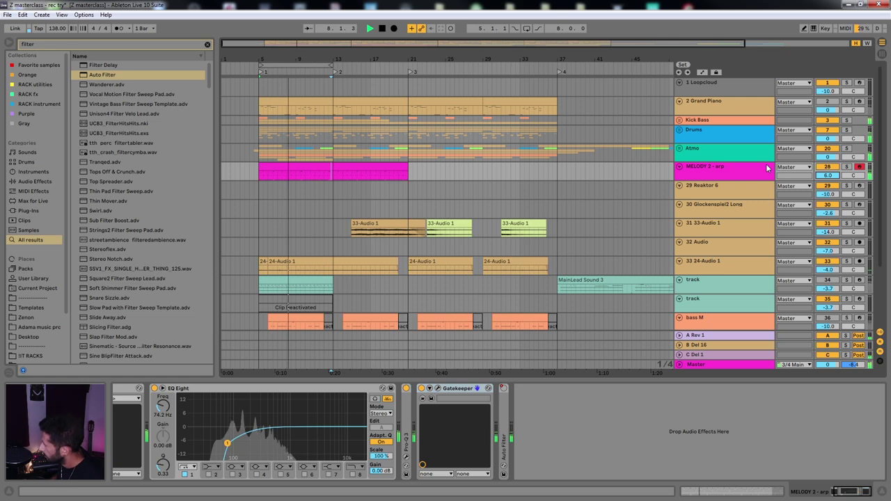
pyautogui.click(380, 165)
pyautogui.hotkey('ctrl', 'd')
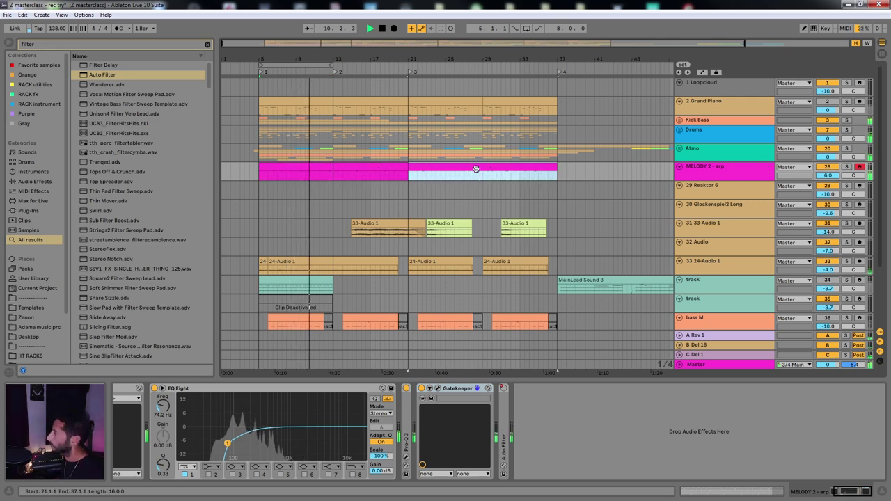
# Enlarge the arp track and listen to the extended arp in the arrangement.
pyautogui.scroll(1, 387, 177)
pyautogui.scroll(2, 279, 185)
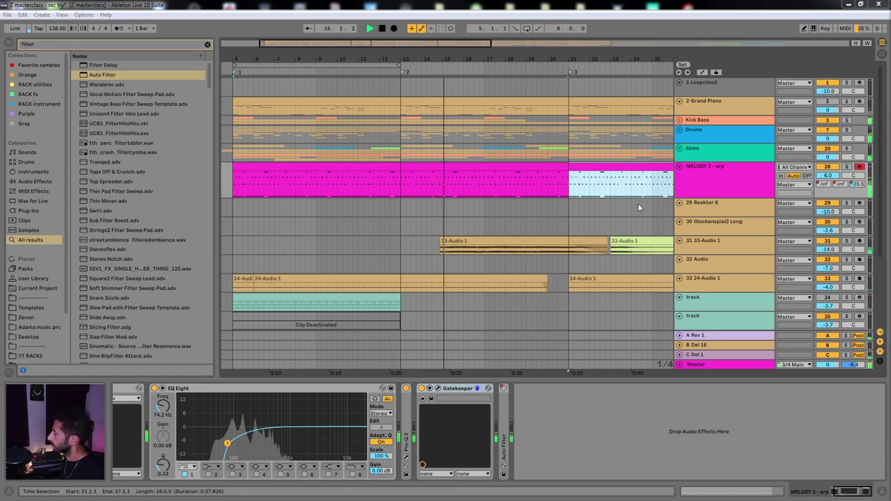
pyautogui.click(541, 187)
pyautogui.press('-')
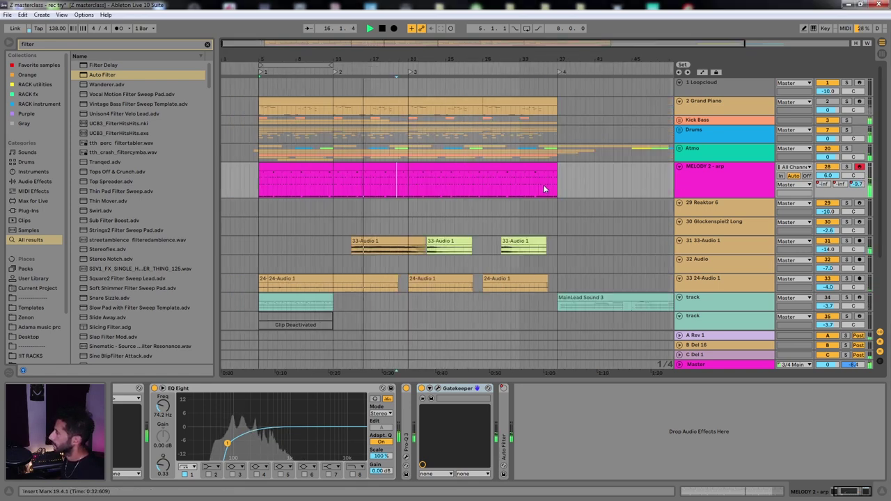
pyautogui.press('+')
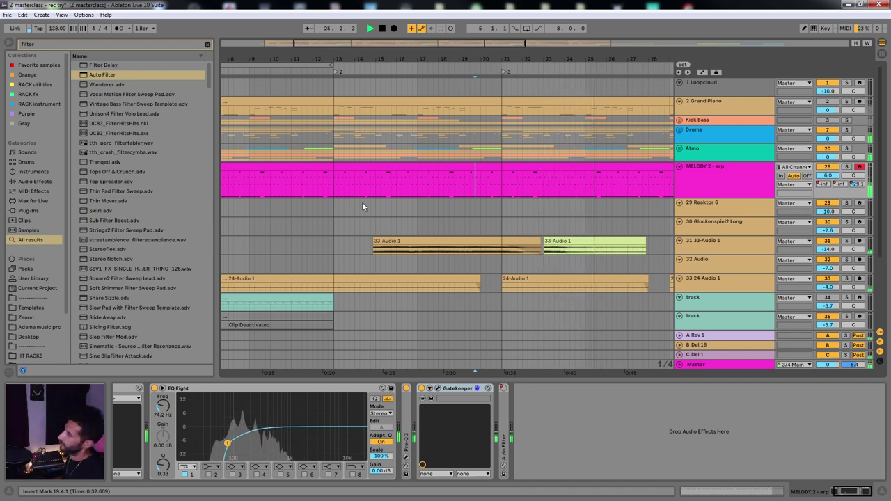
pyautogui.press('space')
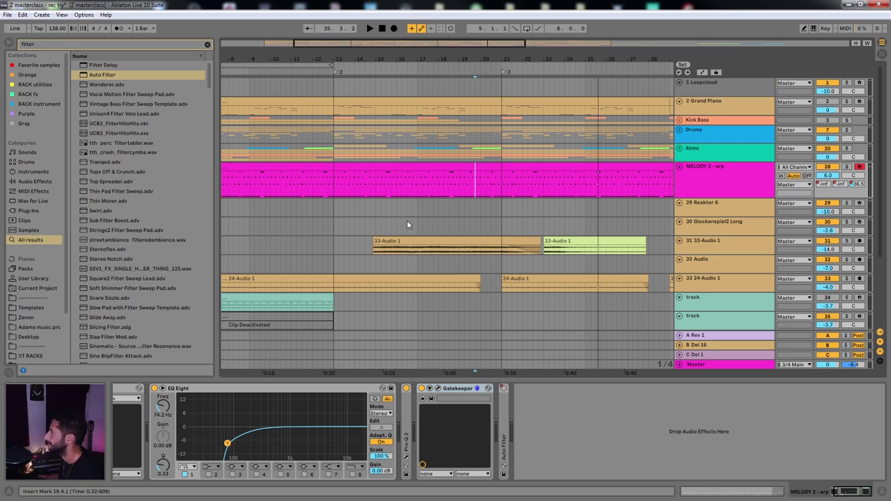
pyautogui.press('space')
pyautogui.doubleClick(318, 171)
pyautogui.moveTo(747, 449); pyautogui.dragTo(747, 432)
pyautogui.hotkey('ctrl', 'z')
# Freeze the MELODY 2 - arp track and copy its frozen clips as audio onto a new track directly below it.
pyautogui.moveTo(716, 242); pyautogui.dragTo(717, 245)
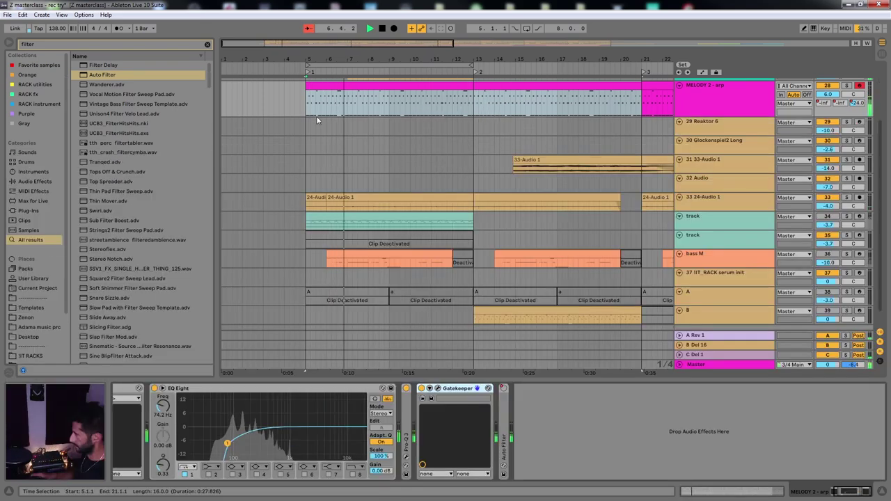
pyautogui.rightClick(711, 92)
pyautogui.click(732, 156)
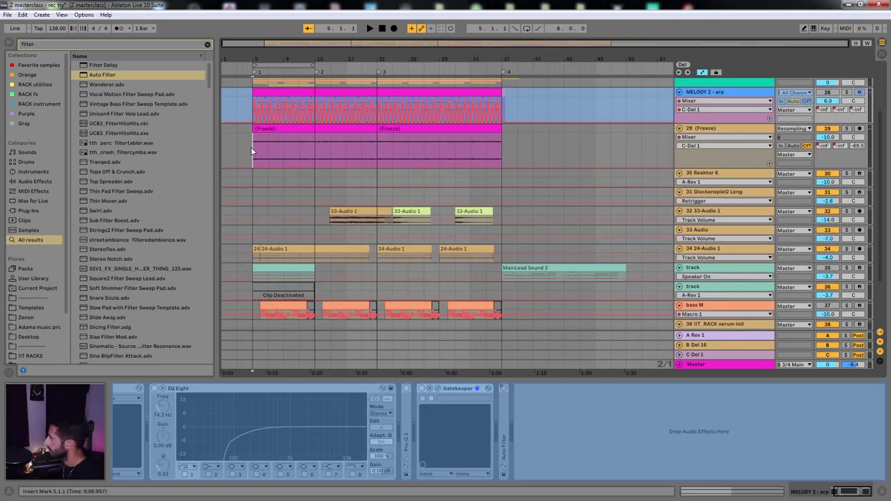
# Play the bounced arp from bar 5 and adjust the gain of the bell band around 467 Hz in its Pro-Q 3.
pyautogui.click(250, 147)
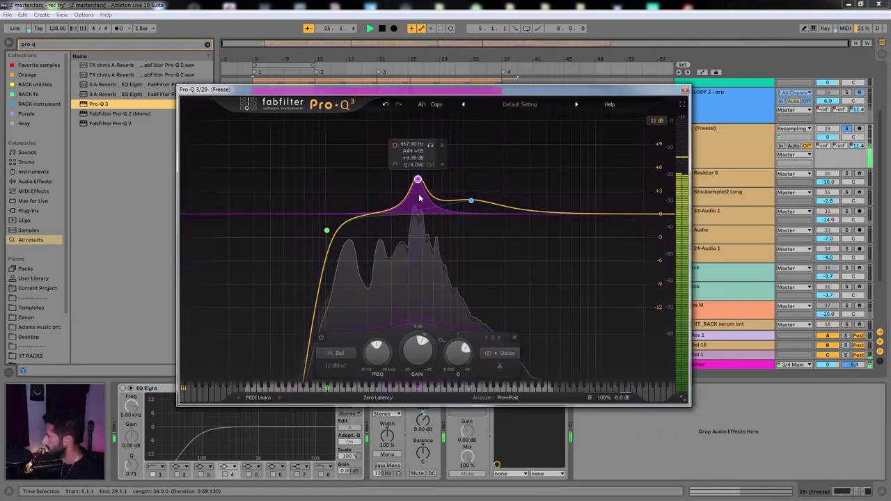
pyautogui.moveTo(416, 334); pyautogui.dragTo(416, 343)
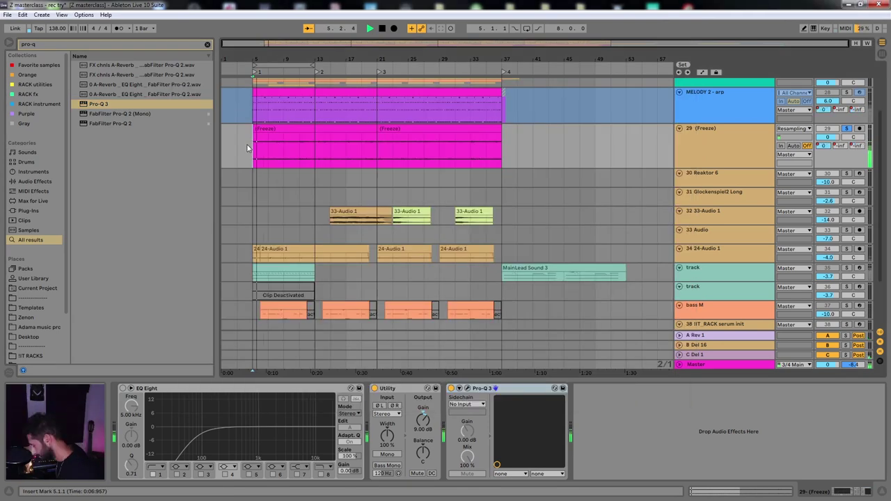
pyautogui.click(258, 160)
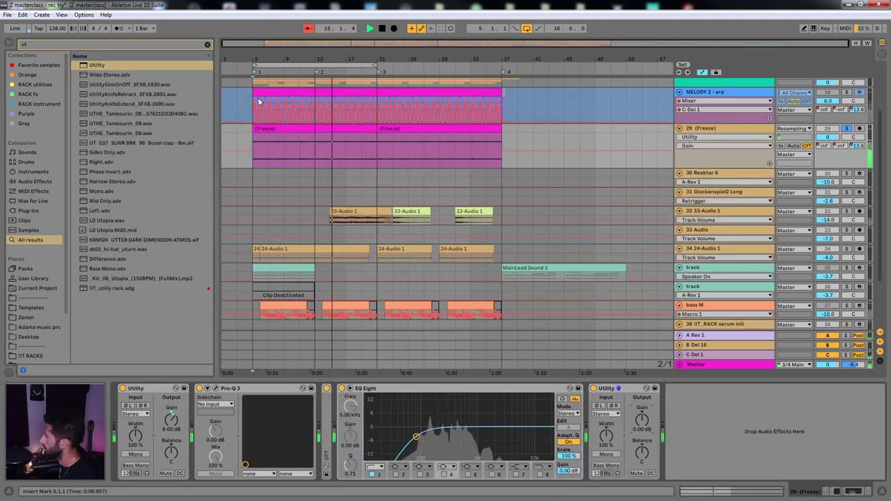
# Draw a short rising Utility gain ramp at the start of bar 5 on the (Freeze) track and repeat it along the bar.
pyautogui.scroll(10, 264, 157)
pyautogui.moveTo(388, 209); pyautogui.dragTo(437, 208)
pyautogui.hotkey('ctrl', '1')
pyautogui.moveTo(391, 136); pyautogui.dragTo(513, 211)
pyautogui.hotkey('ctrl', 'd')
pyautogui.hotkey('ctrl', 'd')
pyautogui.hotkey('ctrl', 'd')
pyautogui.hotkey('ctrl', 'd')
# Remove one ramp from the middle of bar 5's gain pattern, complete the rest of the bar, and loop that bar for playback.
pyautogui.press('space')
pyautogui.press('Delete')
pyautogui.click(452, 171)
pyautogui.hotkey('ctrl', 'd')
pyautogui.moveTo(584, 170); pyautogui.dragTo(391, 165)
pyautogui.hotkey('ctrl', 'l')
pyautogui.press('space')
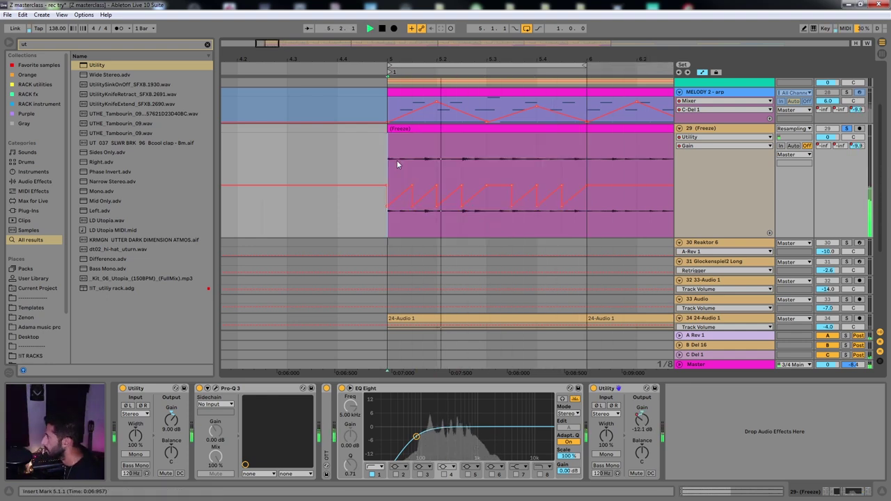
# Adjust the depth and curve of the first Utility gain ramps in bar 5 and paste the reshaped ramp along the bar.
pyautogui.moveTo(487, 235); pyautogui.dragTo(486, 209)
pyautogui.moveTo(388, 192); pyautogui.dragTo(388, 201)
pyautogui.moveTo(412, 192); pyautogui.dragTo(412, 200)
pyautogui.moveTo(437, 192); pyautogui.dragTo(437, 201)
pyautogui.moveTo(449, 193); pyautogui.dragTo(449, 187)
pyautogui.click(388, 170)
pyautogui.hotkey('ctrl', 'v')
pyautogui.hotkey('ctrl', 'v')
pyautogui.hotkey('ctrl', 'v')
pyautogui.hotkey('ctrl', 'v')
# Duplicate bar 5's gain automation pattern repeatedly along the (Freeze) clips and switch the playback loop off.
pyautogui.moveTo(586, 167); pyautogui.dragTo(389, 167)
pyautogui.hotkey('ctrl', 'd')
pyautogui.hotkey('ctrl', 'd')
pyautogui.hotkey('ctrl', 'd')
pyautogui.hotkey('ctrl', 'd')
pyautogui.hotkey('ctrl', 'd')
pyautogui.hotkey('ctrl', 'd')
pyautogui.hotkey('ctrl', 'd')
pyautogui.hotkey('ctrl', 'd')
pyautogui.hotkey('ctrl', 'd')
pyautogui.hotkey('ctrl', 'd')
pyautogui.hotkey('ctrl', 'd')
pyautogui.hotkey('ctrl', 'd')
pyautogui.hotkey('ctrl', 'd')
pyautogui.hotkey('ctrl', 'd')
pyautogui.hotkey('ctrl', 'd')
pyautogui.hotkey('ctrl', 'd')
pyautogui.hotkey('ctrl', 'd')
pyautogui.hotkey('ctrl', 'd')
pyautogui.hotkey('ctrl', 'd')
pyautogui.hotkey('ctrl', 'd')
pyautogui.scroll(-10, 356, 182)
pyautogui.scroll(8, 356, 182)
pyautogui.click(526, 29)
pyautogui.scroll(-3, 400, 187)
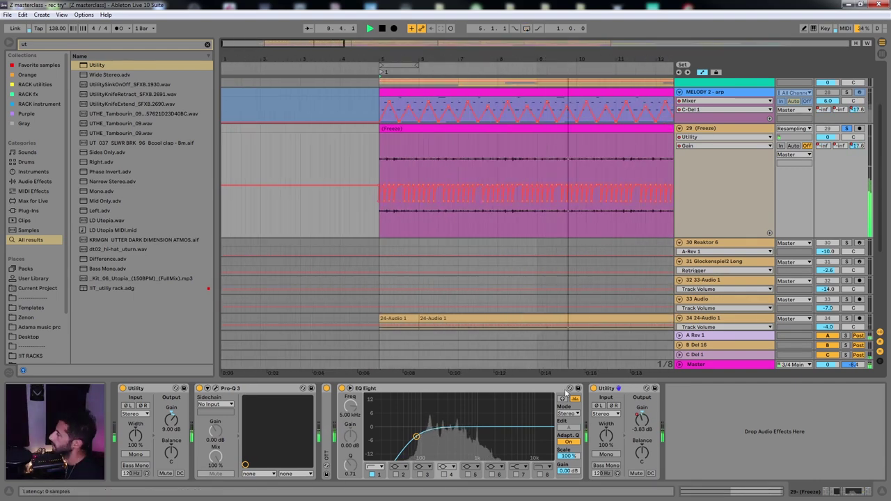
# Collapse the Utility device, hide the automation lanes, and load SerumFX_x64 at the end of the (Freeze) track's effects.
pyautogui.doubleClick(606, 388)
pyautogui.click(519, 199)
pyautogui.press('a')
pyautogui.scroll(-4, 519, 199)
pyautogui.hotkey('ctrl', 'f')
pyautogui.write('serumfx vs')
pyautogui.press('Return')
pyautogui.press('Return')
# Set SerumFX's distortion type to Downsample, lower the drive to about 21%, and adjust the distortion mix by ear.
pyautogui.click(395, 158)
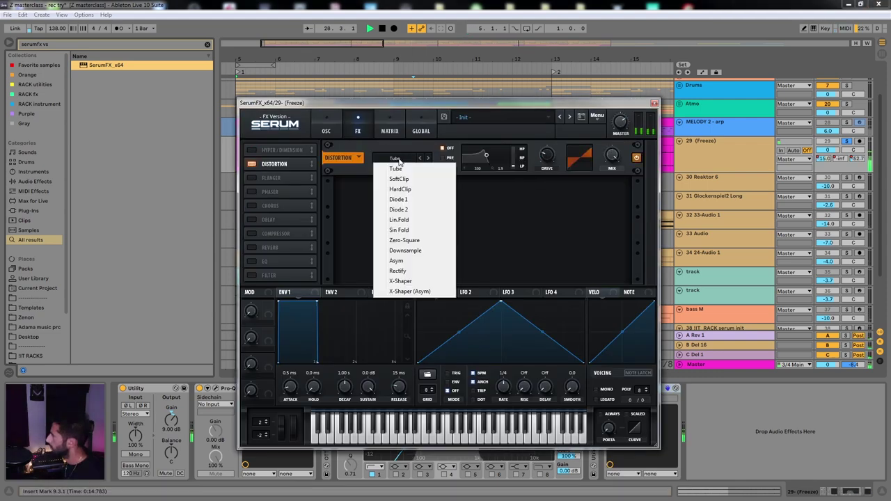
pyautogui.click(418, 251)
pyautogui.moveTo(552, 156); pyautogui.dragTo(547, 166)
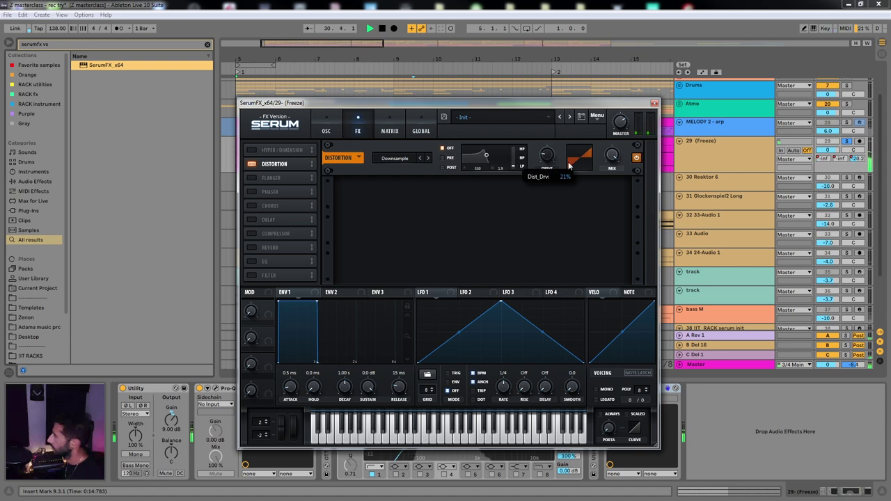
pyautogui.moveTo(595, 222); pyautogui.dragTo(609, 180)
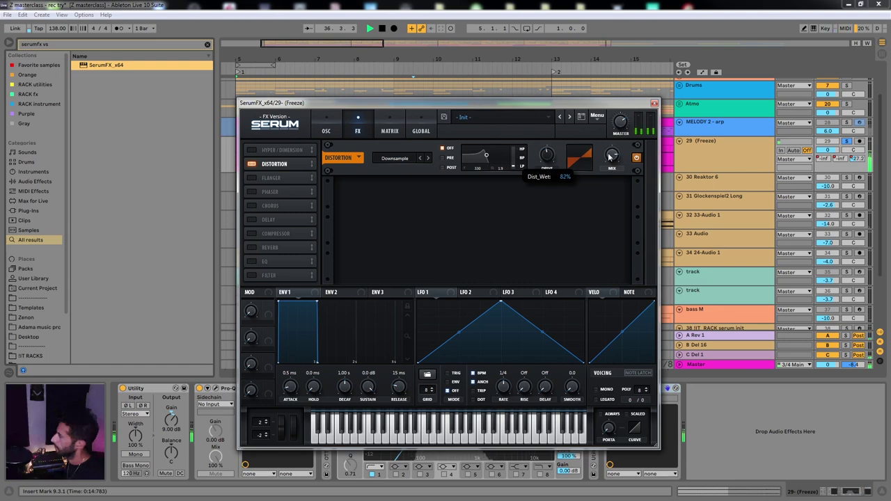
pyautogui.moveTo(596, 198); pyautogui.dragTo(598, 169)
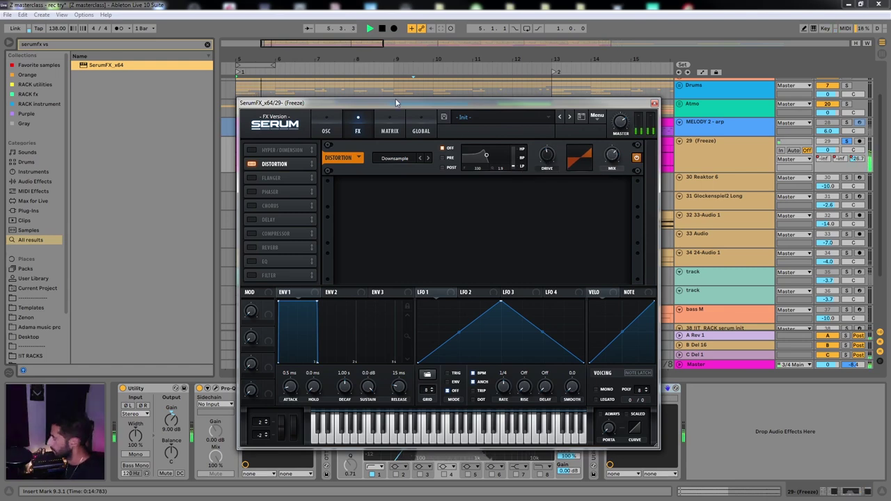
# Extend the playback loop to eight bars, running from bar 5 to bar 13.
pyautogui.hotkey('ctrl', 'Up')
pyautogui.hotkey('ctrl', 'Up')
pyautogui.hotkey('ctrl', 'Up')
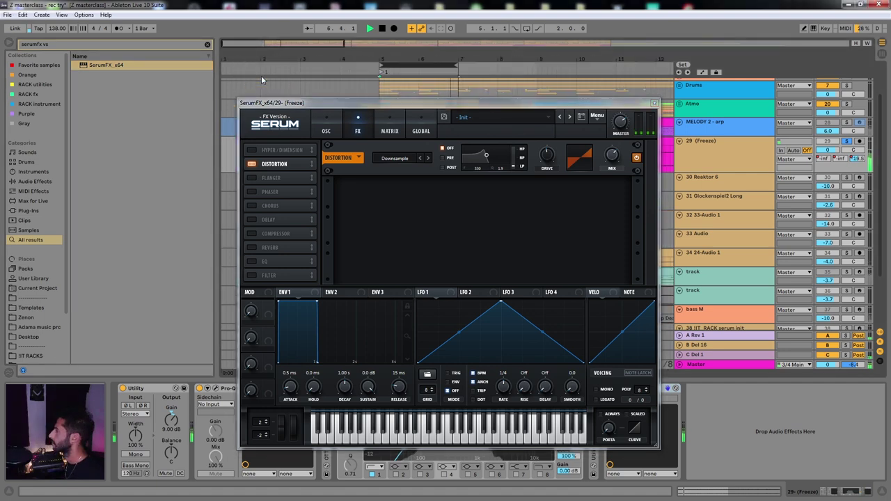
pyautogui.hotkey('ctrl', 'l')
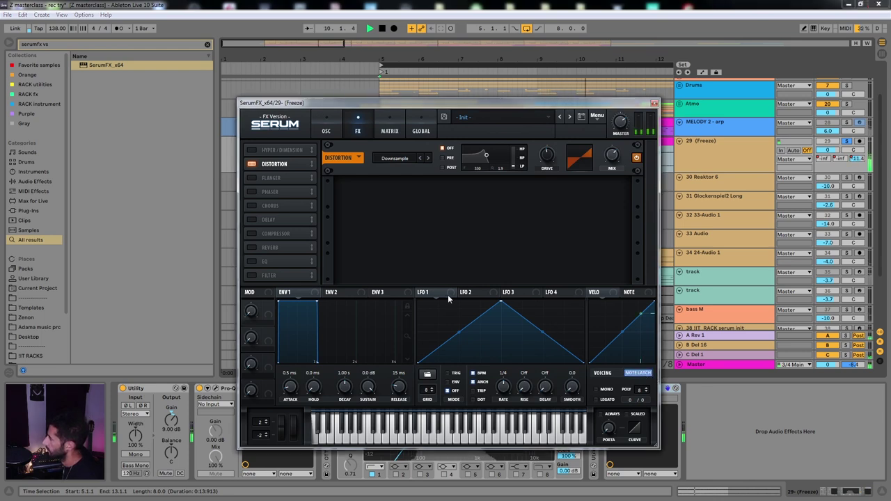
# Modulate the distortion mix with LFO 1, shaped as a falling ramp at a 1/16 rate in Trig mode with Note Latch on.
pyautogui.moveTo(618, 161); pyautogui.dragTo(609, 168)
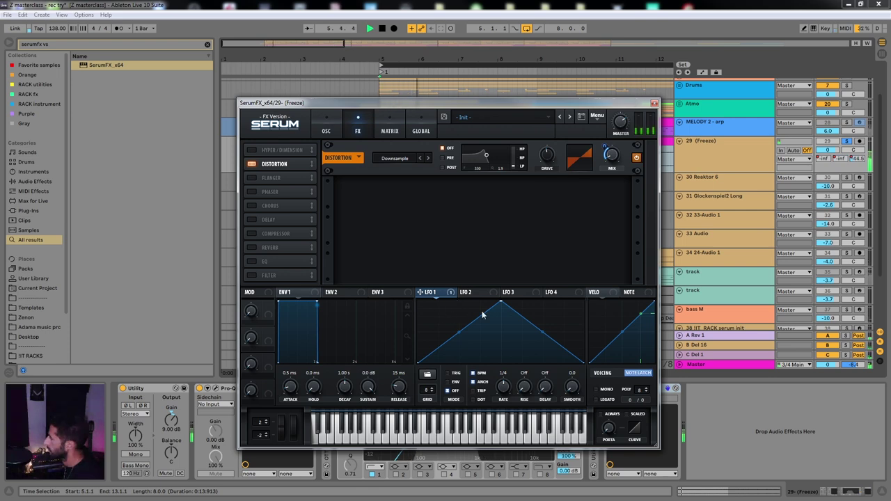
pyautogui.moveTo(500, 303); pyautogui.dragTo(385, 284)
pyautogui.moveTo(597, 159); pyautogui.dragTo(618, 133)
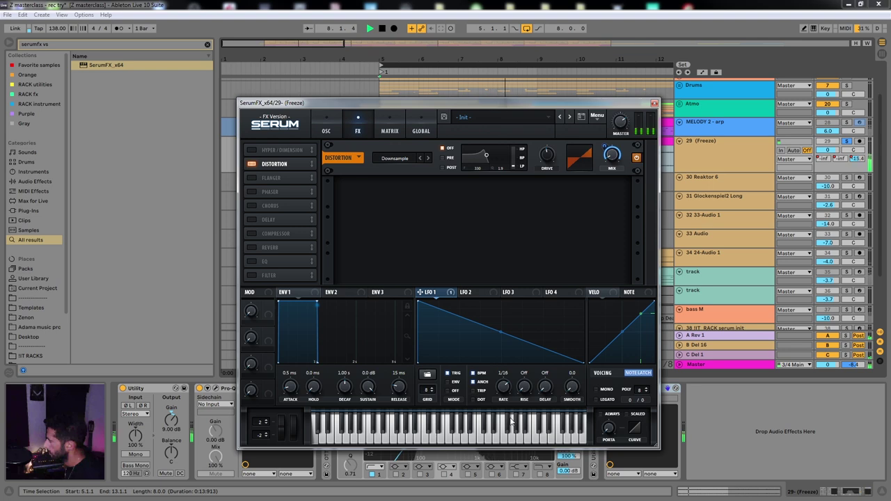
pyautogui.click(630, 374)
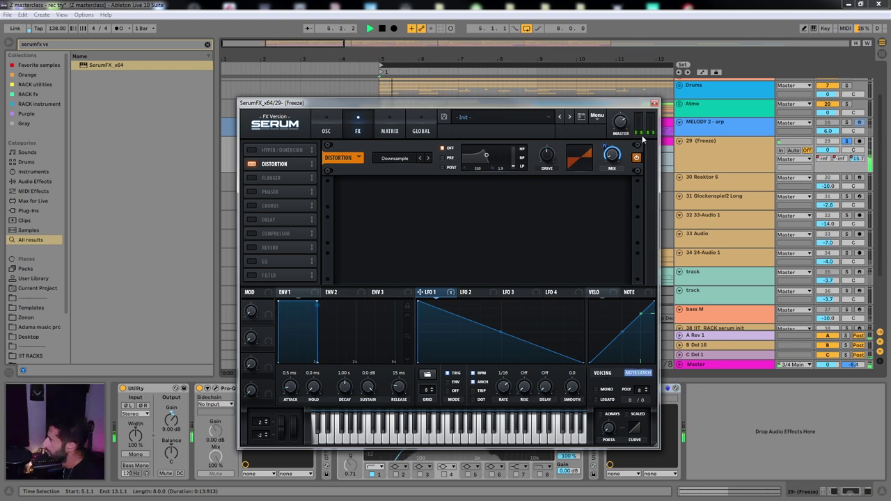
# Set LFO 1's depth on the distortion mix to 57, bend its ramp into a steep decay, and fine-tune the drive and mix.
pyautogui.moveTo(604, 149)
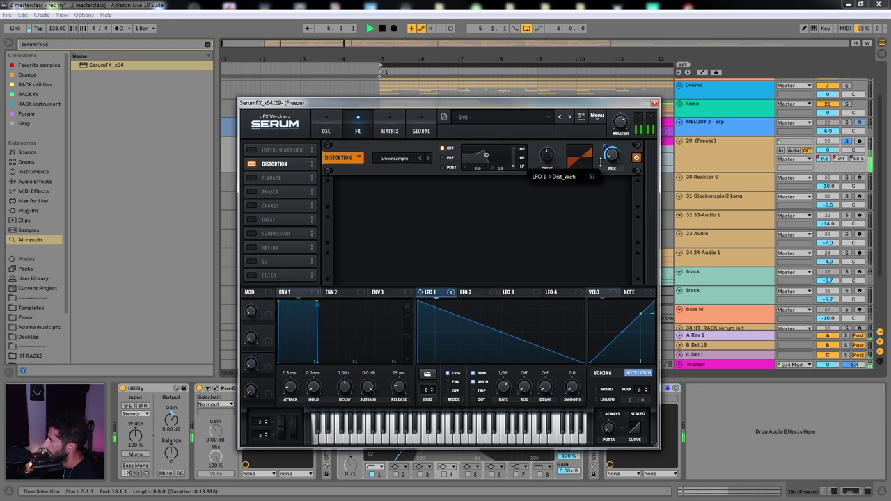
pyautogui.moveTo(498, 334); pyautogui.dragTo(483, 346)
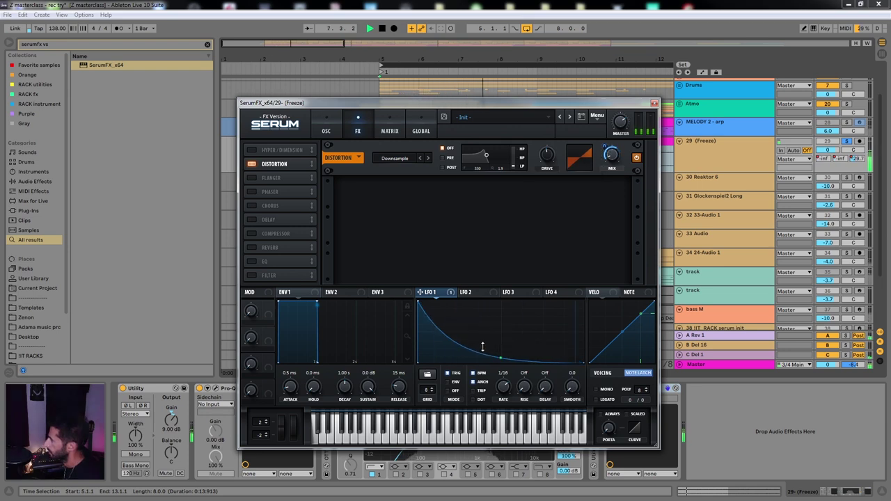
pyautogui.moveTo(542, 166)
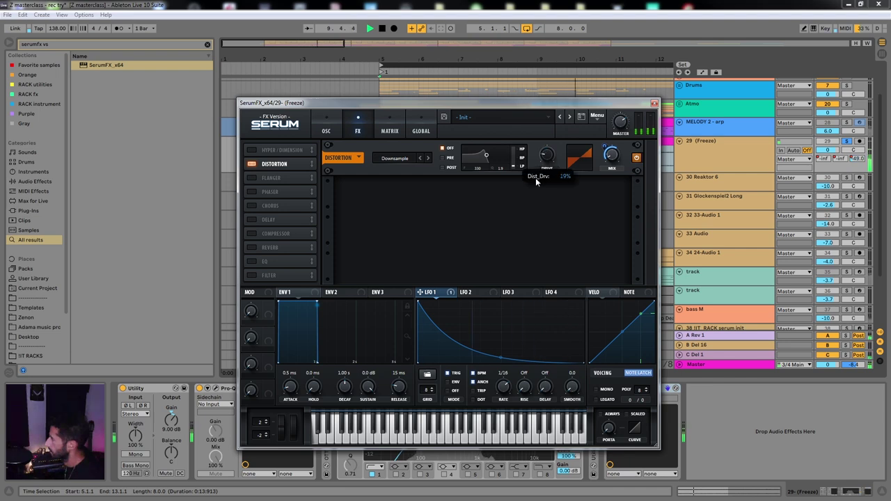
pyautogui.moveTo(618, 154)
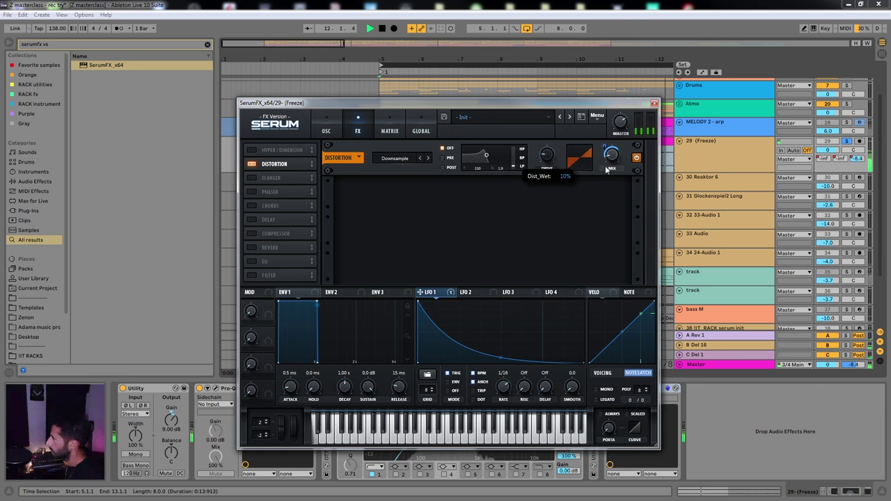
pyautogui.moveTo(610, 158); pyautogui.dragTo(609, 142)
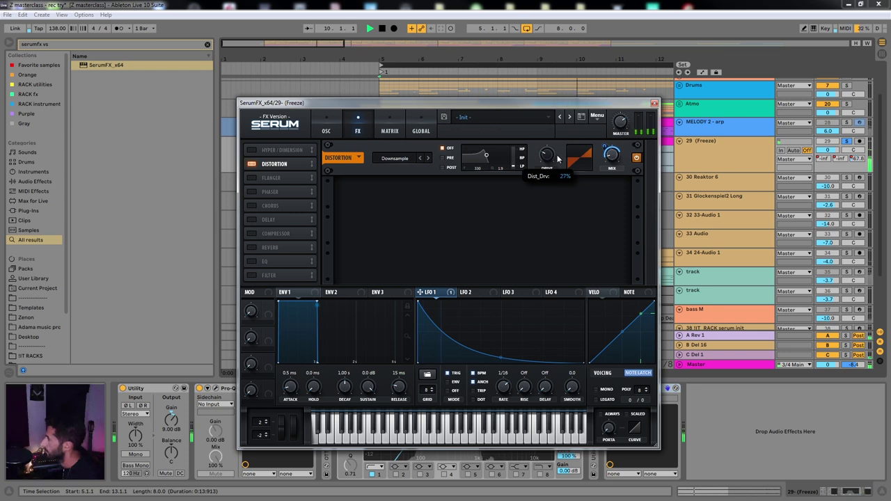
# Show the SerumFX Dist Drv automation lane, set the distortion drive to about 18%, and close the plugin window.
pyautogui.moveTo(606, 102); pyautogui.dragTo(748, 125)
pyautogui.press('a')
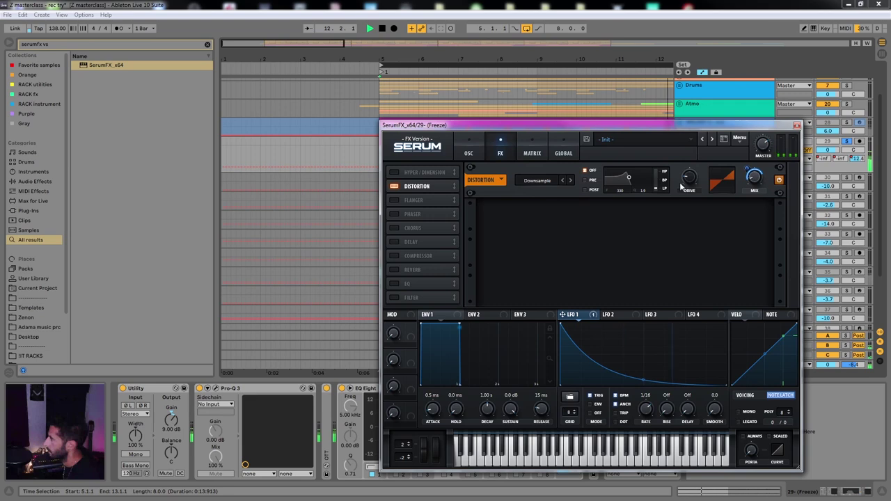
pyautogui.moveTo(696, 184)
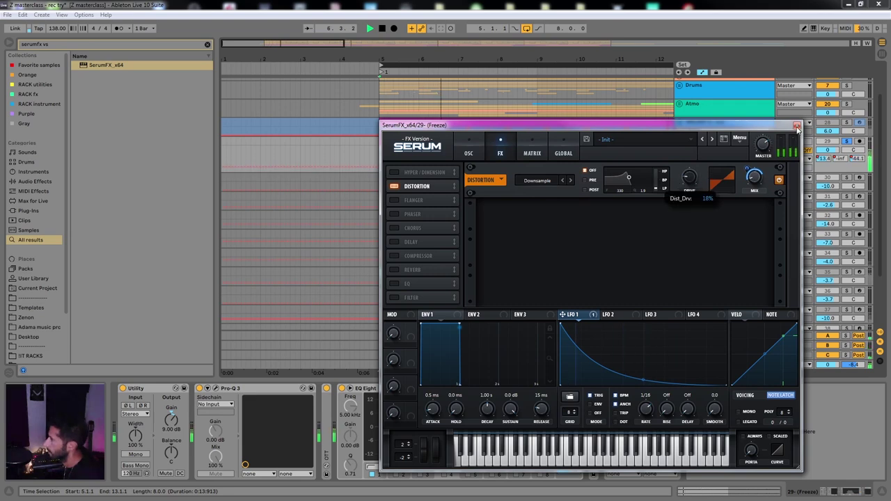
pyautogui.click(797, 126)
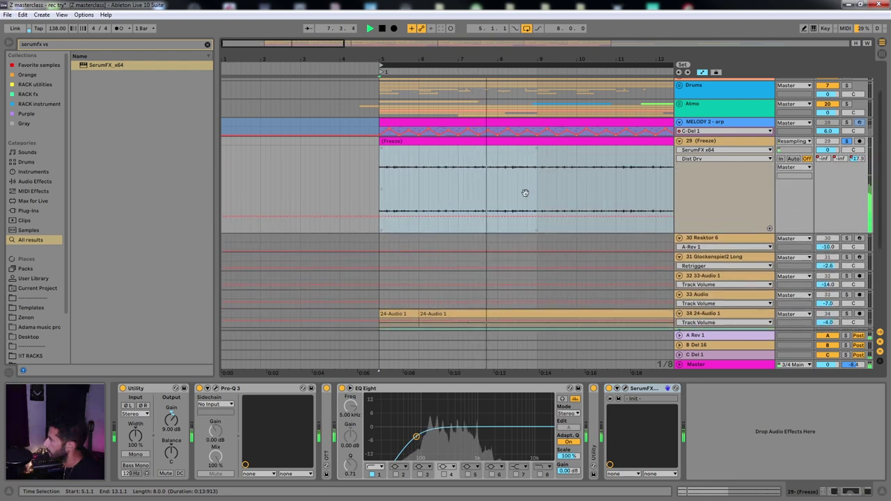
# Draw slow Dist Drv automation on the (Freeze) track, rising from bar 9 to about bar 16 and falling again by bar 21.
pyautogui.moveTo(525, 193); pyautogui.dragTo(427, 195)
pyautogui.click(432, 214)
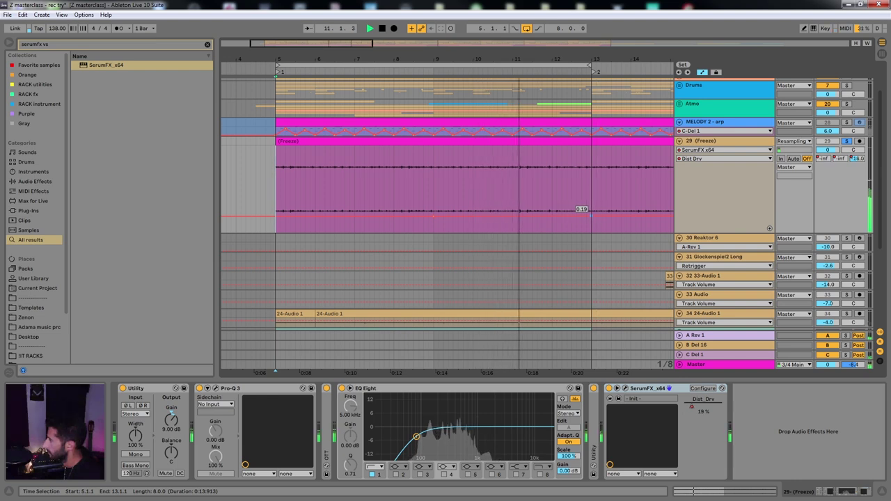
pyautogui.moveTo(592, 213); pyautogui.dragTo(592, 203)
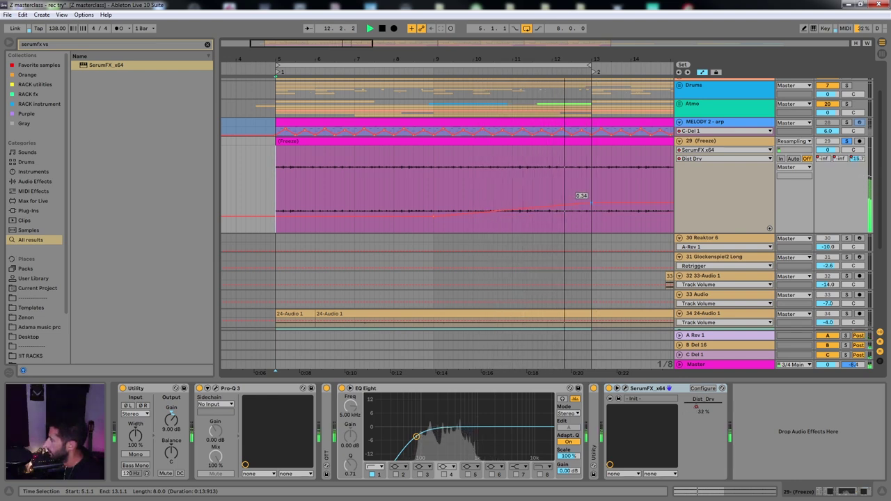
pyautogui.moveTo(597, 190); pyautogui.dragTo(410, 192)
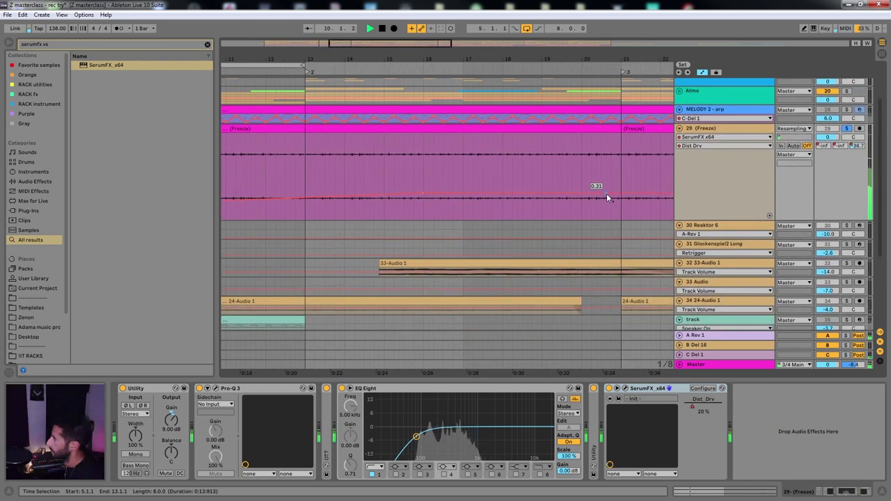
pyautogui.moveTo(620, 194); pyautogui.dragTo(620, 206)
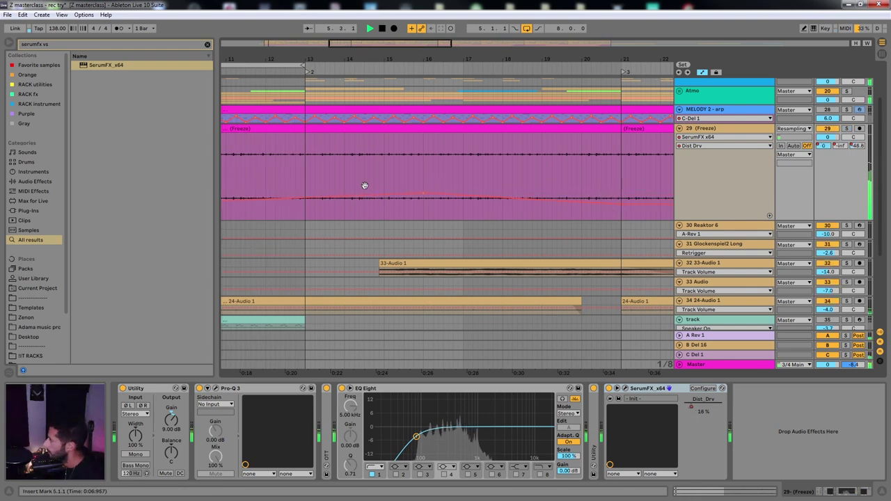
# Reopen the SerumFX window of the (Freeze) track with the loop start at bar 5 in view.
pyautogui.hscroll(-5, 531, 201)
pyautogui.scroll(1, 531, 201)
pyautogui.hscroll(-3, 513, 195)
pyautogui.scroll(-1, 512, 195)
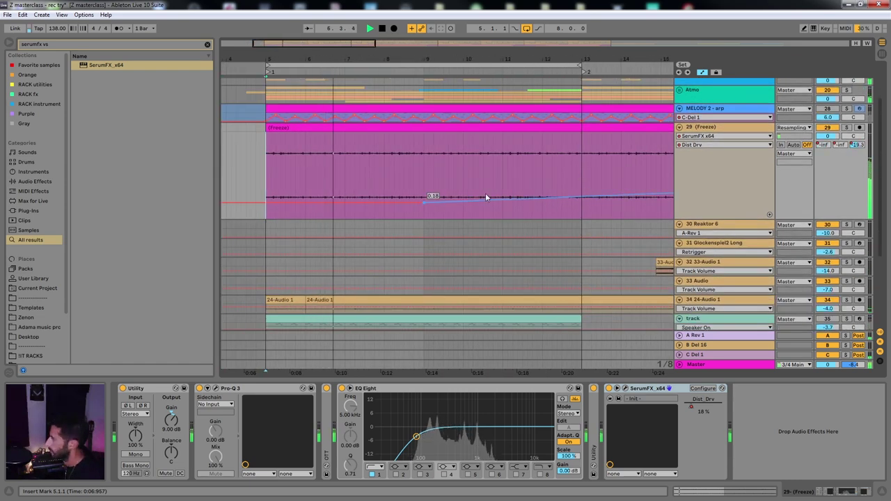
pyautogui.click(622, 388)
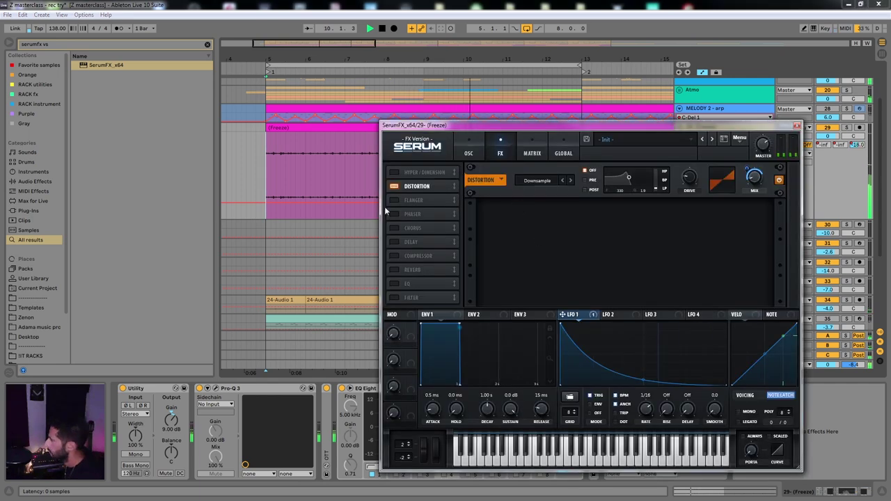
# Try the SerumFX compressor in multiband mode and switch it off again.
pyautogui.click(394, 256)
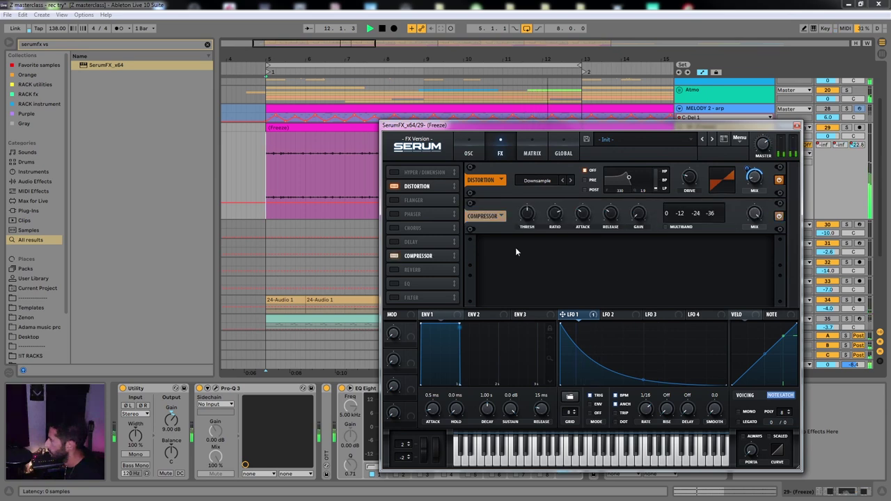
pyautogui.click(678, 228)
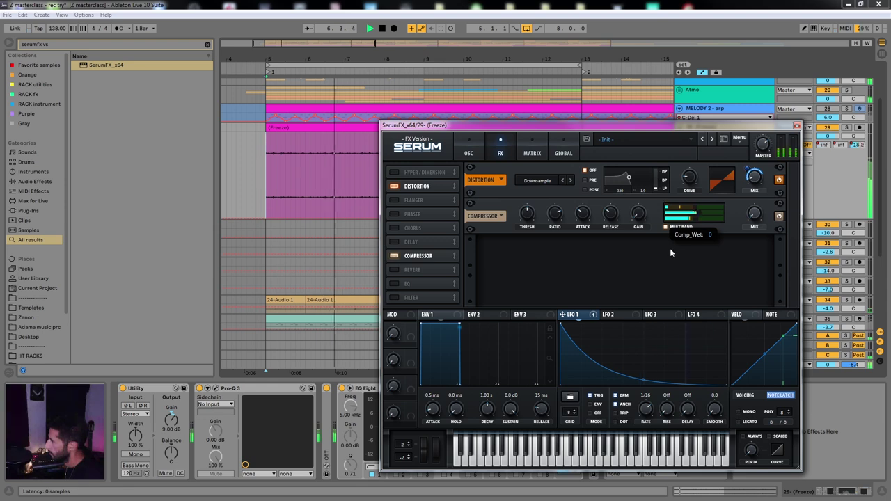
pyautogui.click(667, 227)
pyautogui.click(395, 256)
# Enable the hall reverb in SerumFX and set its size to about 70%.
pyautogui.click(394, 270)
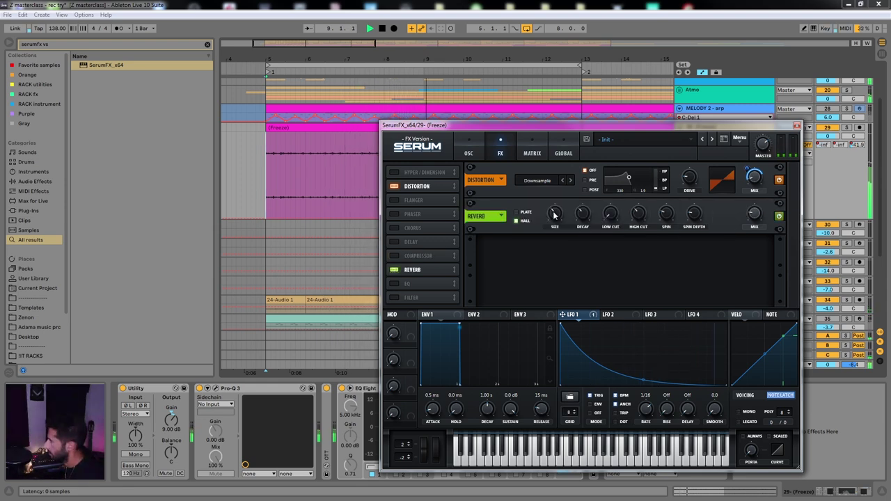
pyautogui.moveTo(567, 222)
pyautogui.mouseDown()
pyautogui.moveTo(565, 193)
pyautogui.moveTo(559, 214)
pyautogui.mouseUp()
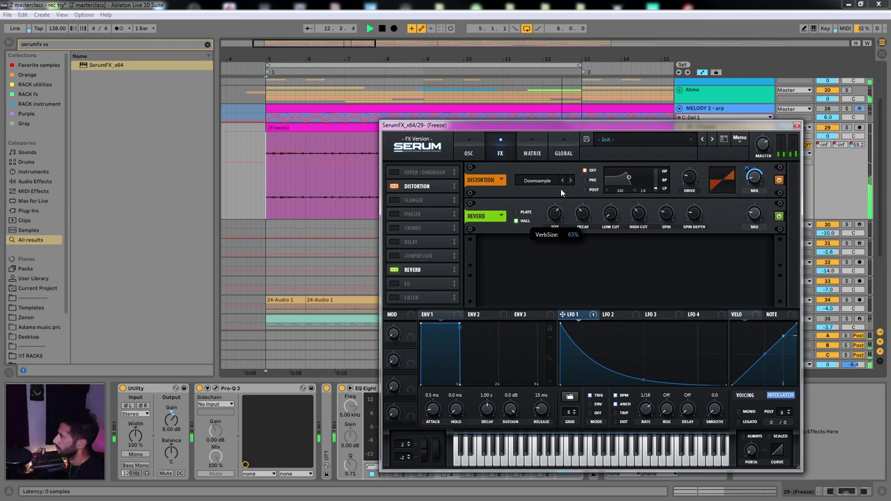
pyautogui.moveTo(559, 212); pyautogui.dragTo(558, 236)
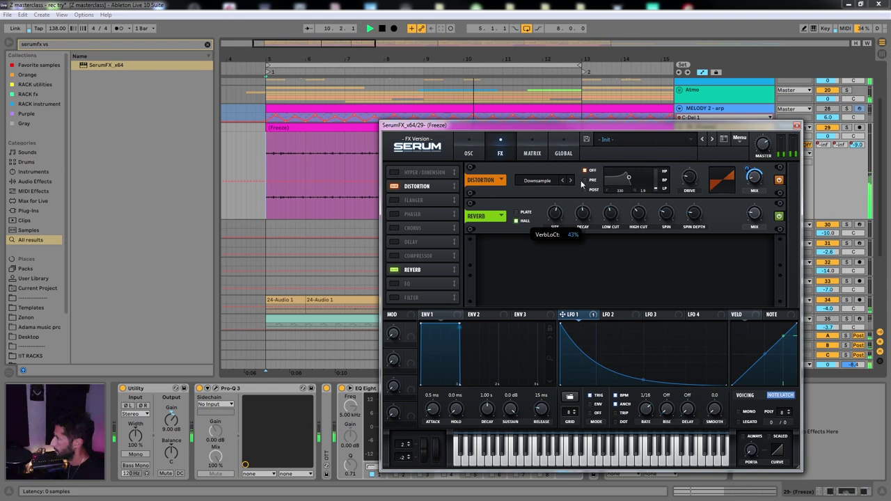
pyautogui.moveTo(556, 211); pyautogui.dragTo(563, 163)
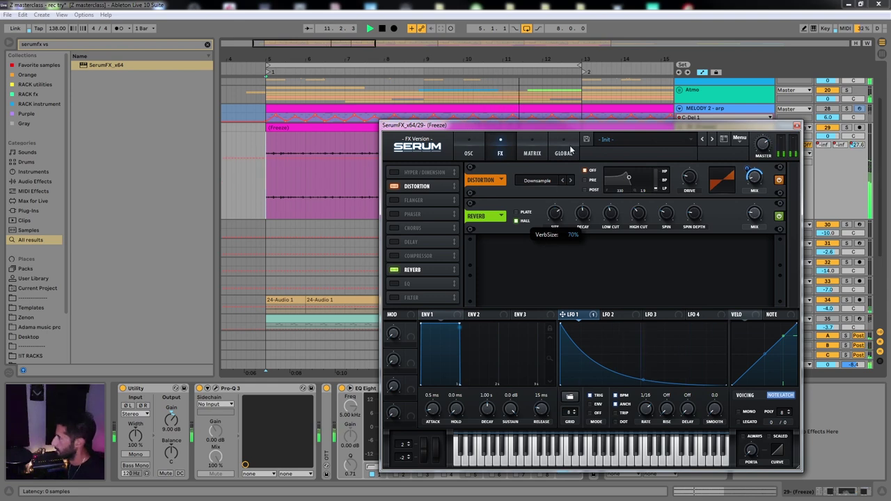
# Record reverb size automation on the (Freeze) track from bar 5, sweeping the size up and down and ending at 0%.
pyautogui.moveTo(589, 130); pyautogui.dragTo(501, 222)
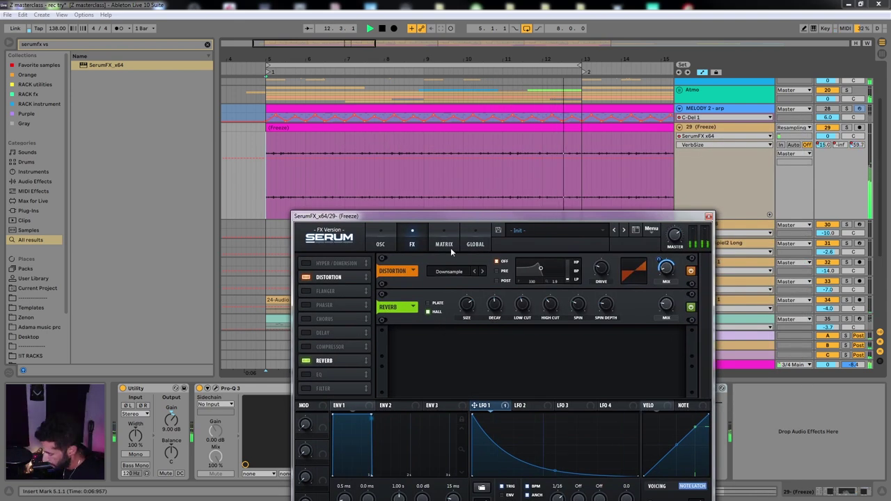
pyautogui.click(745, 179)
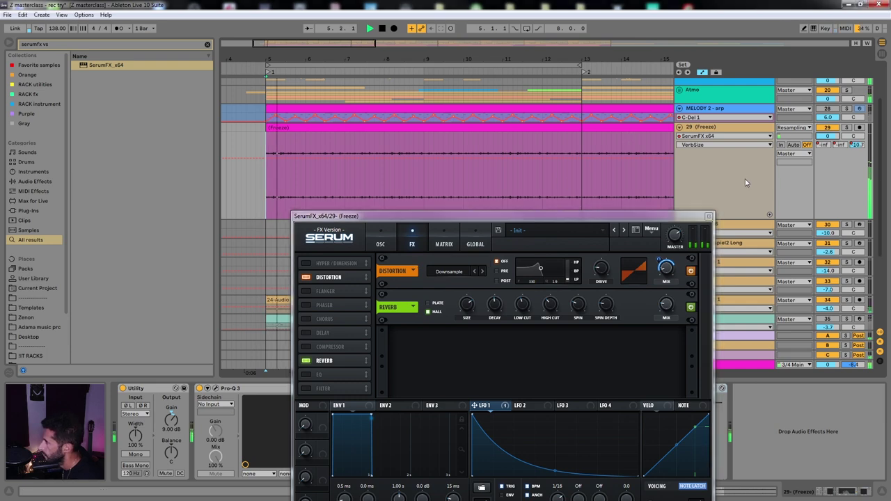
pyautogui.click(860, 127)
pyautogui.press('space')
pyautogui.press('space')
pyautogui.press('space')
pyautogui.press('F9')
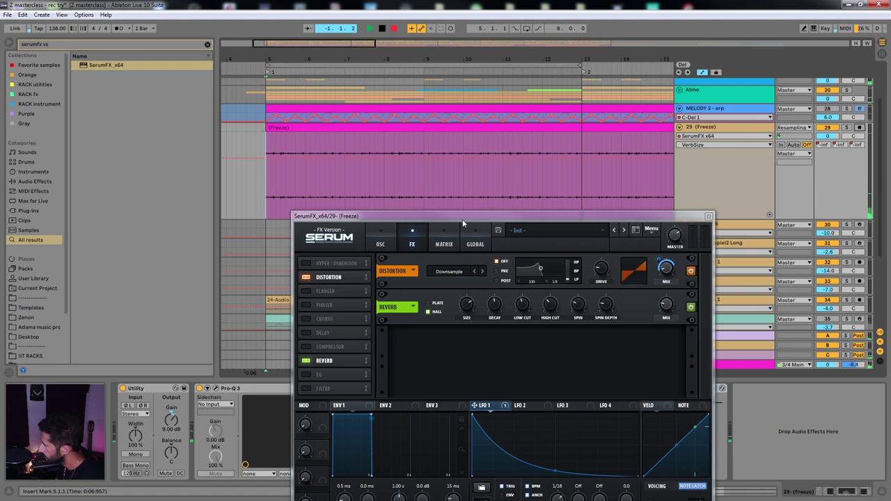
pyautogui.moveTo(467, 304)
pyautogui.mouseDown()
pyautogui.moveTo(461, 328)
pyautogui.moveTo(481, 309)
pyautogui.moveTo(464, 348)
pyautogui.moveTo(480, 304)
pyautogui.moveTo(465, 353)
pyautogui.moveTo(486, 281)
pyautogui.moveTo(485, 331)
pyautogui.moveTo(492, 302)
pyautogui.moveTo(474, 354)
pyautogui.moveTo(490, 310)
pyautogui.mouseUp()
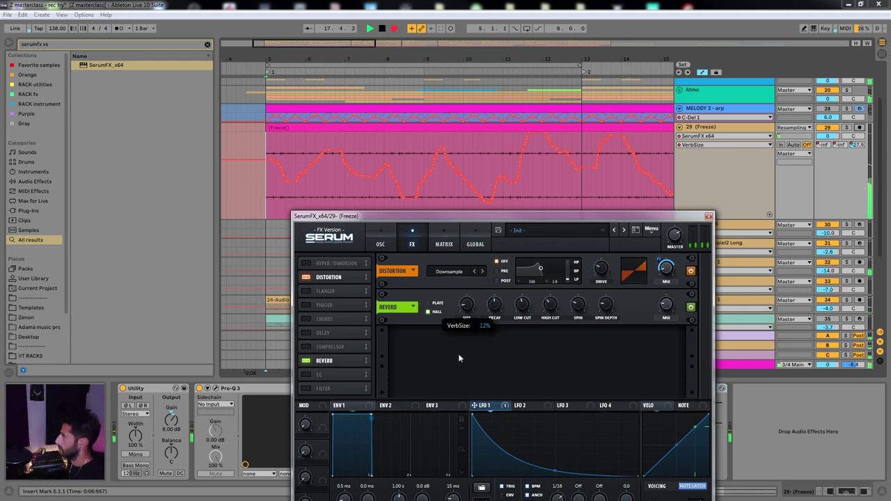
pyautogui.moveTo(455, 366); pyautogui.dragTo(462, 351)
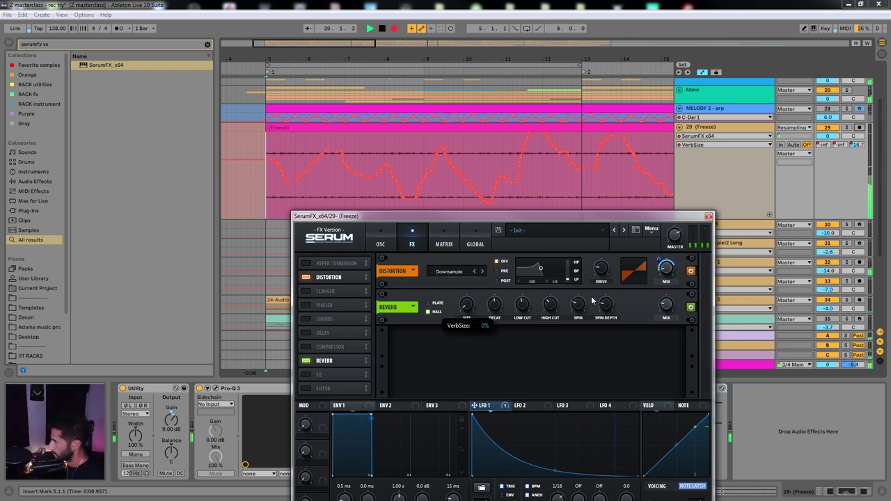
pyautogui.press('F9')
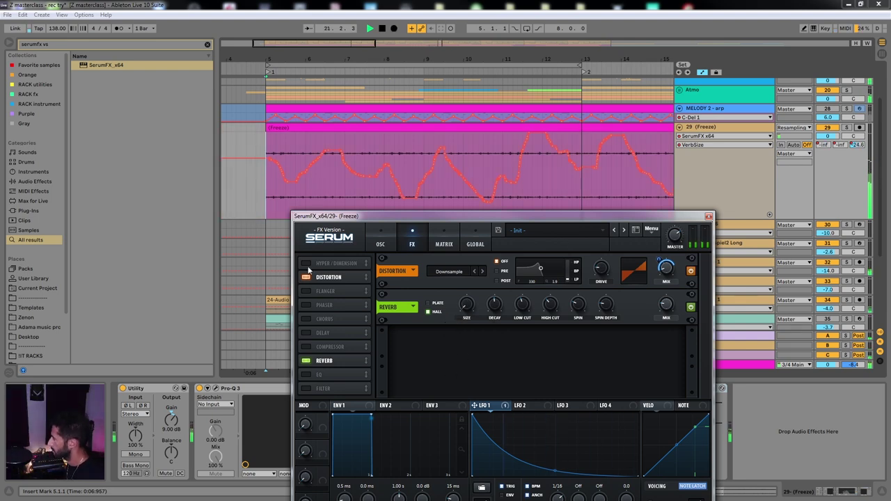
# Enable the SerumFX EQ, switch its high band to a peak shape, and tune that band's frequency and Q.
pyautogui.click(306, 376)
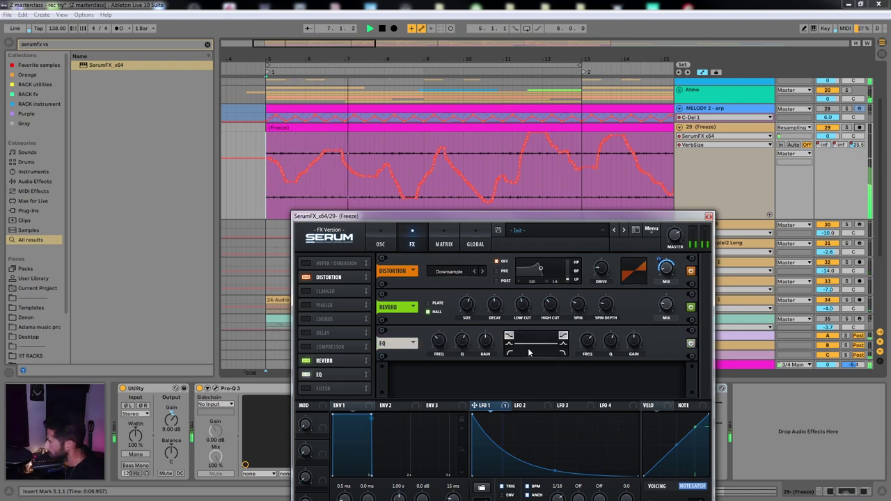
pyautogui.click(562, 345)
pyautogui.moveTo(588, 338); pyautogui.dragTo(573, 372)
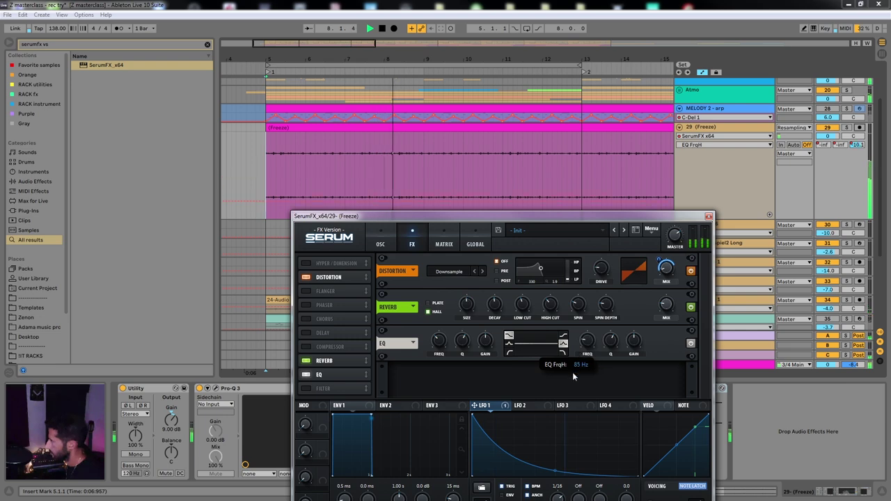
pyautogui.moveTo(613, 341); pyautogui.dragTo(617, 387)
pyautogui.moveTo(587, 343); pyautogui.dragTo(589, 326)
pyautogui.moveTo(389, 216); pyautogui.dragTo(378, 157)
# Enable the SerumFX phaser, try its rate and raise its mix to 100%.
pyautogui.click(330, 244)
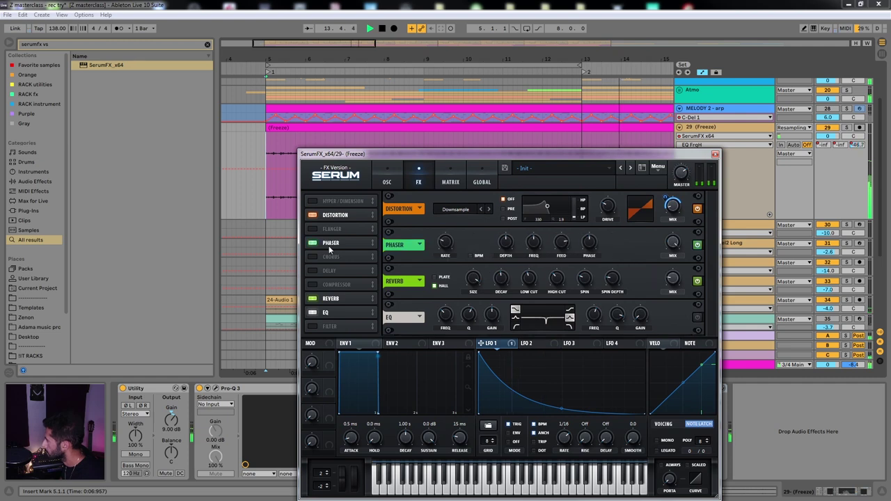
pyautogui.click(444, 245)
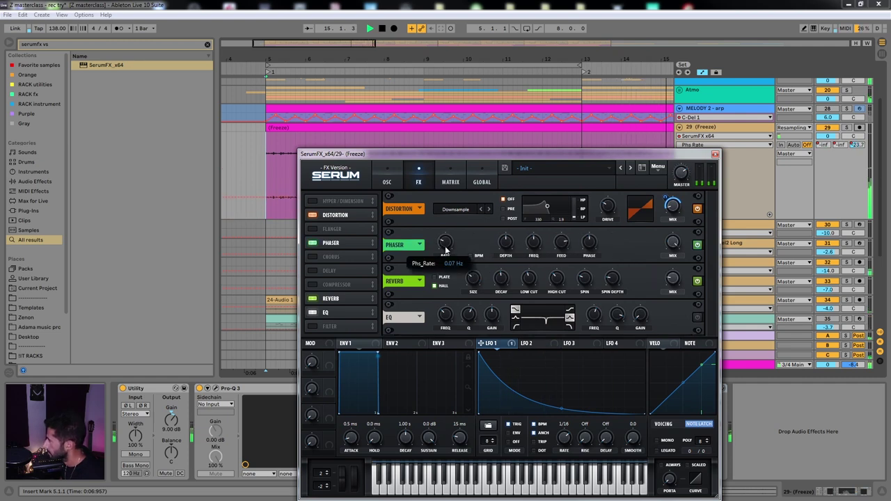
pyautogui.click(673, 248)
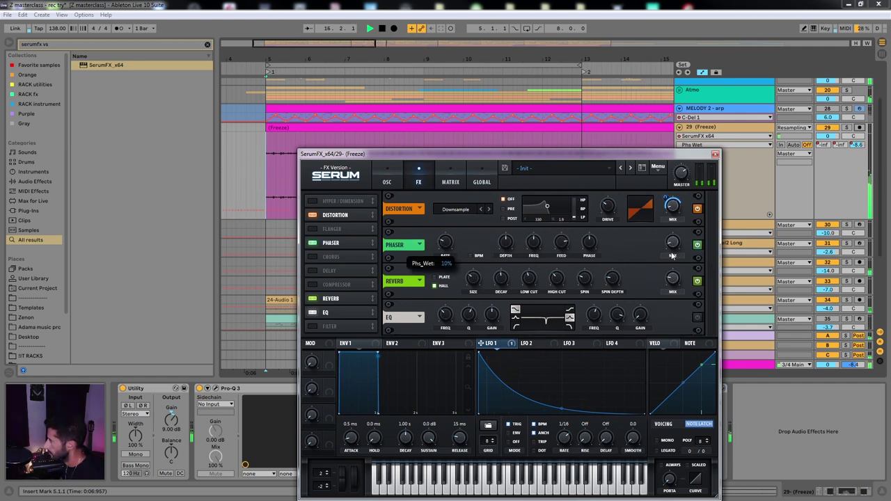
pyautogui.moveTo(672, 244); pyautogui.dragTo(700, 165)
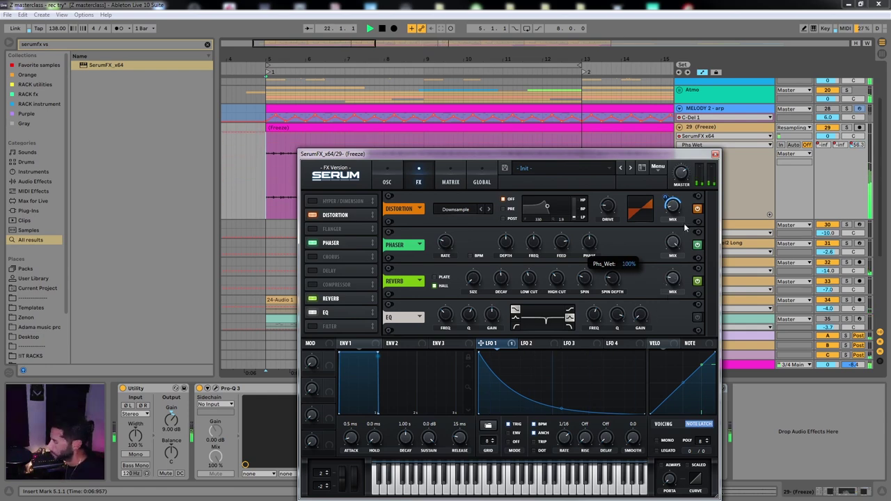
# Turn on looping and double the loop length to 16 bars, from bar 5 to bar 21.
pyautogui.hotkey('ctrl', 'l')
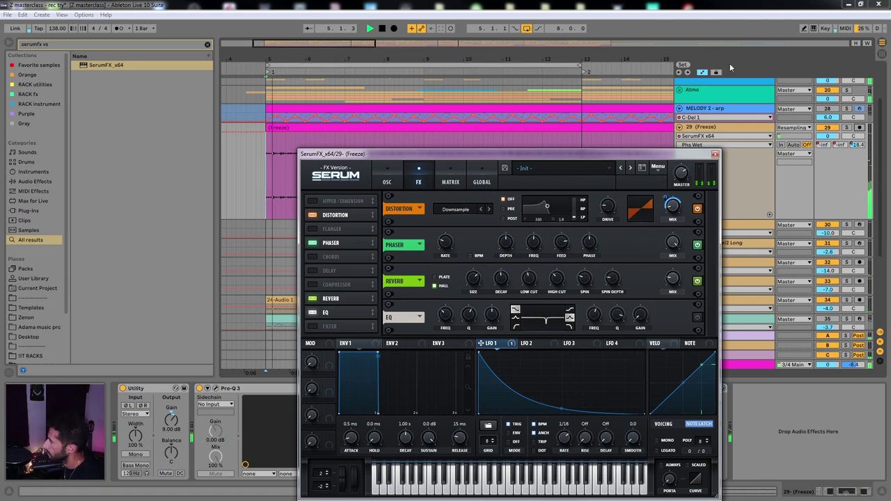
pyautogui.click(545, 65)
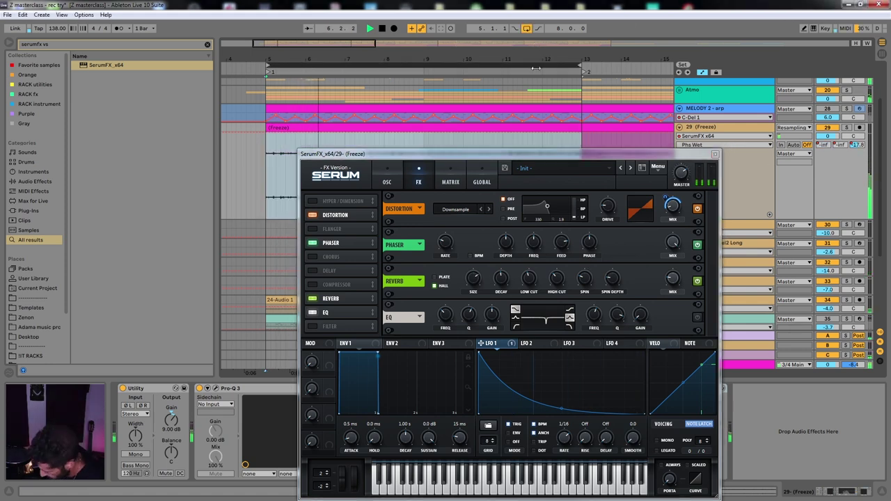
pyautogui.hotkey('ctrl', 'Up')
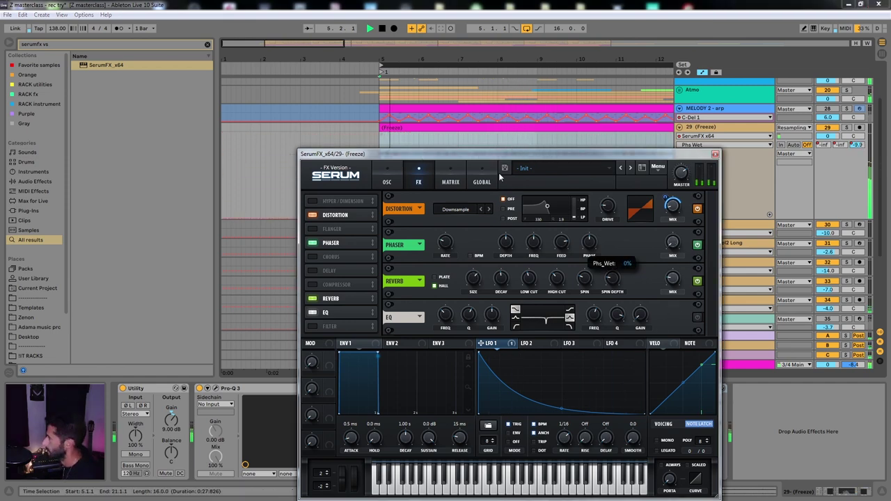
# Record phaser mix automation over the 16-bar loop, raising it in separate bursts between about bar 8 and bar 20.
pyautogui.press('space')
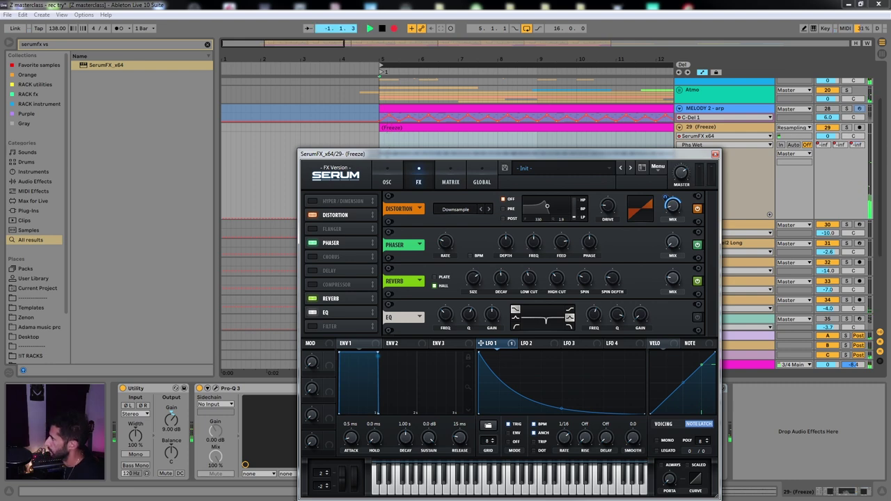
pyautogui.press('space')
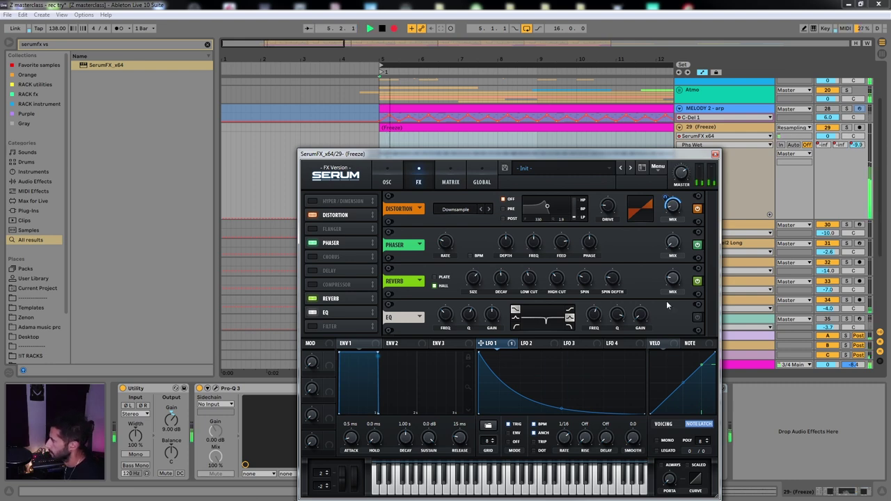
pyautogui.moveTo(640, 154); pyautogui.dragTo(531, 167)
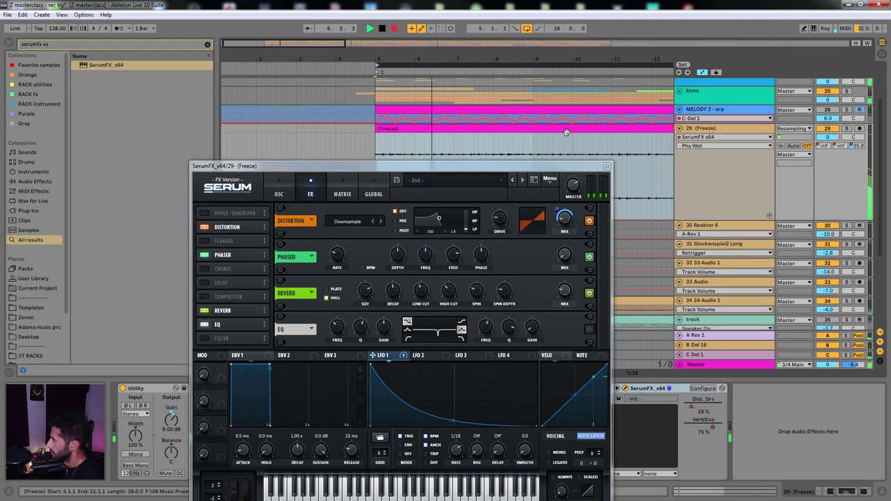
pyautogui.scroll(-3, 439, 136)
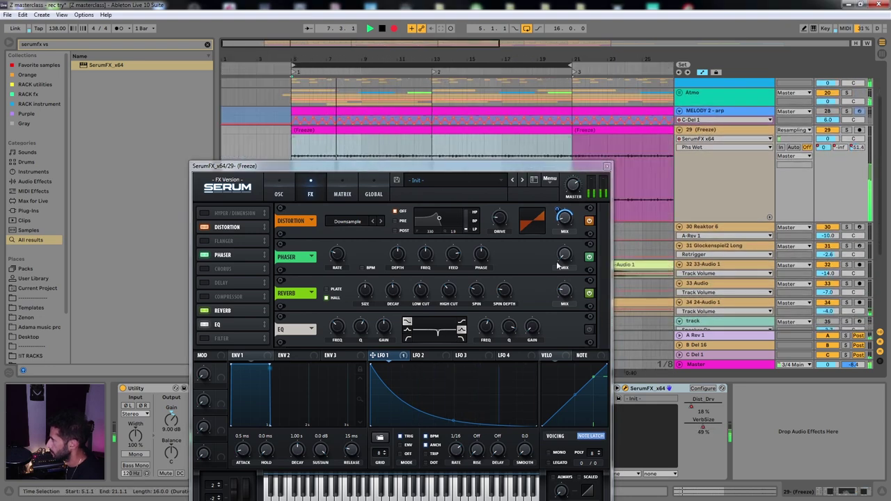
pyautogui.click(563, 256)
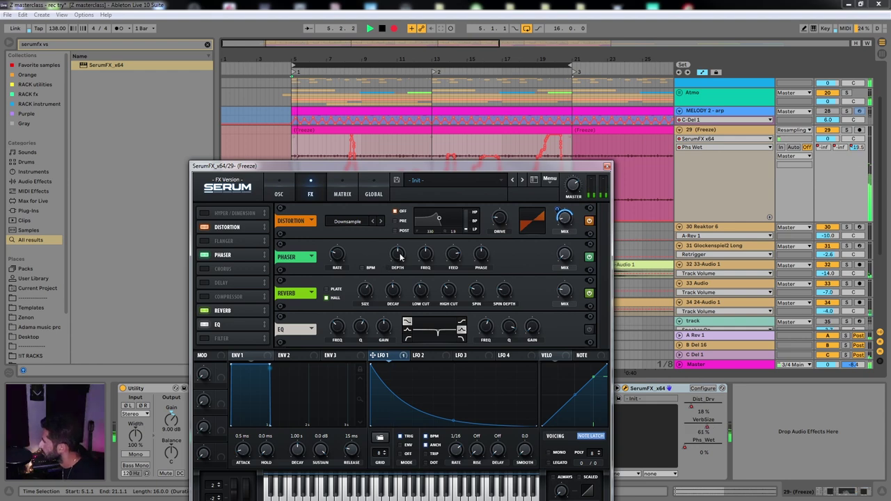
# Try changing the phaser frequency and feedback while recording, stop playback, and undo the last recorded change.
pyautogui.moveTo(426, 259)
pyautogui.mouseDown()
pyautogui.moveTo(410, 311)
pyautogui.moveTo(440, 191)
pyautogui.moveTo(437, 228)
pyautogui.moveTo(439, 220)
pyautogui.mouseUp()
pyautogui.moveTo(453, 253)
pyautogui.mouseDown()
pyautogui.moveTo(449, 301)
pyautogui.moveTo(457, 230)
pyautogui.moveTo(455, 313)
pyautogui.moveTo(461, 262)
pyautogui.moveTo(494, 193)
pyautogui.moveTo(890, 117)
pyautogui.mouseUp()
pyautogui.press('space')
pyautogui.hotkey('ctrl', 'z')
# Show the Phs Wet automation lane on the (Freeze) track and play it back from bar 5.
pyautogui.click(739, 169)
pyautogui.click(709, 148)
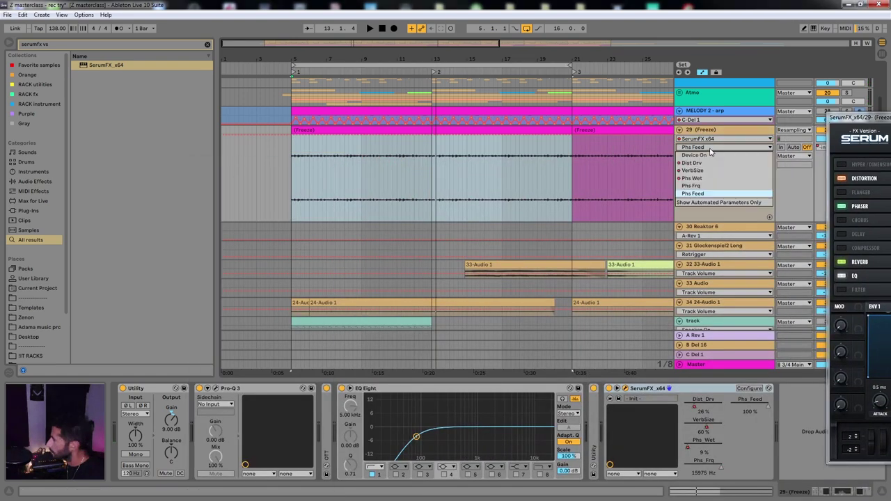
pyautogui.click(701, 178)
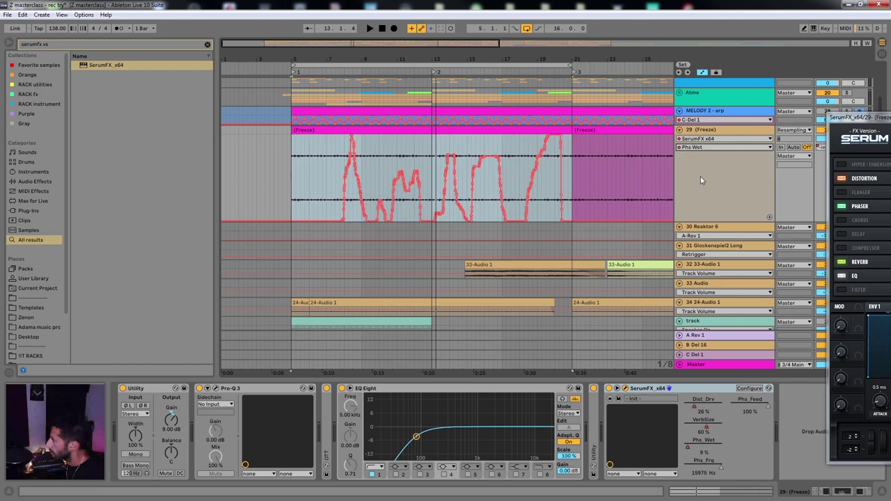
pyautogui.click(472, 192)
pyautogui.press('space')
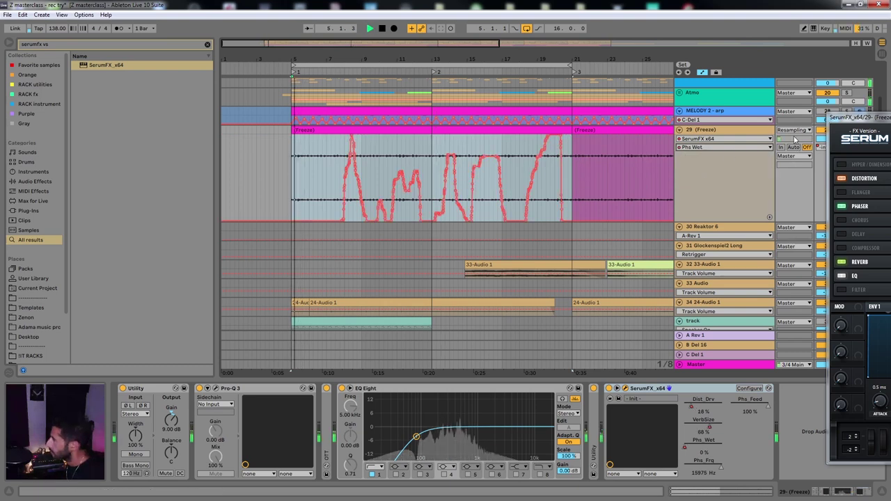
pyautogui.press('space')
# Set the phaser feedback to 47% and its frequency to 521 Hz during playback, and close the plugin window.
pyautogui.moveTo(854, 120); pyautogui.dragTo(48, 232)
pyautogui.press('F9')
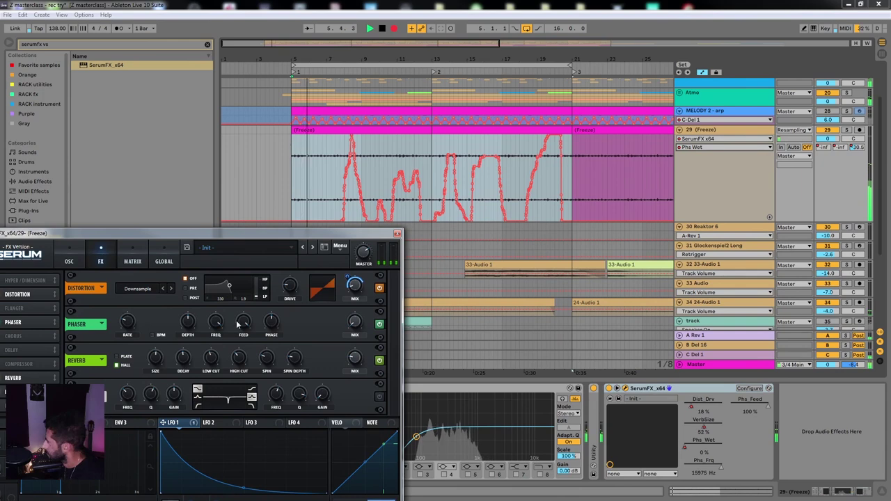
pyautogui.moveTo(241, 324); pyautogui.dragTo(247, 344)
pyautogui.moveTo(247, 346)
pyautogui.mouseDown()
pyautogui.moveTo(248, 358)
pyautogui.moveTo(255, 304)
pyautogui.moveTo(234, 360)
pyautogui.moveTo(239, 336)
pyautogui.moveTo(230, 407)
pyautogui.moveTo(235, 339)
pyautogui.moveTo(233, 383)
pyautogui.moveTo(252, 330)
pyautogui.moveTo(244, 359)
pyautogui.mouseUp()
pyautogui.press('space')
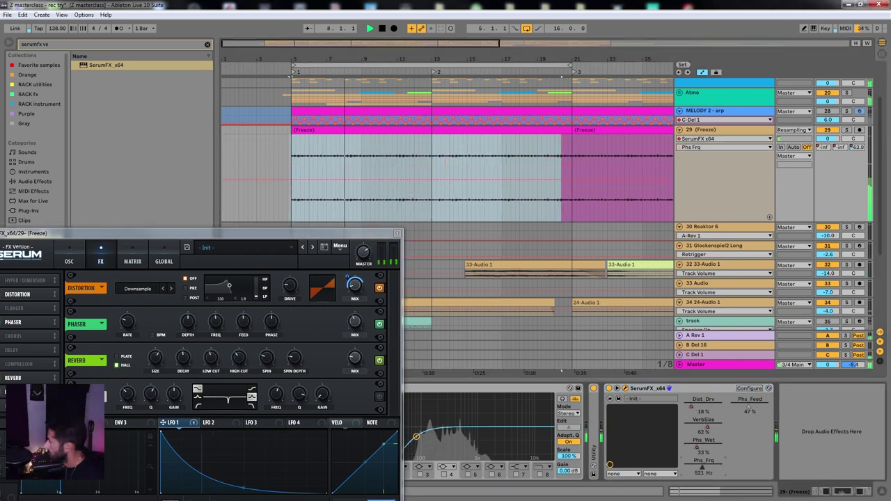
pyautogui.click(397, 233)
# Hide the automation lanes and solo the (Freeze) track while playing its clip.
pyautogui.press('a')
pyautogui.click(299, 171)
pyautogui.scroll(5, 300, 171)
pyautogui.scroll(-2, 553, 195)
pyautogui.scroll(5, 440, 200)
pyautogui.scroll(3, 439, 199)
pyautogui.click(348, 185)
pyautogui.press('space')
pyautogui.moveTo(549, 183); pyautogui.dragTo(627, 179)
pyautogui.press('s')
# Play the soloed (Freeze) clip from several points around bar 13 to examine its individual notes.
pyautogui.moveTo(388, 194); pyautogui.dragTo(435, 178)
pyautogui.click(489, 174)
pyautogui.press('space')
pyautogui.click(348, 182)
pyautogui.press('space')
pyautogui.press('space')
pyautogui.moveTo(342, 183); pyautogui.dragTo(445, 192)
pyautogui.click(252, 198)
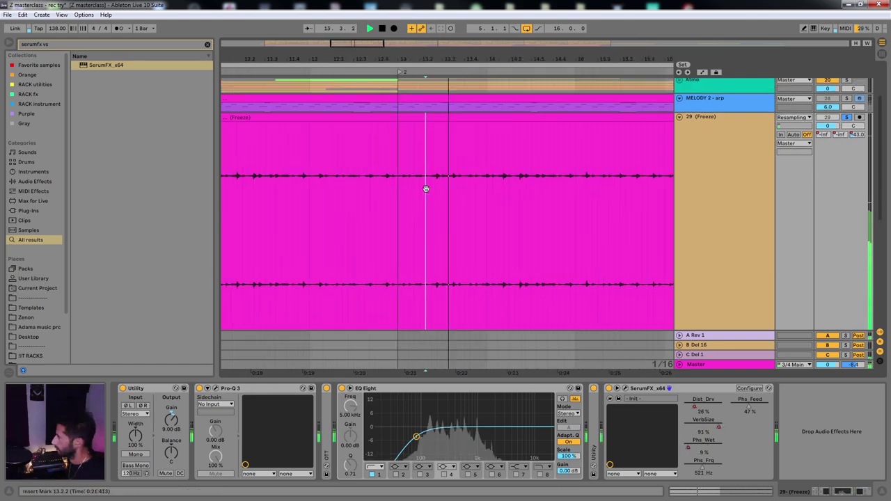
pyautogui.moveTo(322, 205); pyautogui.dragTo(418, 207)
pyautogui.click(322, 207)
pyautogui.scroll(-5, 418, 203)
pyautogui.click(486, 187)
pyautogui.moveTo(533, 188); pyautogui.dragTo(374, 201)
pyautogui.click(375, 202)
# Unsolo the (Freeze) track and split a sixteenth-note slice out of its clip at beat 15.4.
pyautogui.press('s')
pyautogui.press('space')
pyautogui.scroll(4, 393, 201)
pyautogui.scroll(-4, 522, 195)
pyautogui.scroll(4, 341, 229)
pyautogui.moveTo(338, 259); pyautogui.dragTo(506, 209)
pyautogui.scroll(4, 452, 209)
pyautogui.click(341, 225)
pyautogui.press('space')
pyautogui.press('space')
pyautogui.press('space')
pyautogui.hotkey('ctrl', 'e')
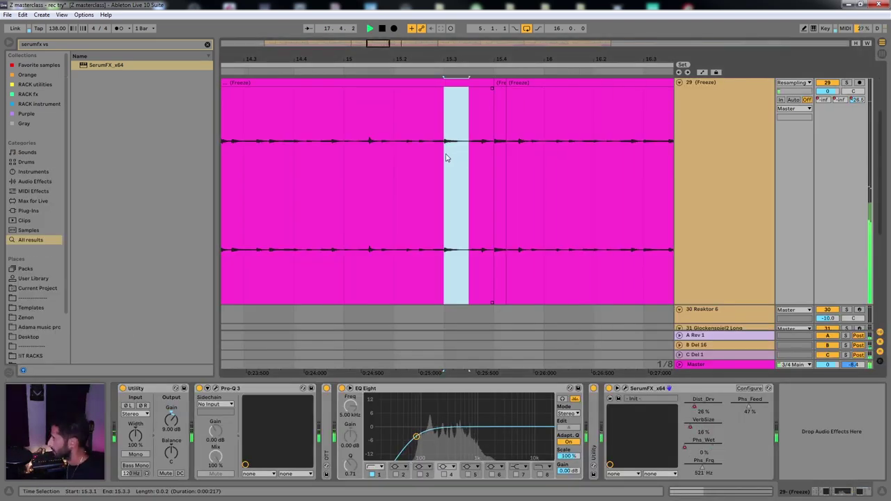
# Try to reverse the eighth-note slice between 15.3.1 and 15.3.3 of the (Freeze) clip and play the result.
pyautogui.scroll(-5, 395, 169)
pyautogui.click(396, 171)
pyautogui.scroll(6, 327, 172)
pyautogui.press('space')
pyautogui.moveTo(418, 167); pyautogui.dragTo(473, 143)
pyautogui.press('r')
pyautogui.click(411, 160)
pyautogui.press('space')
# Set the grid to 1/32 and shorten the slice at 15.3 of the (Freeze) track to thirty-second-note pieces.
pyautogui.hotkey('ctrl', '1')
pyautogui.hotkey('ctrl', '1')
pyautogui.moveTo(465, 84); pyautogui.dragTo(423, 84)
pyautogui.click(420, 145)
pyautogui.press('space')
pyautogui.press('space')
pyautogui.moveTo(446, 98); pyautogui.dragTo(459, 97)
pyautogui.moveTo(452, 84); pyautogui.dragTo(473, 84)
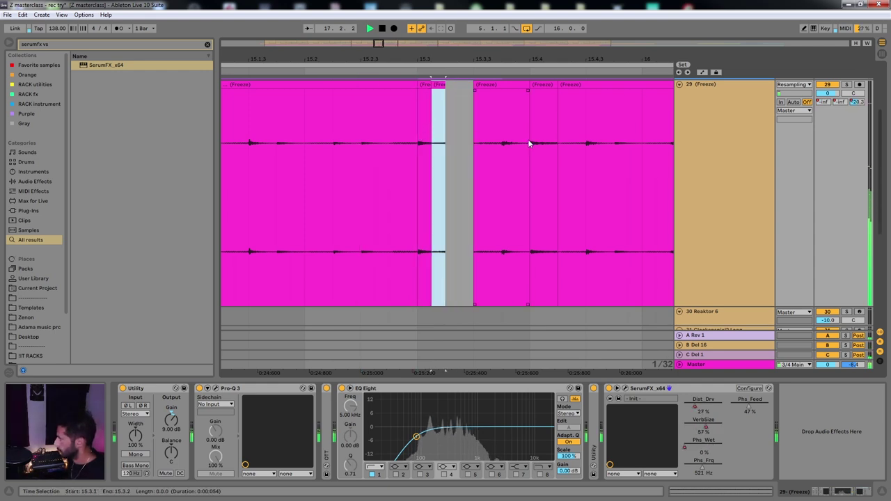
# Duplicate the thirty-second-note slice after 15.3 twice to fill the gap up to 15.3.3, and play the passage.
pyautogui.hotkey('ctrl', 'd')
pyautogui.hotkey('ctrl', 'd')
pyautogui.click(402, 157)
pyautogui.press('space')
pyautogui.press('space')
pyautogui.click(392, 128)
pyautogui.click(452, 84)
pyautogui.click(391, 112)
pyautogui.press('space')
pyautogui.press('space')
# Set the grid to 1/16 and try moving the slice at 15.3 one sixteenth earlier, undoing the move.
pyautogui.click(421, 85)
pyautogui.hotkey('ctrl', '2')
pyautogui.moveTo(419, 94); pyautogui.dragTo(391, 95)
pyautogui.click(332, 118)
pyautogui.hotkey('ctrl', 'z')
# Try extending the slice before 15.3.3, play the passage and undo the change.
pyautogui.click(333, 132)
pyautogui.press('space')
pyautogui.press('space')
pyautogui.moveTo(456, 94)
pyautogui.mouseDown()
pyautogui.moveTo(401, 95)
pyautogui.moveTo(474, 94)
pyautogui.mouseUp()
pyautogui.press('space')
pyautogui.press('space')
pyautogui.hotkey('ctrl', 'z')
# Try repositioning and trimming the slices around 15.2.3 and 15.3, and undo the last three changes.
pyautogui.moveTo(388, 95); pyautogui.dragTo(417, 95)
pyautogui.click(334, 153)
pyautogui.moveTo(445, 95)
pyautogui.mouseDown()
pyautogui.moveTo(473, 95)
pyautogui.moveTo(460, 94)
pyautogui.mouseUp()
pyautogui.moveTo(445, 139); pyautogui.dragTo(361, 139)
pyautogui.hotkey('ctrl', 'z')
pyautogui.hotkey('ctrl', 'z')
pyautogui.hotkey('ctrl', 'z')
# Cut the selected slice, paste it at 15.2.3 on the (Freeze) track, and play from just before it.
pyautogui.hotkey('ctrl', 'x')
pyautogui.moveTo(384, 94); pyautogui.dragTo(441, 94)
pyautogui.hotkey('ctrl', 'v')
pyautogui.click(327, 146)
pyautogui.click(278, 150)
pyautogui.press('space')
pyautogui.press('space')
# Draw A-Rev 1 send automation peaks over the notes at 15.2.3 and 15.4, and hide the automation lanes.
pyautogui.press('b')
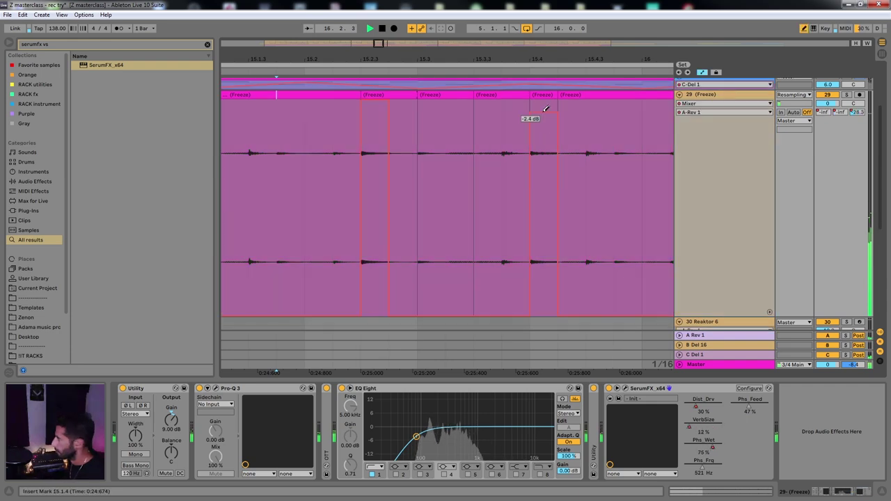
pyautogui.scroll(-6, 278, 215)
pyautogui.press('a')
pyautogui.scroll(-5, 432, 174)
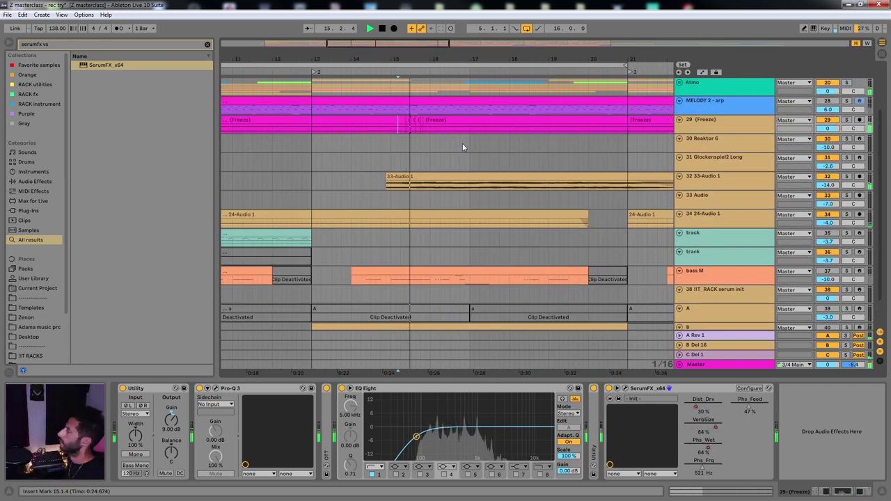
# Play the sliced passage around bar 15 from different points to check the rearranged notes.
pyautogui.scroll(5, 424, 148)
pyautogui.click(324, 149)
pyautogui.press('space')
pyautogui.press('space')
pyautogui.click(341, 148)
pyautogui.press('space')
pyautogui.press('space')
pyautogui.scroll(-4, 350, 148)
# Undo the last edit, replay the passage around bar 15, and select the loop region from bar 5 to 21.
pyautogui.hotkey('ctrl', 'z')
pyautogui.click(336, 151)
pyautogui.press('space')
pyautogui.press('space')
pyautogui.hotkey('ctrl', 'Left')
pyautogui.press('space')
pyautogui.press('space')
pyautogui.scroll(-6, 395, 123)
pyautogui.click(334, 65)
pyautogui.scroll(4, 334, 130)
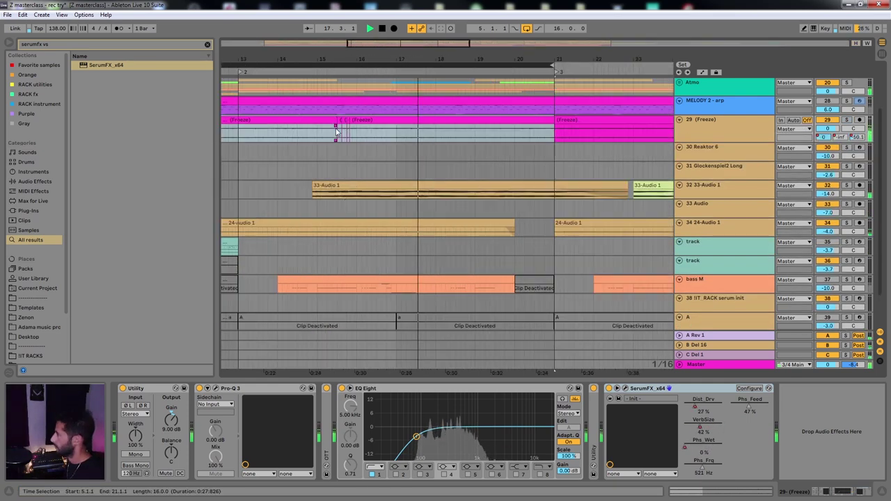
# Replace bar 20 of the (Freeze) clip with a duplicate of bar 19 and play the transition.
pyautogui.scroll(4, 494, 138)
pyautogui.click(516, 150)
pyautogui.hotkey('ctrl', 'e')
pyautogui.press('Delete')
pyautogui.click(476, 152)
pyautogui.hotkey('ctrl', 'e')
pyautogui.hotkey('ctrl', 'd')
pyautogui.moveTo(475, 151); pyautogui.dragTo(477, 150)
pyautogui.press('space')
pyautogui.press('space')
# Duplicate the sixteenth-note slice at 20.3.3 of the (Freeze) track repeatedly to fill the space up to bar 21.
pyautogui.scroll(8, 533, 153)
pyautogui.moveTo(587, 157); pyautogui.dragTo(445, 167)
pyautogui.moveTo(472, 169); pyautogui.dragTo(498, 169)
pyautogui.hotkey('ctrl', 'd')
pyautogui.hotkey('ctrl', 'd')
pyautogui.hotkey('ctrl', 'd')
pyautogui.click(385, 167)
pyautogui.press('space')
pyautogui.hotkey('shift', 'Right')
pyautogui.hotkey('ctrl', 'd')
pyautogui.hotkey('ctrl', 'd')
# Play the repeated slices from 20.2.3 into bar 21, stop playback and select the loop region.
pyautogui.click(357, 183)
pyautogui.press('space')
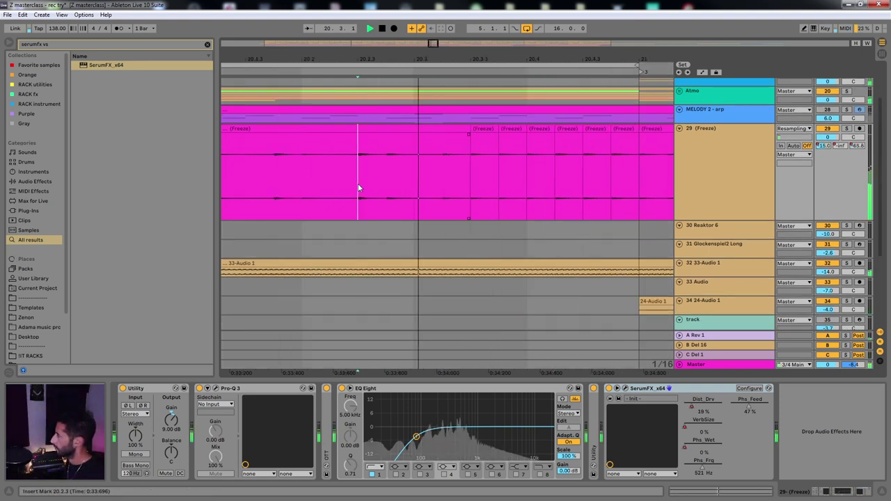
pyautogui.press('-')
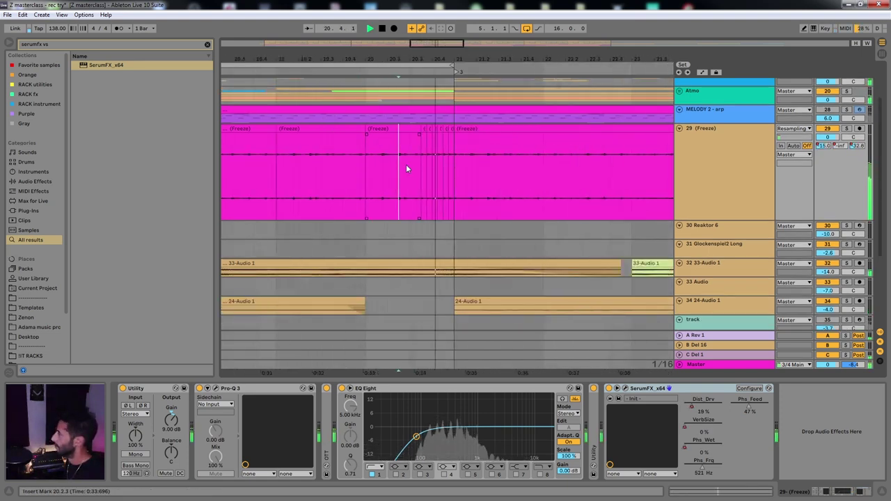
pyautogui.press('-')
pyautogui.press('space')
pyautogui.click(412, 65)
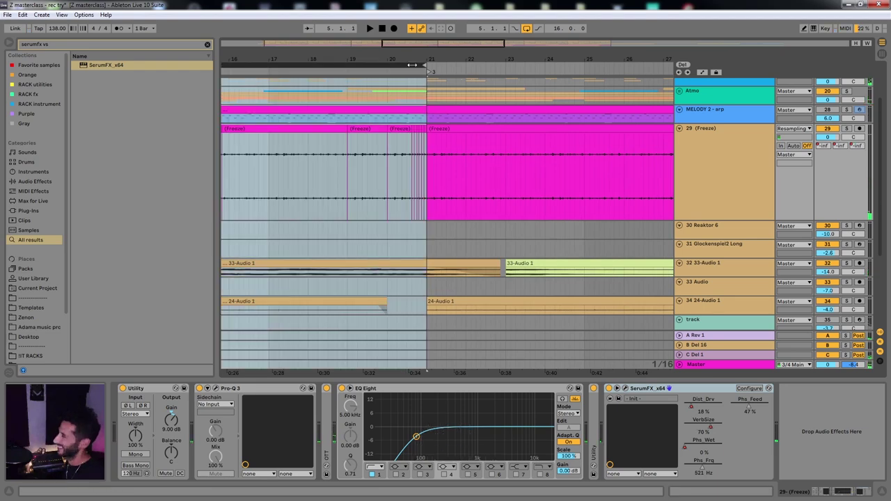
# Fit the whole arrangement in view and open the (Freeze) track's SerumFX plugin window to review its effects.
pyautogui.scroll(-3, 330, 136)
pyautogui.press('h')
pyautogui.moveTo(284, 159); pyautogui.dragTo(555, 205)
pyautogui.press('-')
pyautogui.click(256, 192)
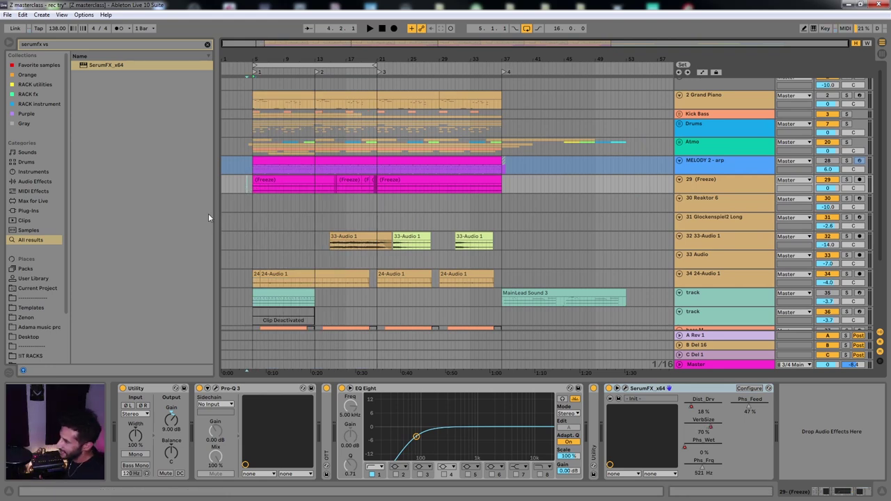
pyautogui.click(255, 169)
pyautogui.scroll(1, 254, 188)
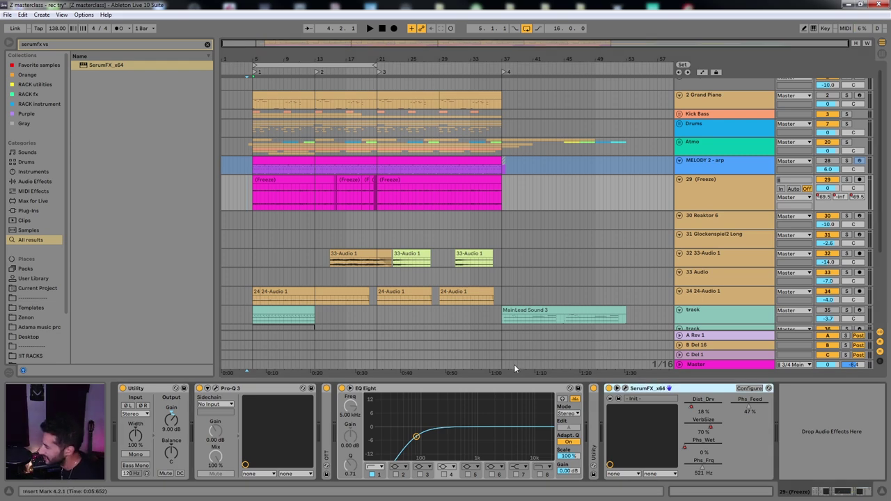
pyautogui.click(624, 388)
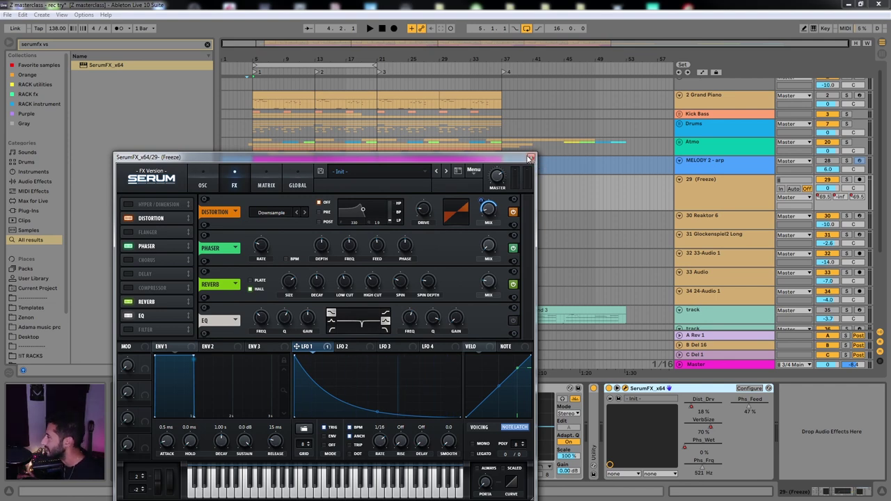
# Close the plugin window and play from bar 5, comparing the mix with the (Freeze) track off and on.
pyautogui.click(255, 196)
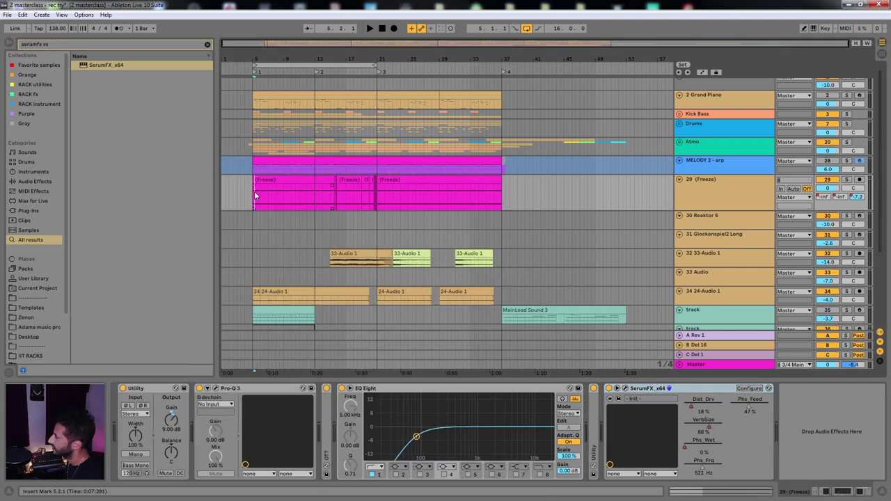
pyautogui.click(276, 183)
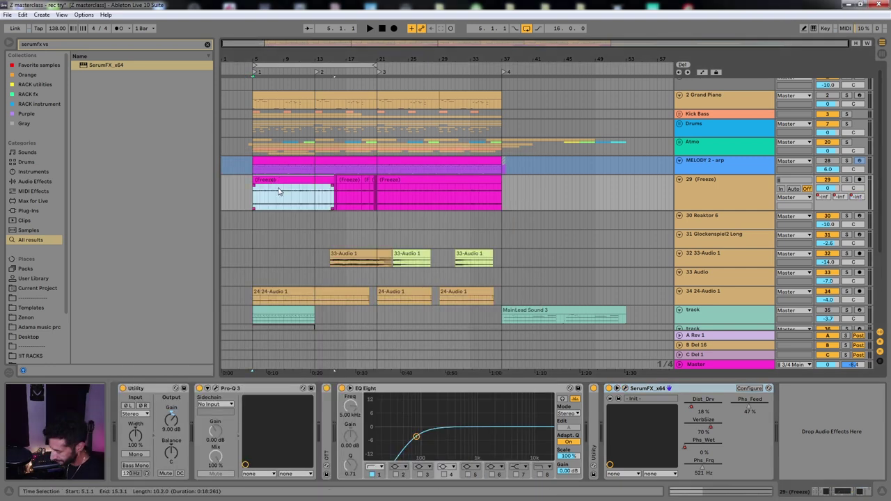
pyautogui.press('space')
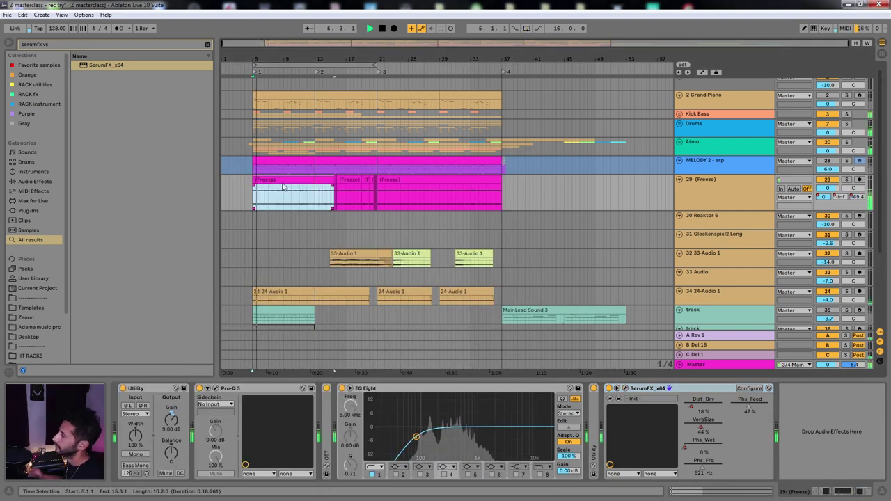
pyautogui.click(736, 182)
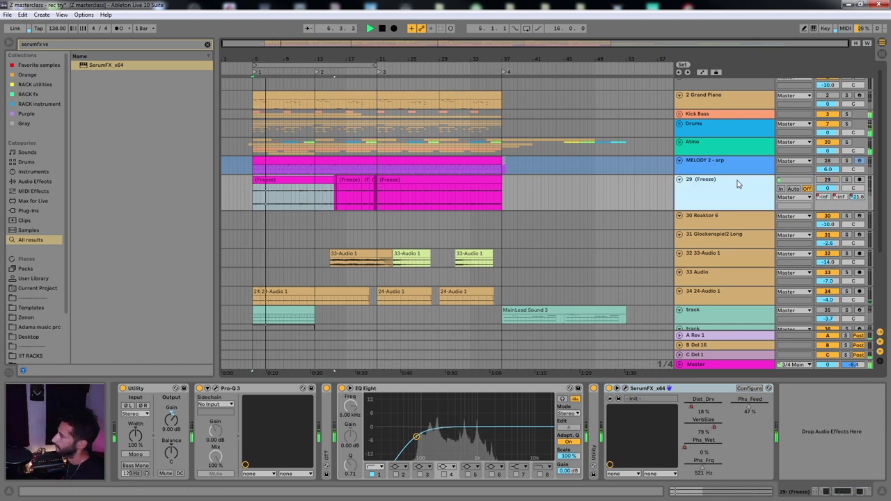
pyautogui.press('space')
pyautogui.click(828, 188)
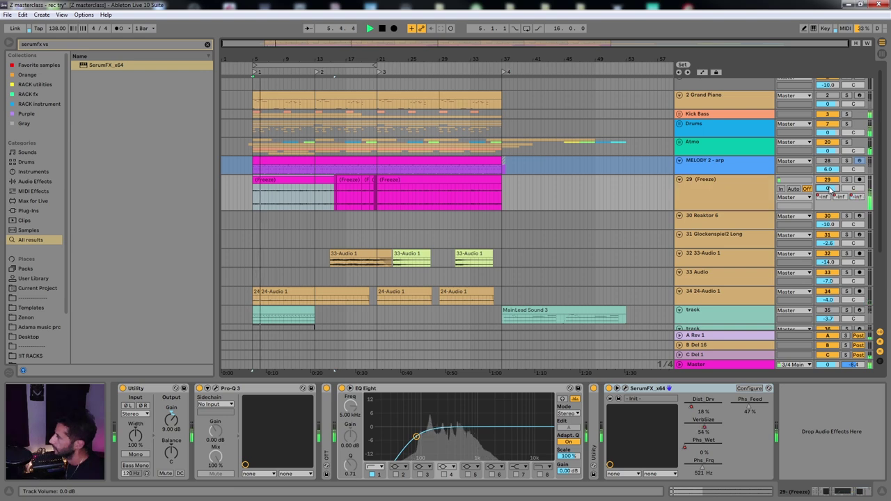
# Collapse the SerumFX device and set the insert marker at 10.4.1 on the (Freeze) track during playback.
pyautogui.doubleClick(647, 388)
pyautogui.moveTo(389, 221); pyautogui.dragTo(445, 225)
pyautogui.press('z')
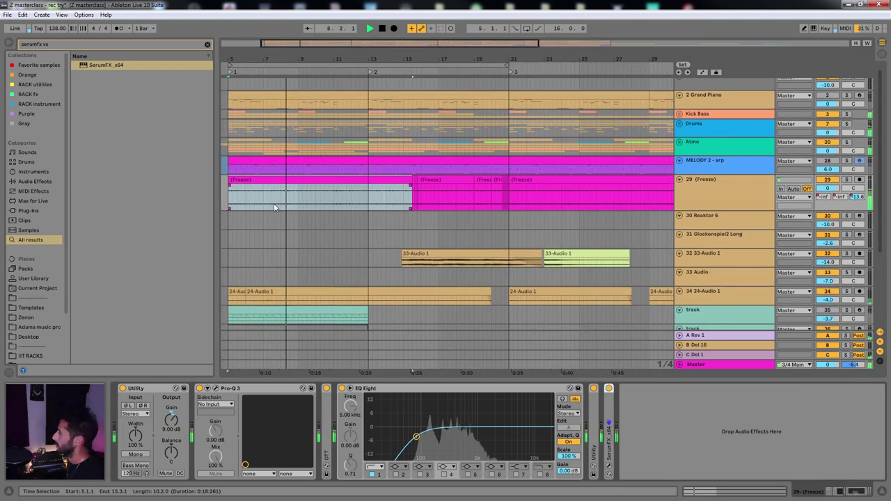
pyautogui.press('x')
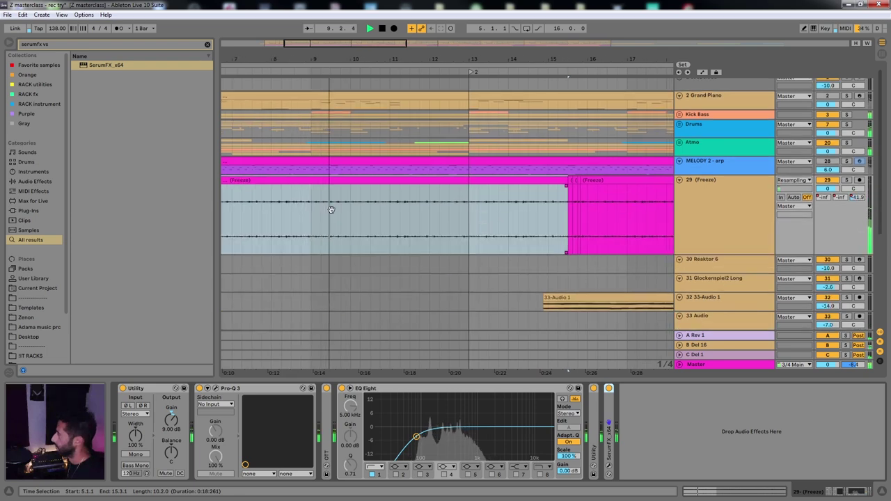
pyautogui.click(354, 207)
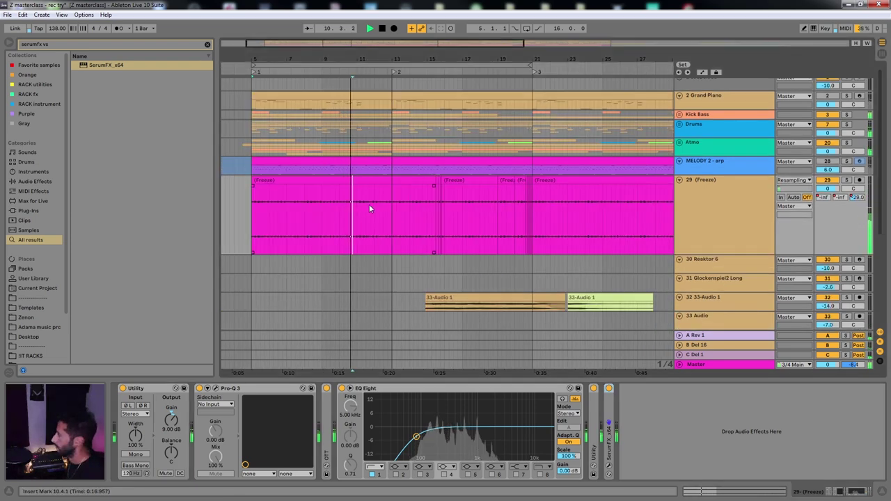
# Follow playback through the sliced (Freeze) clips between bars 12 and 22 to examine the variations in the mix.
pyautogui.press('+')
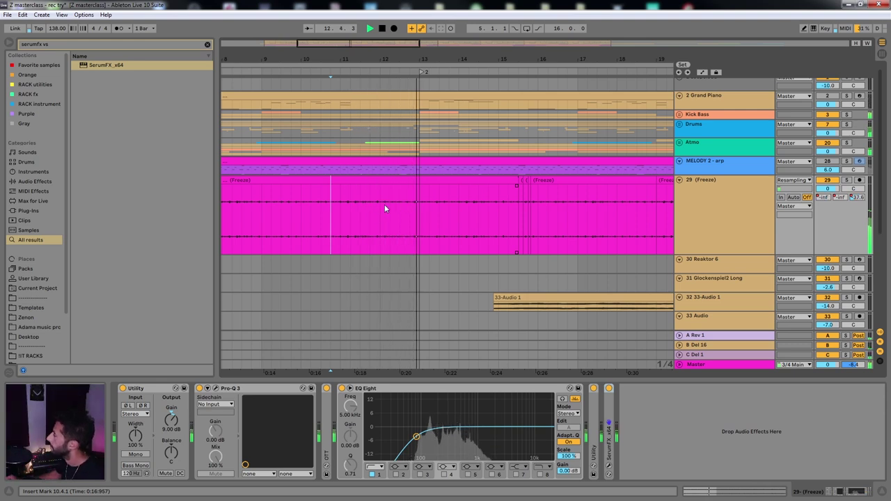
pyautogui.press('-')
pyautogui.scroll(-1, 422, 199)
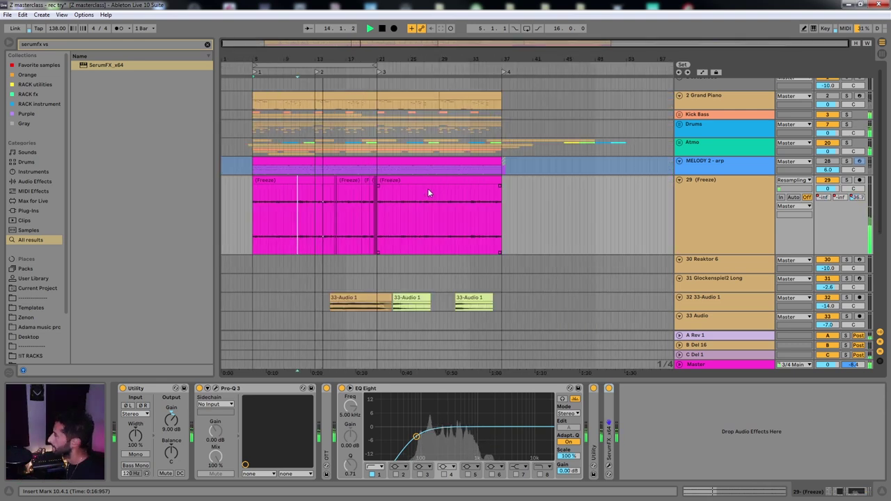
pyautogui.scroll(1, 382, 196)
pyautogui.moveTo(344, 196); pyautogui.dragTo(431, 192)
pyautogui.scroll(2, 419, 195)
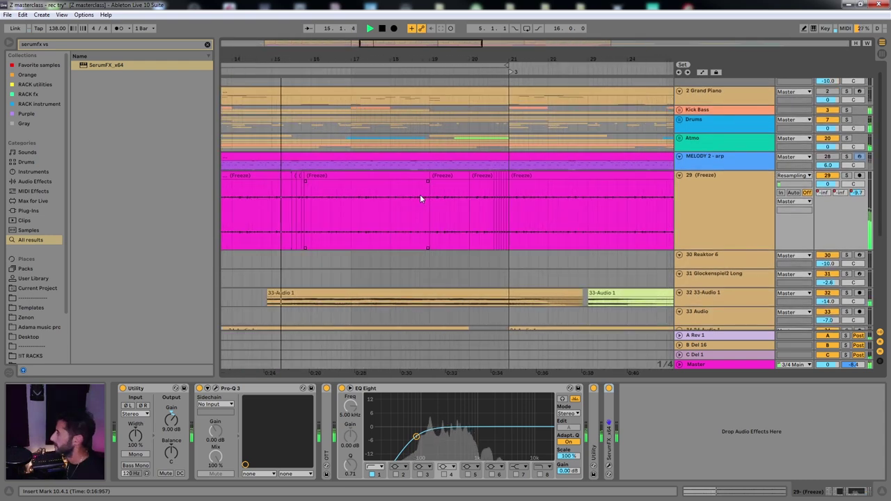
pyautogui.scroll(2, 478, 190)
pyautogui.scroll(-1, 473, 195)
pyautogui.press('-')
pyautogui.press('-')
pyautogui.press('-')
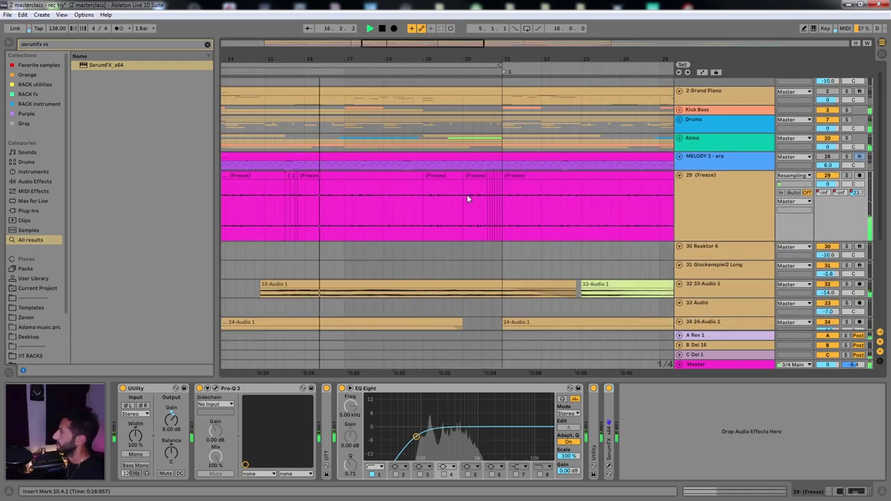
pyautogui.press('+')
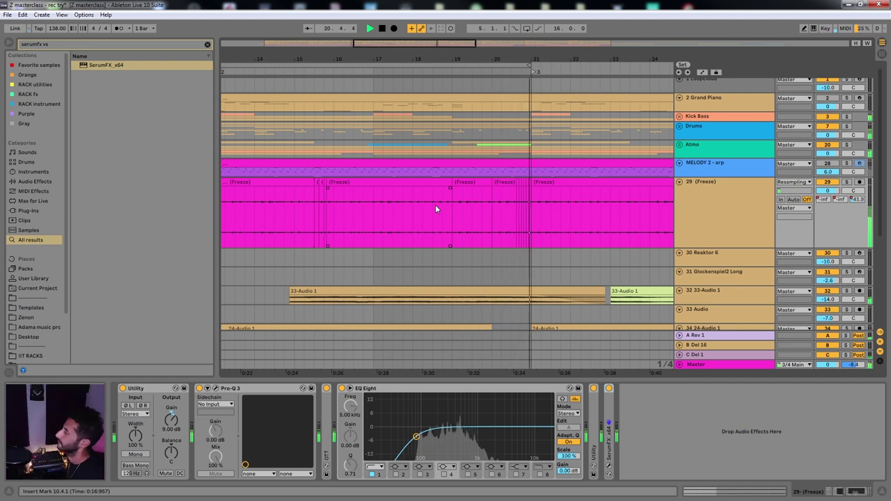
pyautogui.press('-')
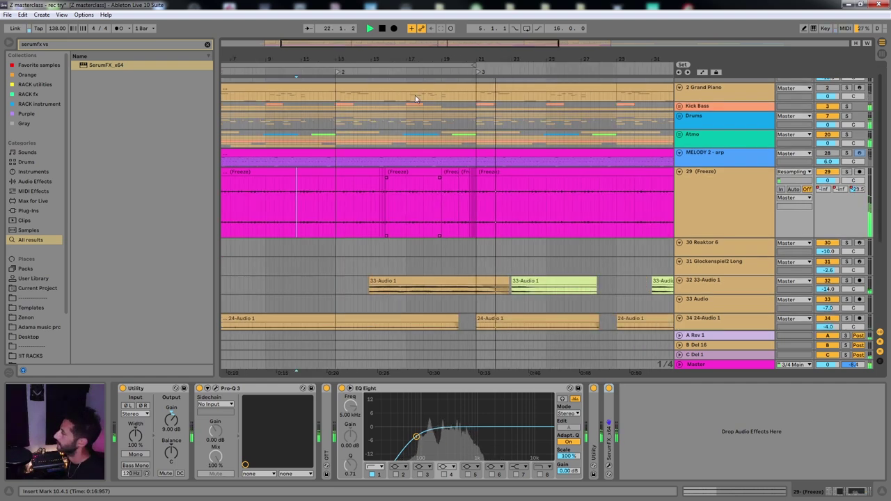
# Select the loop region and replay the (Freeze) track from 17.3.1 to hear the variations before bar 21.
pyautogui.click(430, 70)
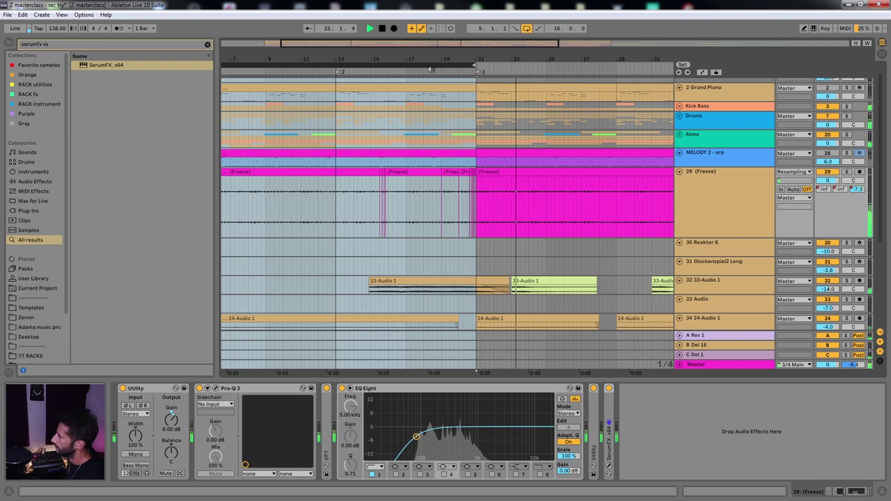
pyautogui.click(416, 192)
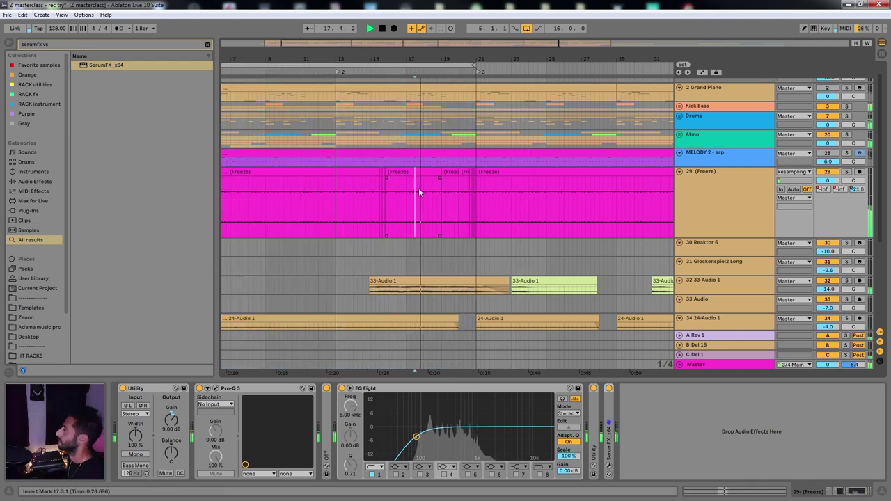
pyautogui.press('+')
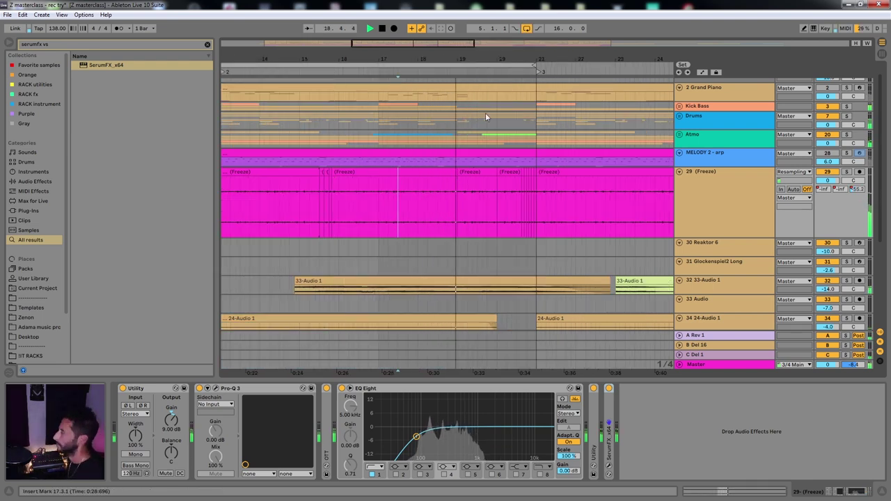